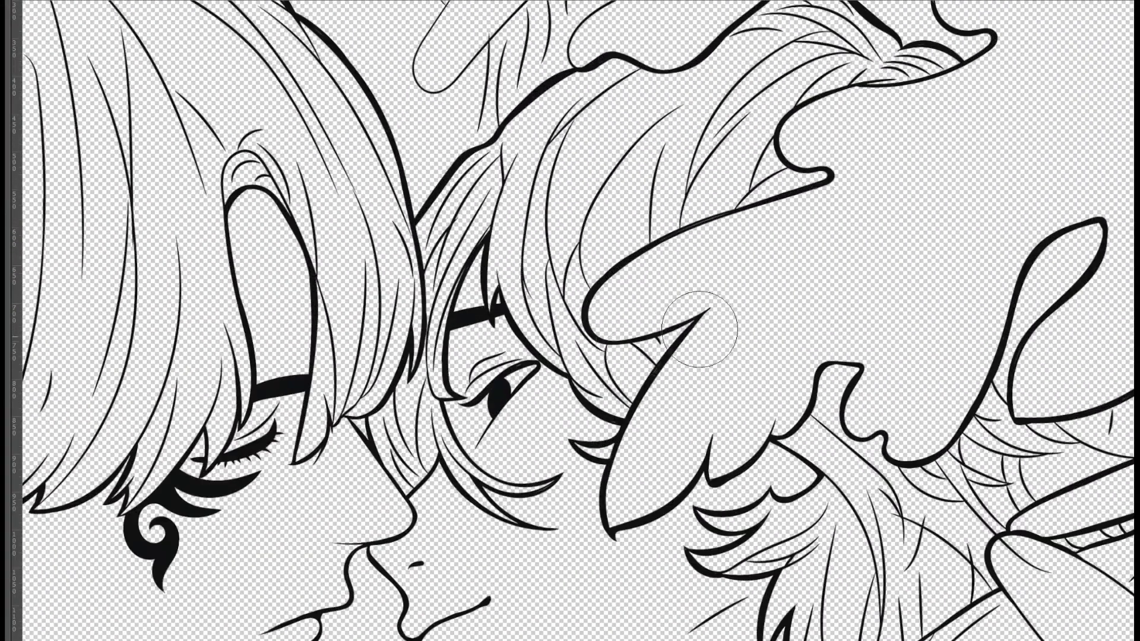
Brush beige over the right figure's hair and the leaf above it.
drag(694, 323, 630, 380)
mouse_move(593, 309)
mouse_down()
mouse_move(558, 356)
mouse_move(514, 306)
mouse_move(416, 427)
mouse_move(546, 535)
mouse_up()
drag(392, 415, 415, 486)
mouse_move(427, 249)
mouse_down()
mouse_move(669, 88)
mouse_move(623, 137)
mouse_up()
mouse_move(593, 178)
mouse_down()
mouse_move(789, 148)
mouse_move(724, 35)
mouse_up()
mouse_move(653, 90)
mouse_down()
mouse_move(700, 83)
mouse_move(772, 178)
mouse_up()
drag(713, 36, 564, 237)
drag(801, 166, 624, 279)
mouse_move(564, 357)
mouse_down()
mouse_move(760, 327)
mouse_move(463, 535)
mouse_move(285, 332)
mouse_up()
Fill the lower hair, the area near the hand and the left of the face with beige.
drag(309, 285, 463, 368)
mouse_move(487, 249)
mouse_down()
mouse_move(585, 469)
mouse_move(475, 588)
mouse_up()
drag(415, 321, 380, 380)
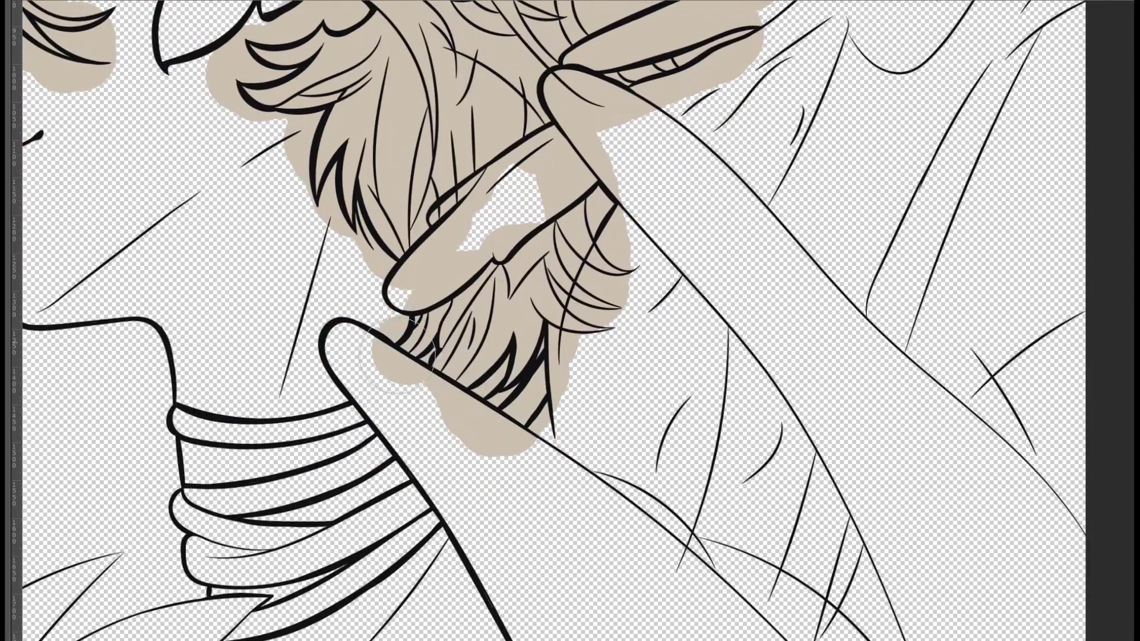
scroll(416, 332, down, 3)
scroll(333, 297, up, 5)
mouse_move(261, 356)
mouse_down()
mouse_move(350, 537)
mouse_move(237, 416)
mouse_up()
Shade beside the face and along the hair strands near the hand with darker beige.
drag(264, 308, 279, 570)
mouse_move(409, 178)
mouse_down()
mouse_move(428, 267)
mouse_move(511, 427)
mouse_move(593, 356)
mouse_up()
drag(523, 356, 623, 427)
drag(487, 463, 546, 321)
drag(415, 386, 469, 475)
scroll(416, 297, down, 2)
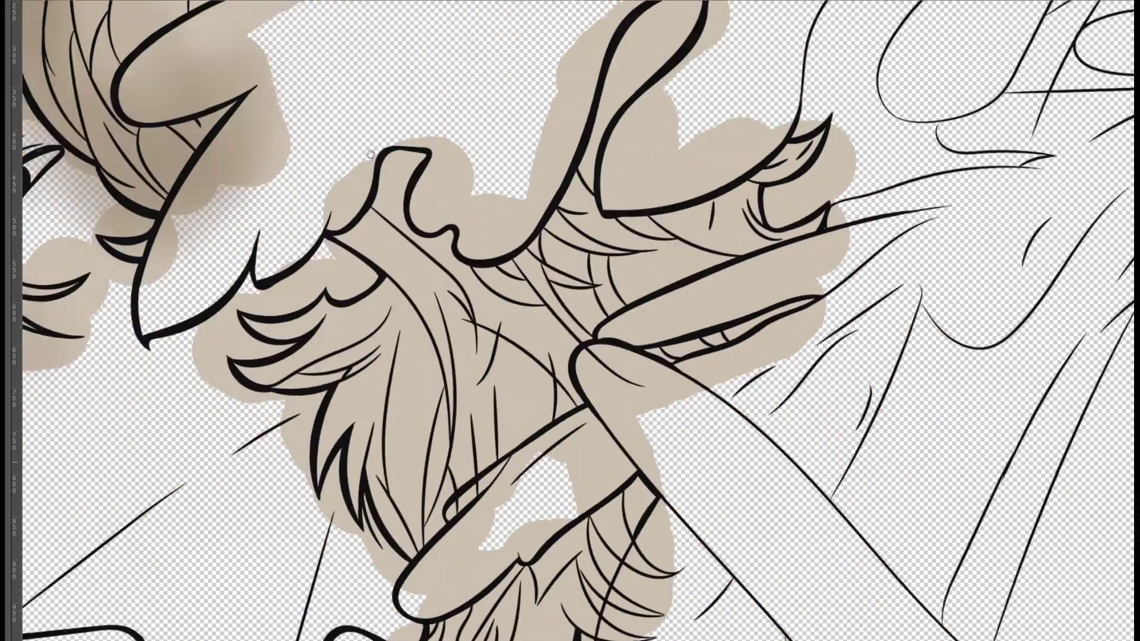
scroll(442, 220, up, 2)
Darken the upper hair outline, central strands, lower hair and fingers.
drag(442, 220, 333, 308)
drag(356, 125, 427, 273)
drag(439, 179, 570, 225)
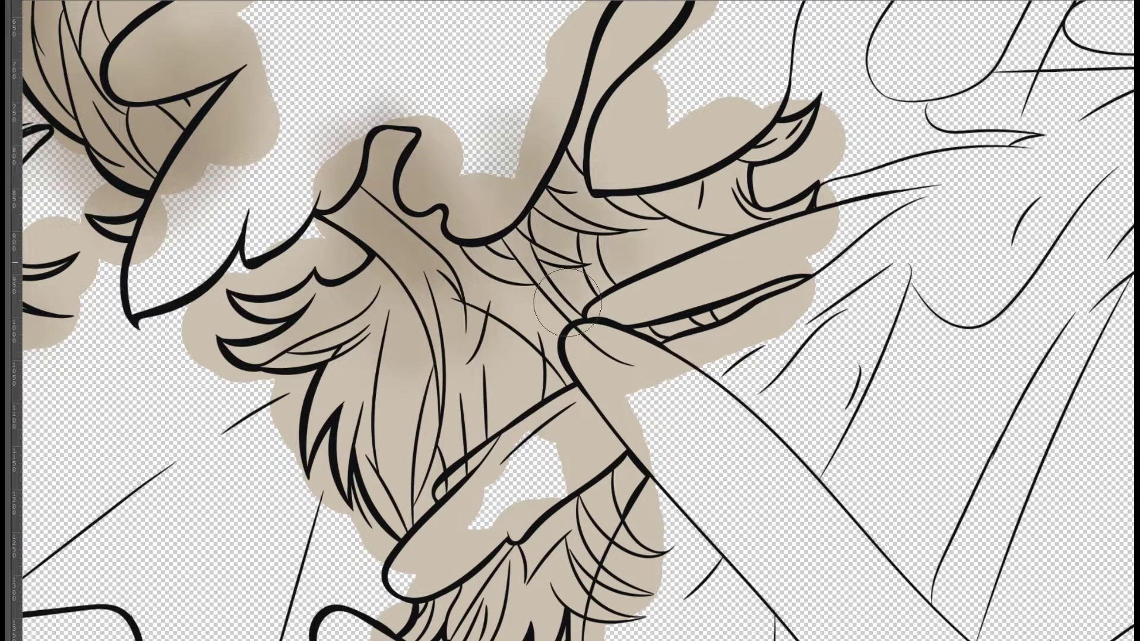
mouse_move(475, 178)
mouse_down()
mouse_move(366, 519)
mouse_move(517, 386)
mouse_up()
mouse_move(404, 582)
mouse_down()
mouse_move(581, 409)
mouse_move(712, 321)
mouse_move(657, 259)
mouse_move(771, 231)
mouse_up()
scroll(653, 267, down, 5)
mouse_move(505, 148)
mouse_down()
mouse_move(416, 249)
mouse_move(481, 198)
mouse_up()
scroll(480, 198, up, 10)
Airbrush soft light highlights onto the hair and around the fingertip.
mouse_move(415, 178)
mouse_down()
mouse_move(492, 204)
mouse_move(407, 94)
mouse_move(506, 150)
mouse_up()
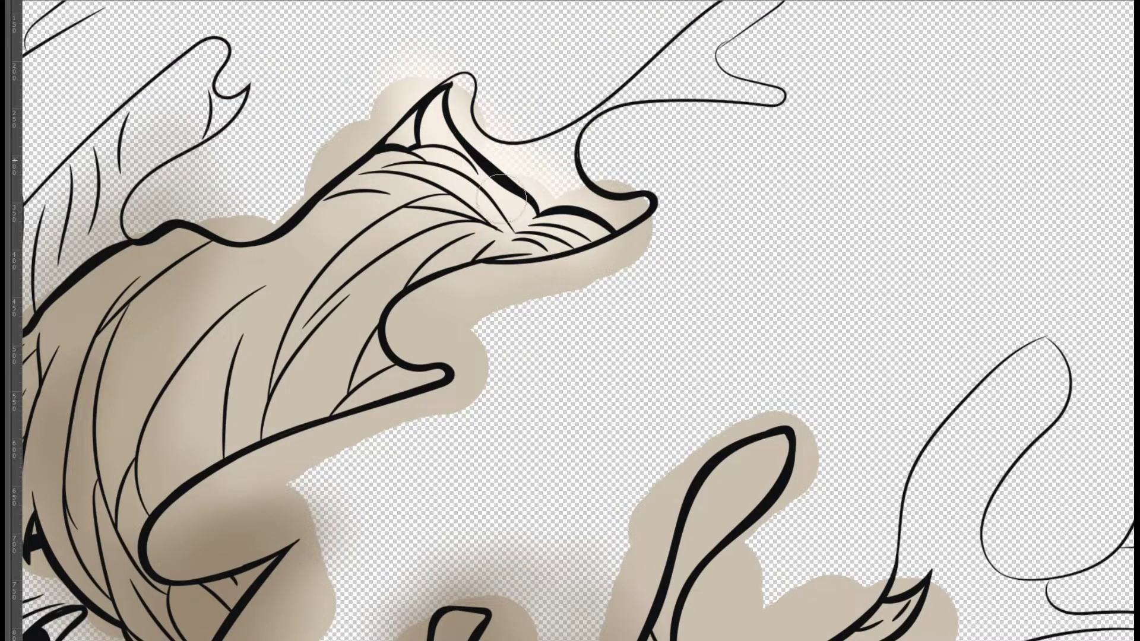
drag(434, 151, 584, 229)
scroll(587, 218, down, 3)
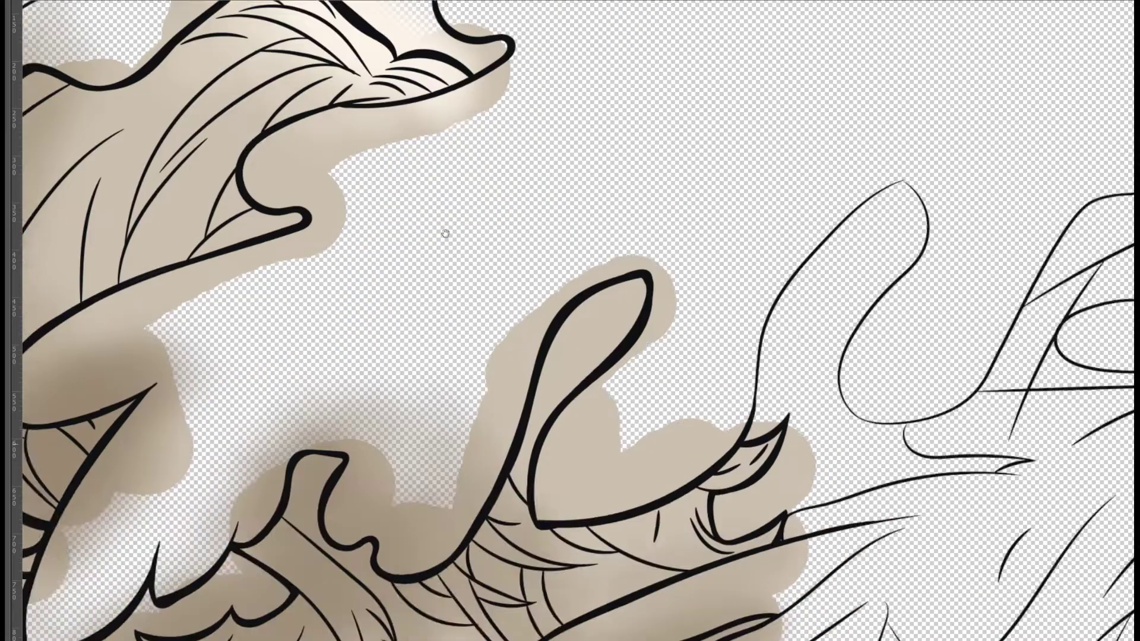
mouse_move(592, 270)
mouse_down()
mouse_move(718, 261)
mouse_move(701, 344)
mouse_up()
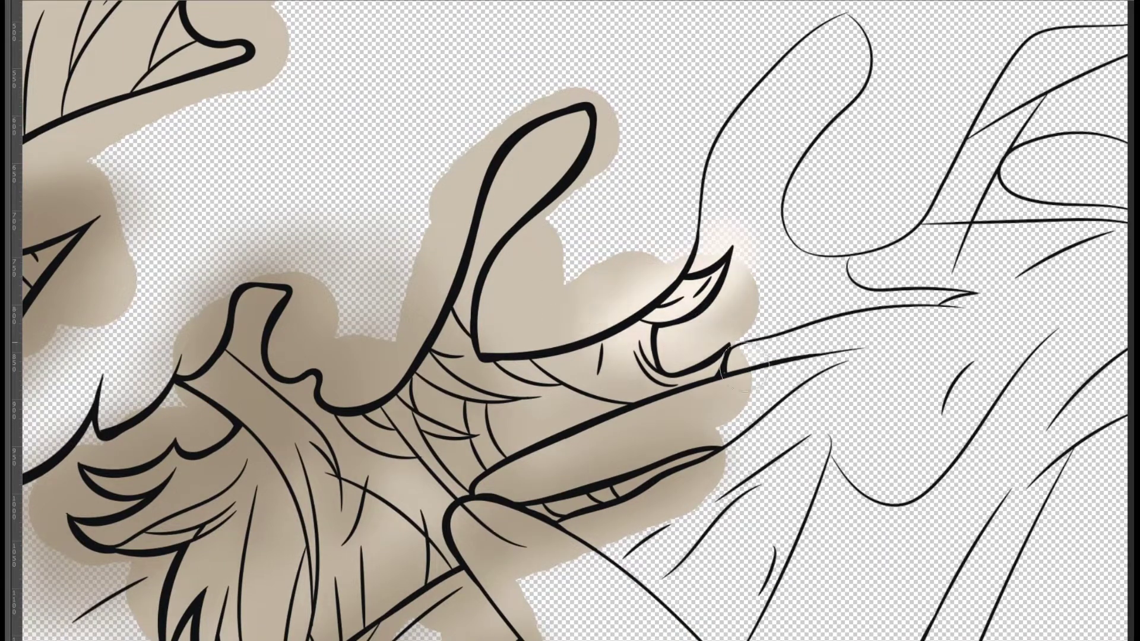
drag(575, 452, 640, 186)
drag(572, 371, 628, 542)
mouse_move(420, 240)
mouse_down()
mouse_move(407, 224)
mouse_move(450, 228)
mouse_move(424, 222)
mouse_up()
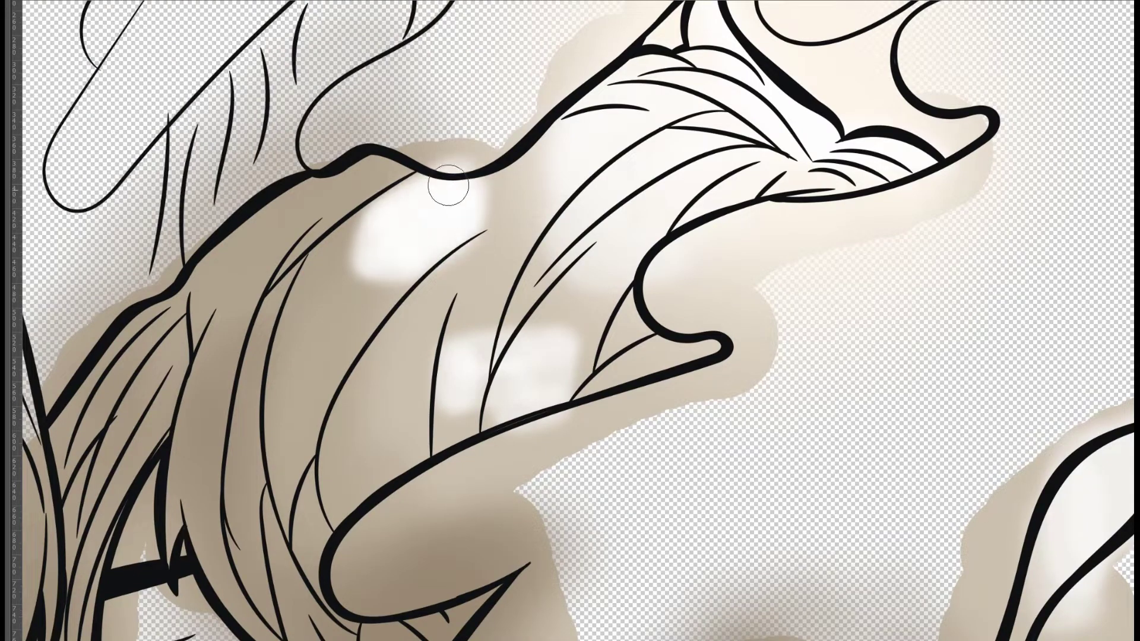
Airbrush soft light highlights along the hair strands and below the hairline.
drag(463, 378, 475, 356)
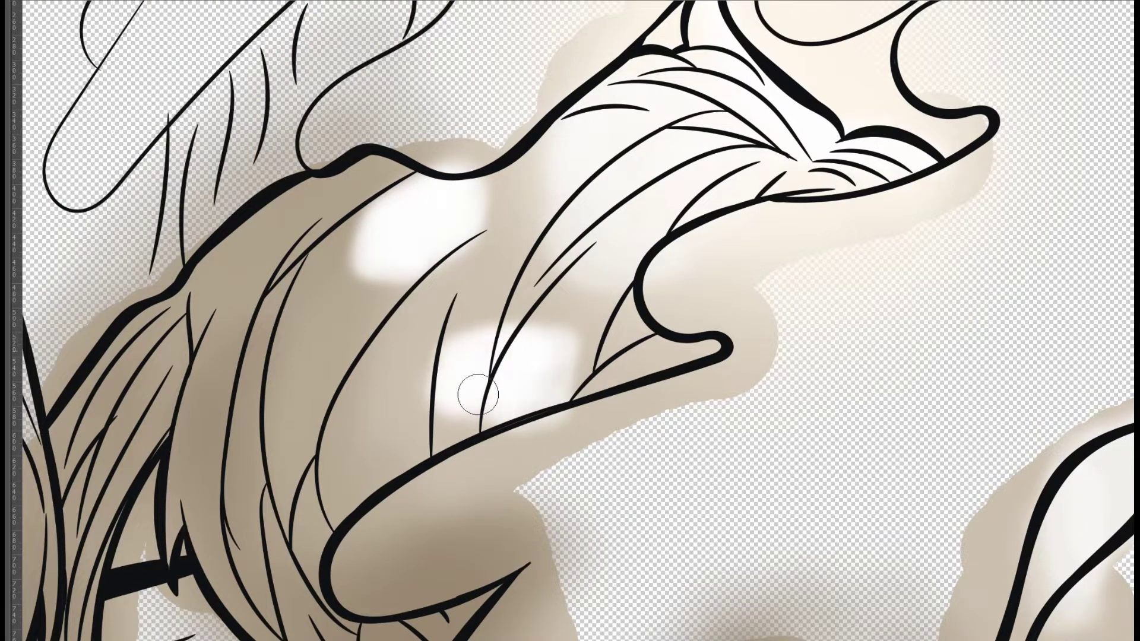
drag(545, 401, 542, 351)
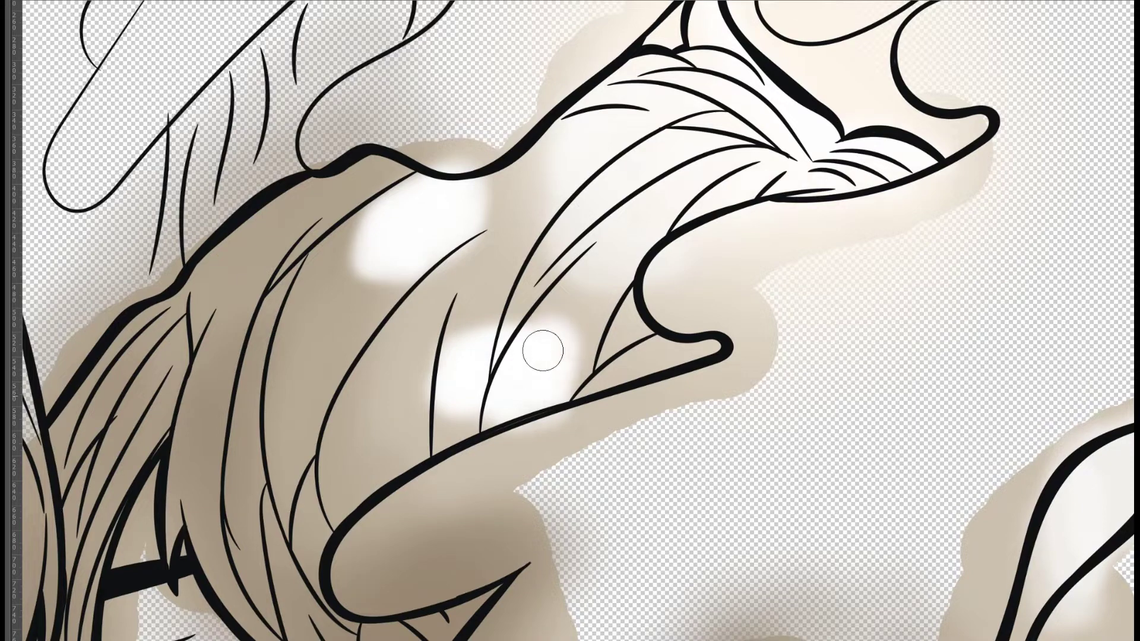
scroll(563, 149, down, 2)
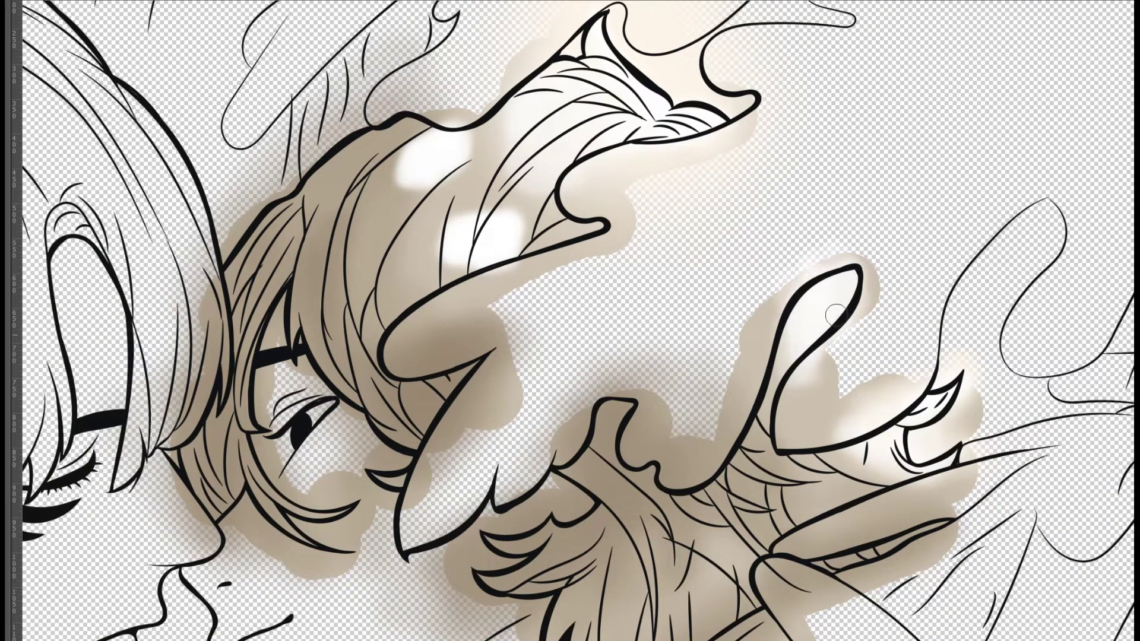
mouse_move(904, 422)
mouse_down()
mouse_move(843, 469)
mouse_move(898, 407)
mouse_up()
scroll(707, 446, up, 2)
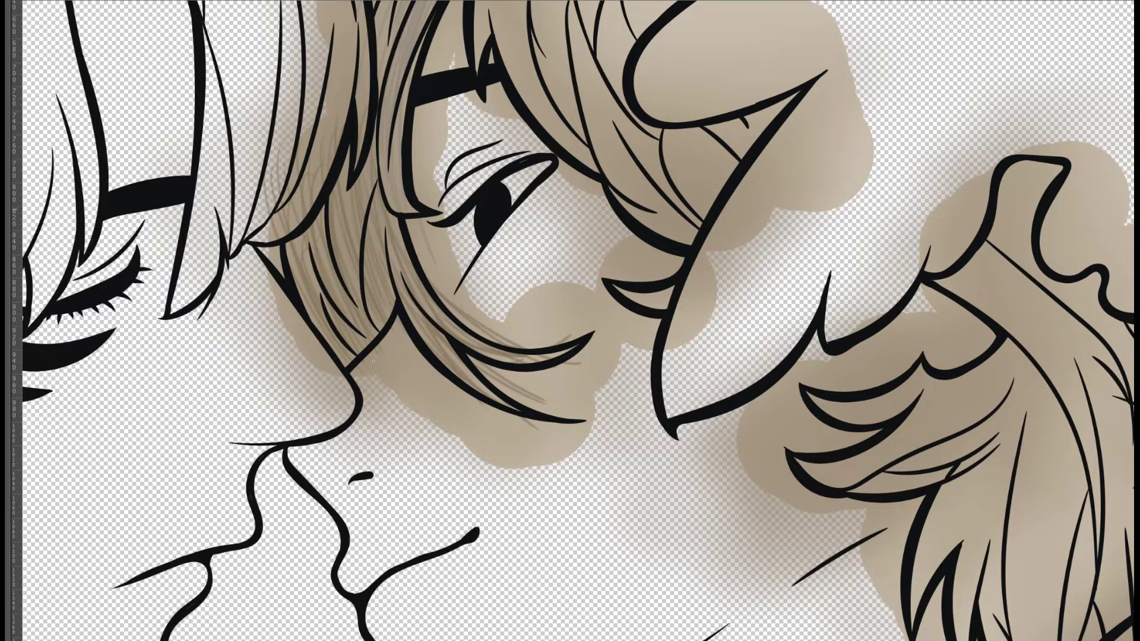
Paint fine dark strands into the beige hair.
drag(426, 212, 395, 486)
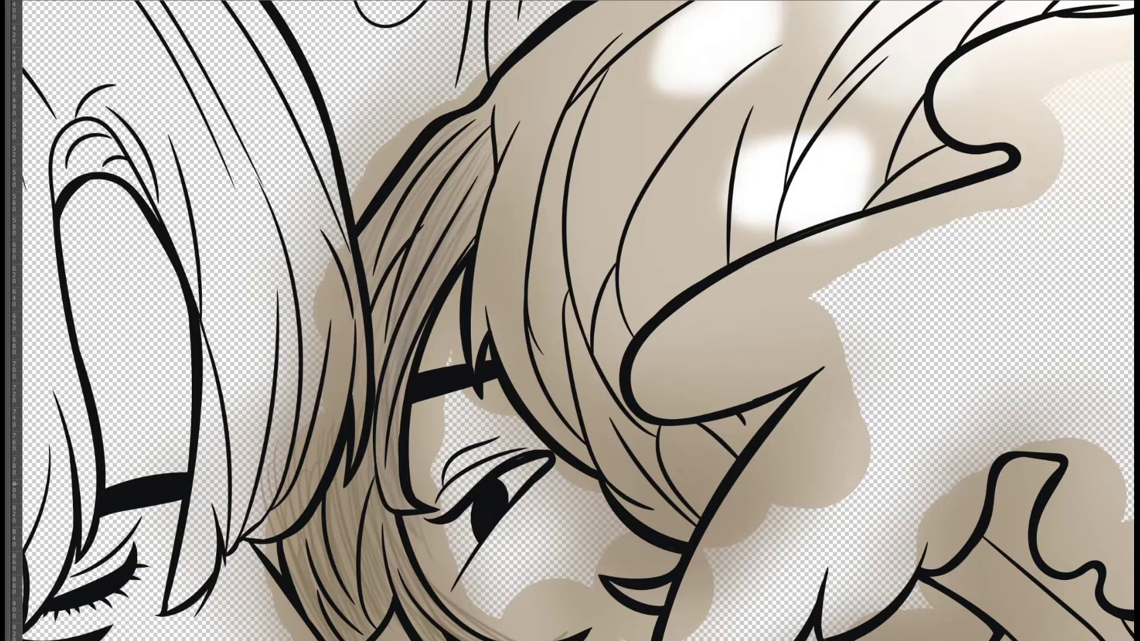
drag(363, 274, 399, 197)
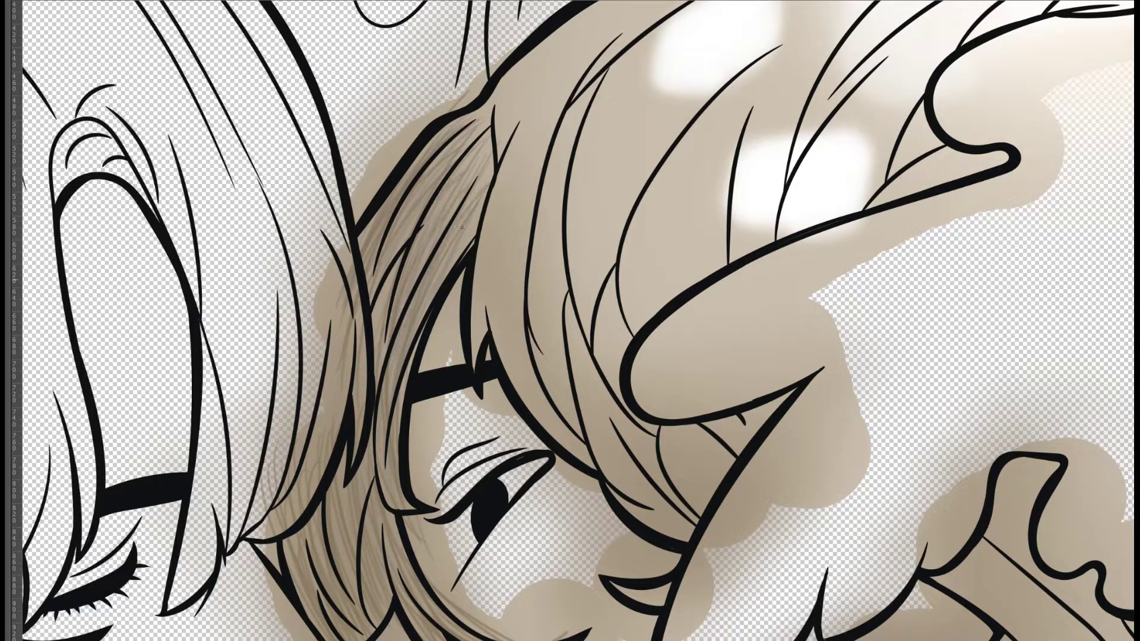
drag(529, 139, 520, 359)
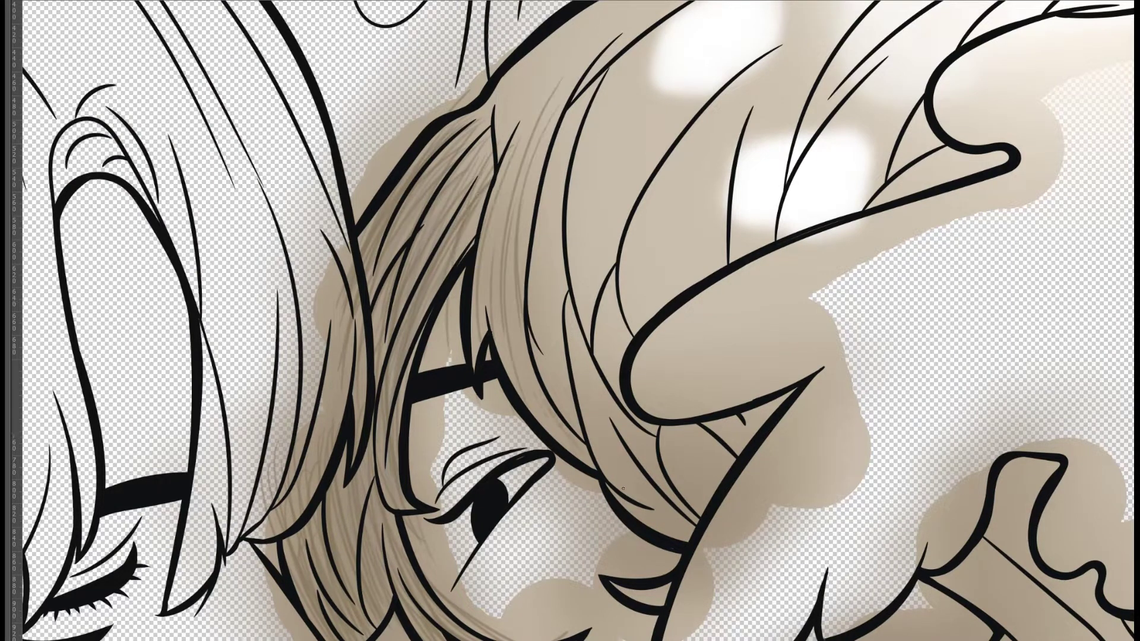
drag(554, 397, 586, 125)
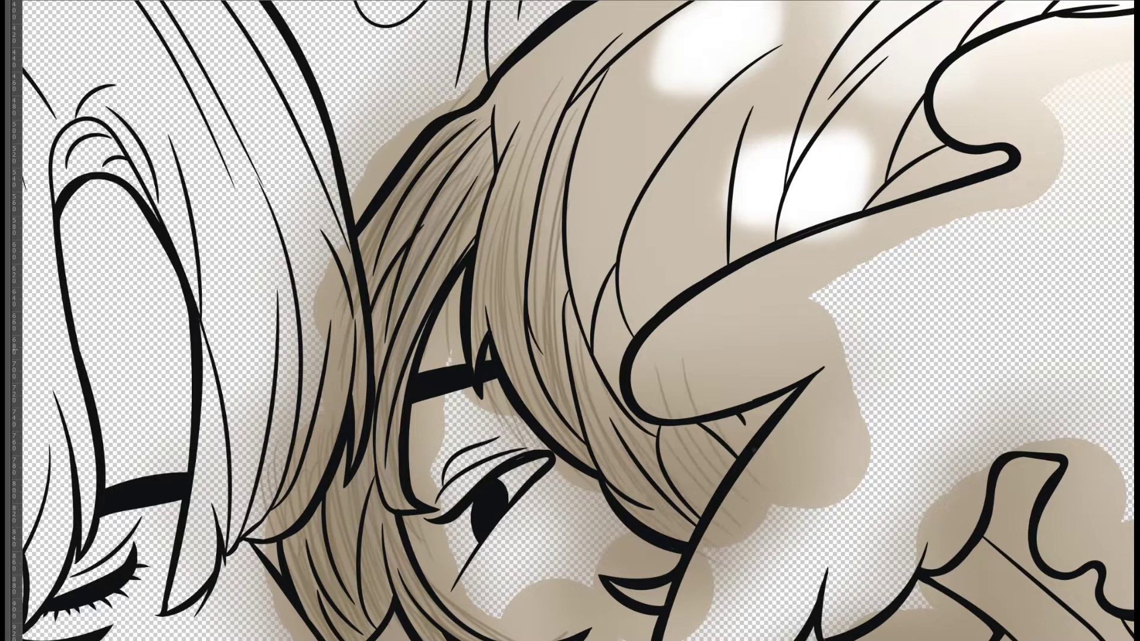
drag(640, 376, 720, 348)
drag(613, 295, 600, 427)
drag(614, 362, 736, 344)
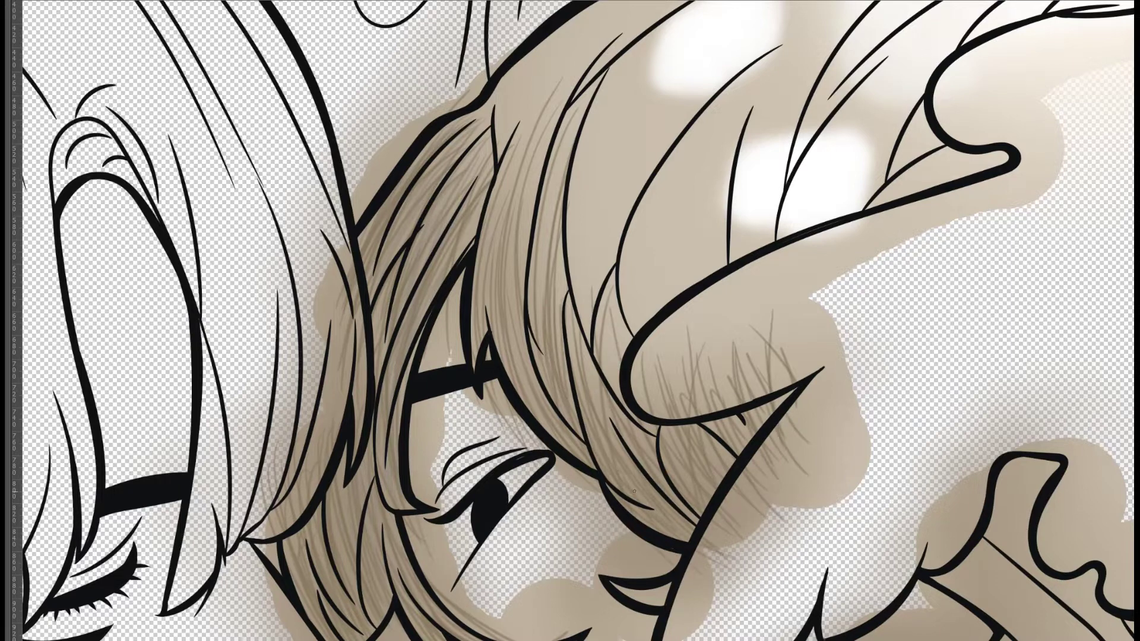
Paint light strands across the upper hair mass.
drag(623, 354, 512, 543)
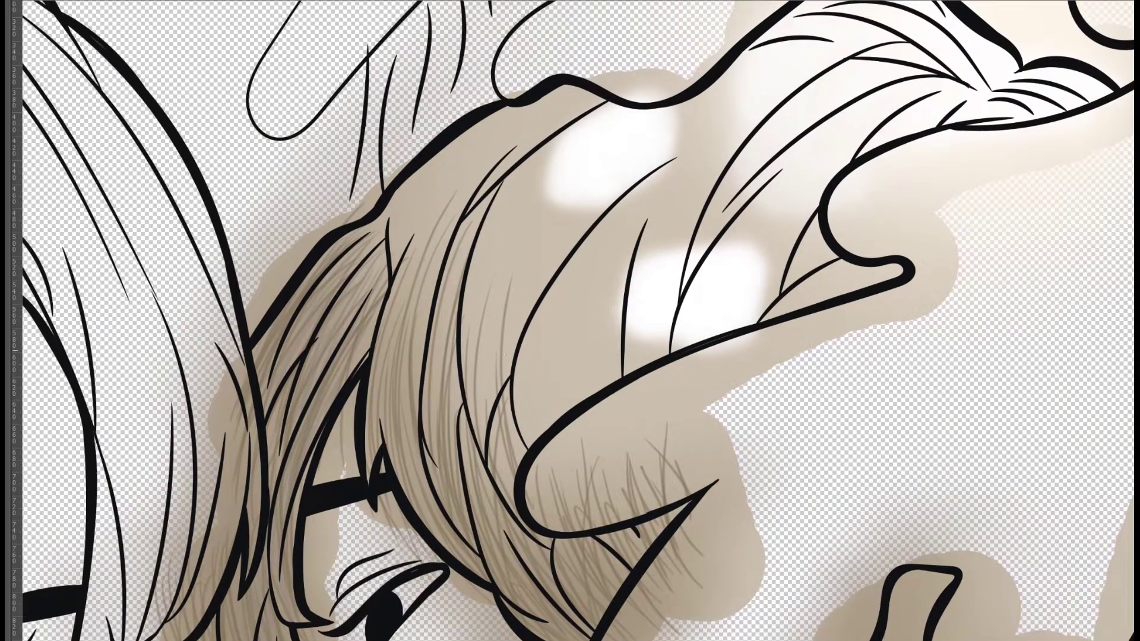
drag(505, 355, 398, 402)
drag(599, 178, 475, 303)
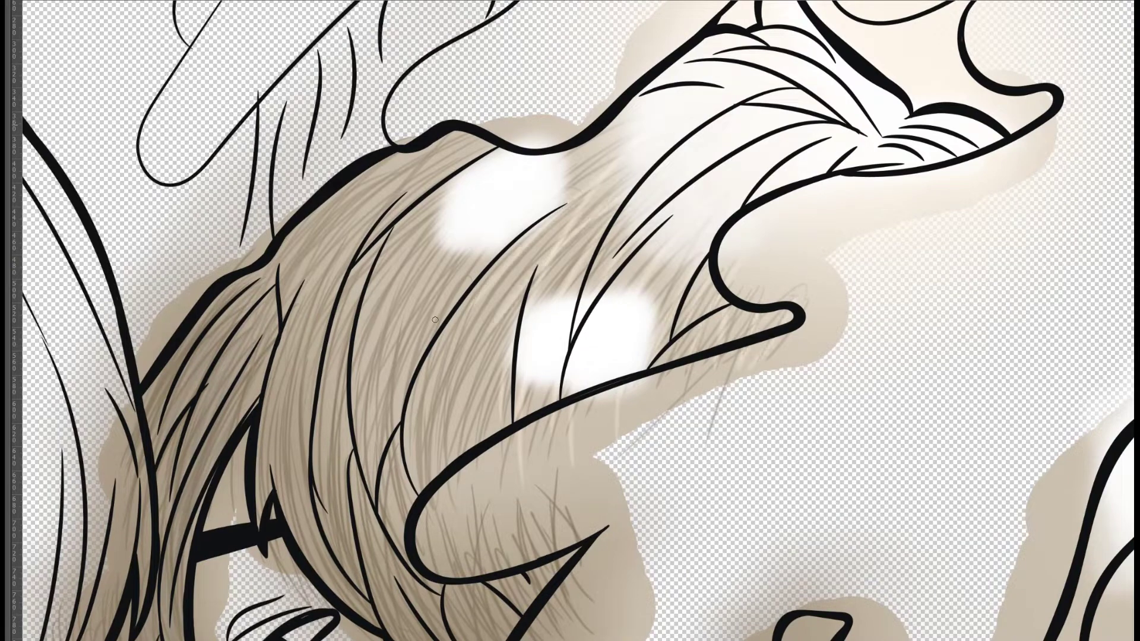
drag(517, 256, 439, 433)
drag(600, 184, 398, 356)
mouse_move(469, 148)
mouse_down()
mouse_move(357, 409)
mouse_move(284, 320)
mouse_up()
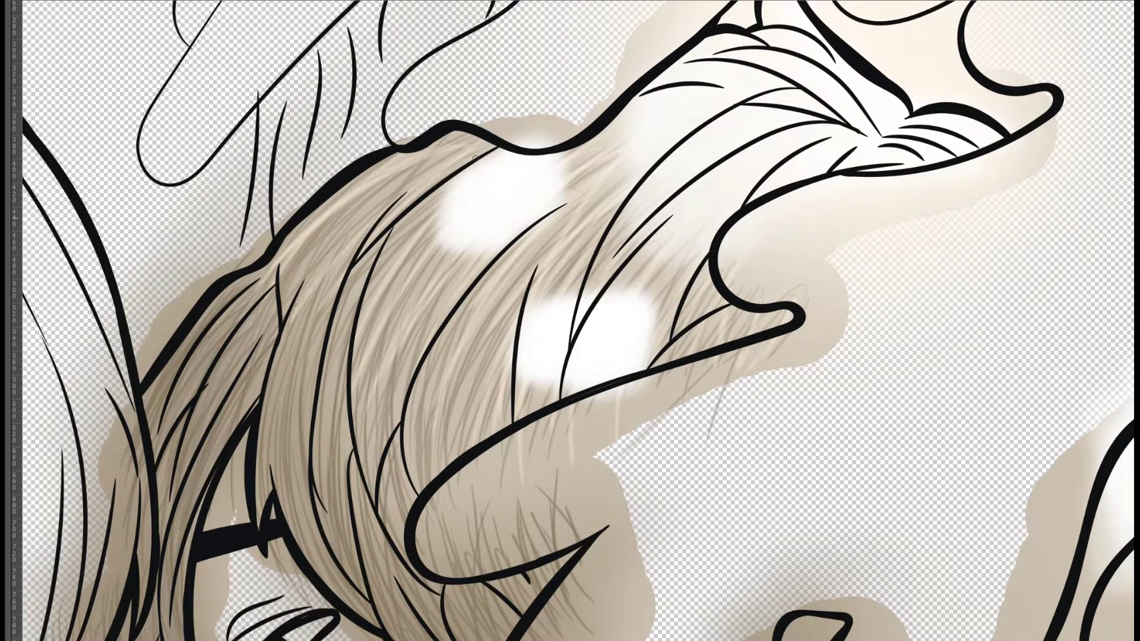
drag(416, 178, 285, 416)
drag(445, 161, 273, 338)
drag(558, 226, 386, 403)
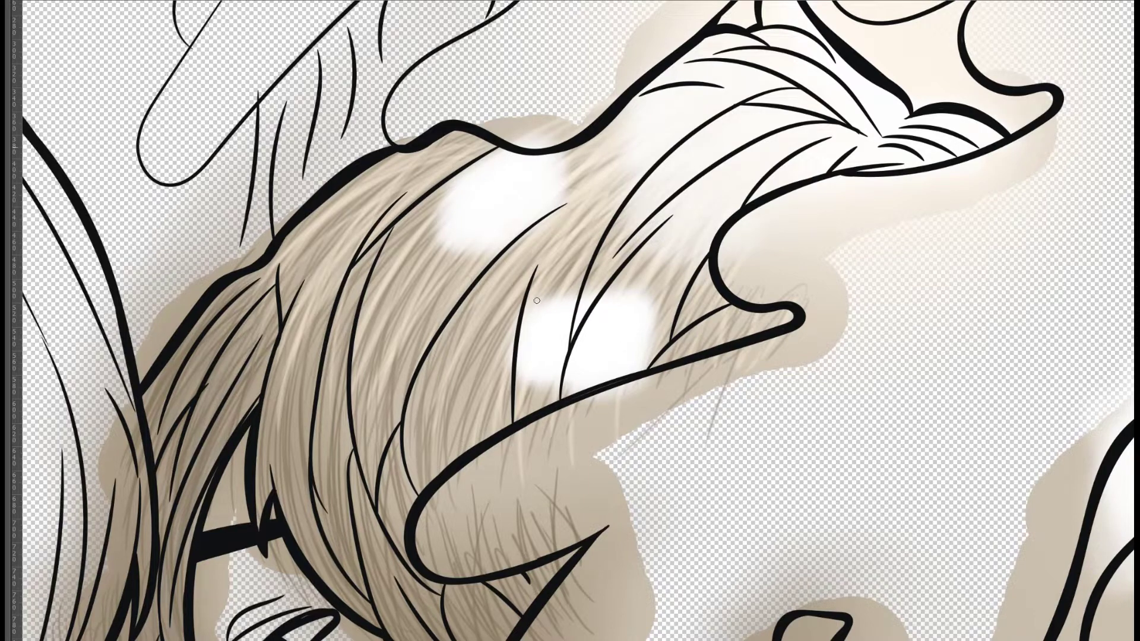
Add light strands over the lower beige hair.
drag(728, 368, 403, 155)
drag(733, 330, 690, 303)
drag(686, 257, 651, 374)
drag(656, 402, 619, 451)
drag(687, 237, 645, 412)
drag(788, 434, 639, 545)
drag(734, 541, 555, 387)
mouse_move(546, 316)
mouse_down()
mouse_move(467, 362)
mouse_move(385, 363)
mouse_up()
Layer more faint light strands through the beige hair.
drag(484, 451, 315, 380)
drag(498, 469, 303, 297)
drag(558, 415, 496, 476)
drag(592, 380, 556, 431)
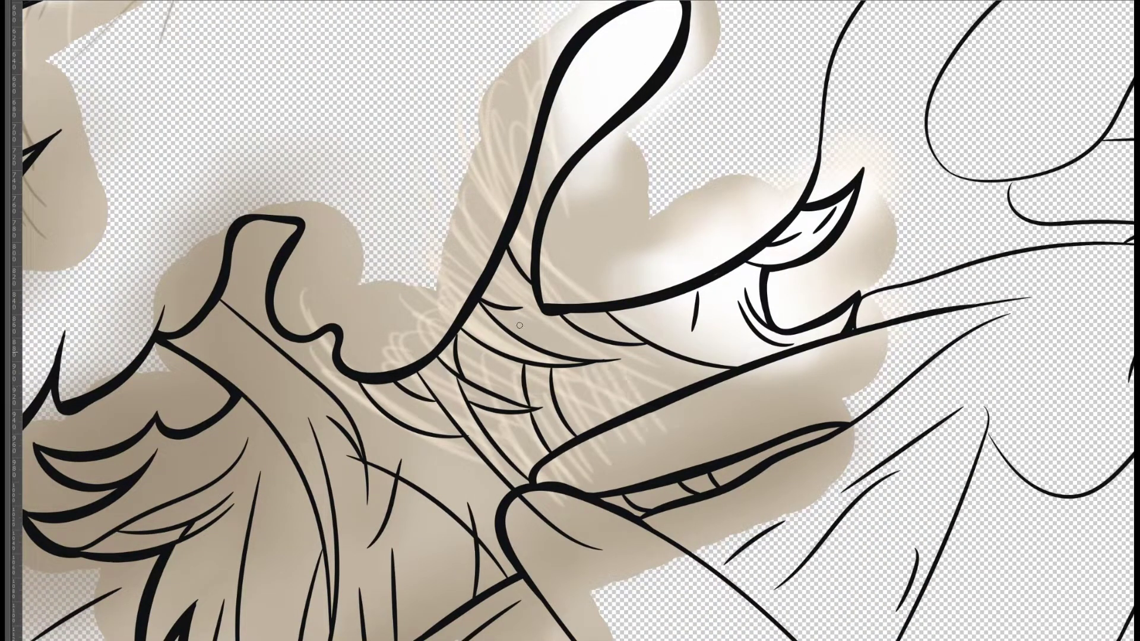
drag(555, 415, 458, 346)
drag(539, 449, 470, 386)
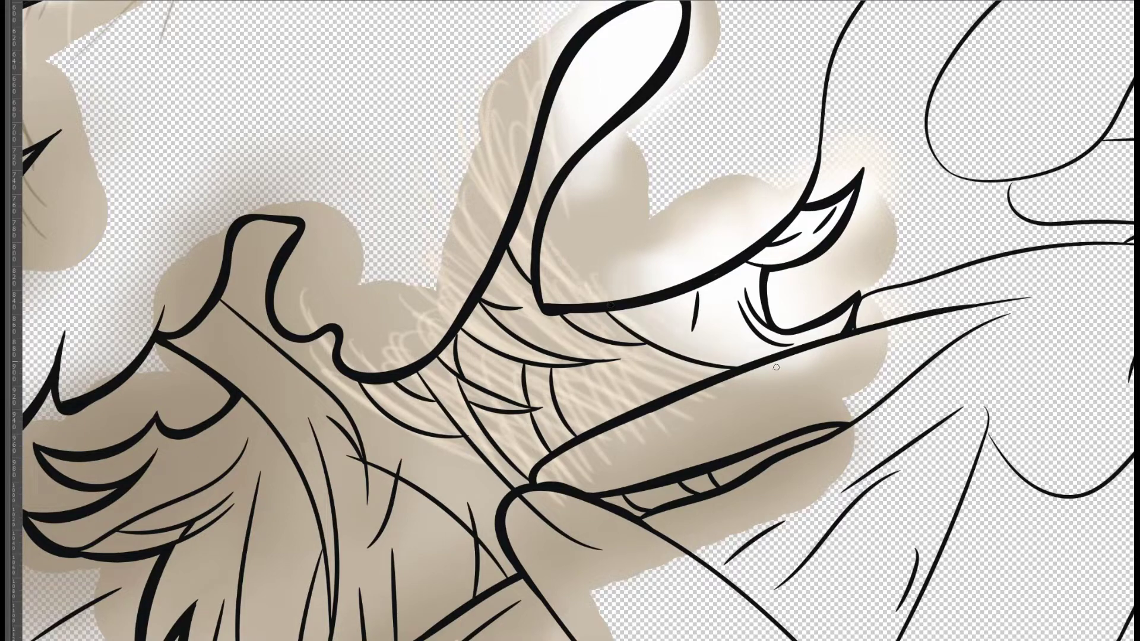
drag(462, 243, 861, 600)
drag(354, 398, 275, 204)
drag(396, 456, 303, 246)
Block in the left figure's hair with black.
scroll(414, 626, down, 5)
drag(936, 221, 1054, 340)
drag(771, 149, 670, 350)
drag(760, 71, 594, 332)
mouse_move(694, 219)
mouse_down()
mouse_move(522, 54)
mouse_move(276, 385)
mouse_move(463, 107)
mouse_move(580, 199)
mouse_move(644, 466)
mouse_move(400, 481)
mouse_move(310, 356)
mouse_up()
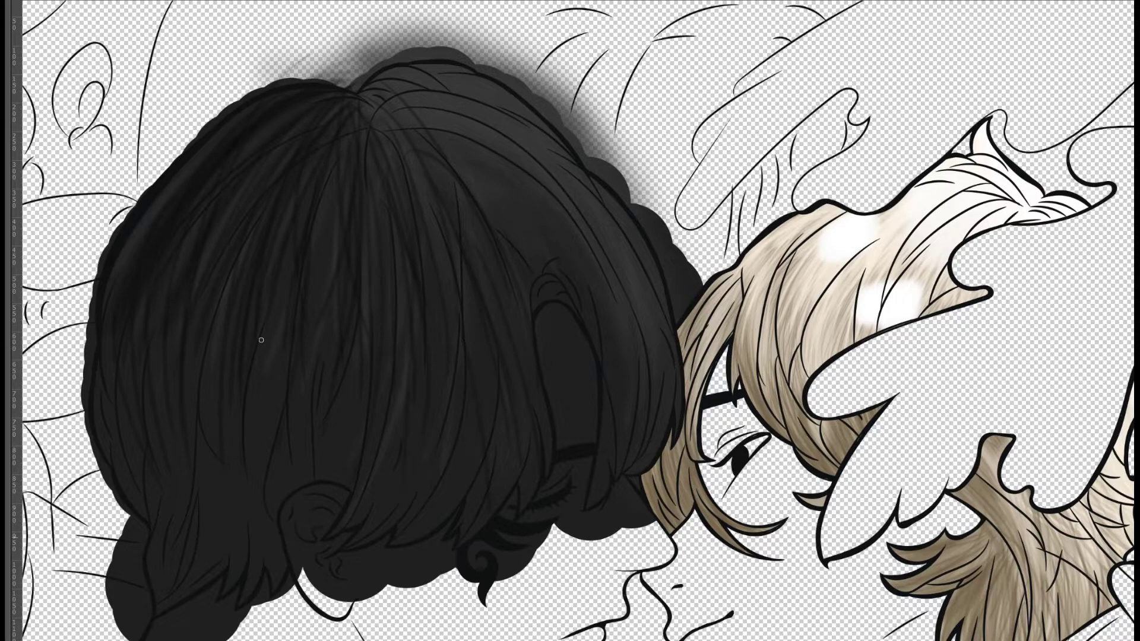
Airbrush soft grey along the black hair's upper-right edge and across the crown.
mouse_move(604, 350)
mouse_down()
mouse_move(471, 118)
mouse_move(682, 237)
mouse_up()
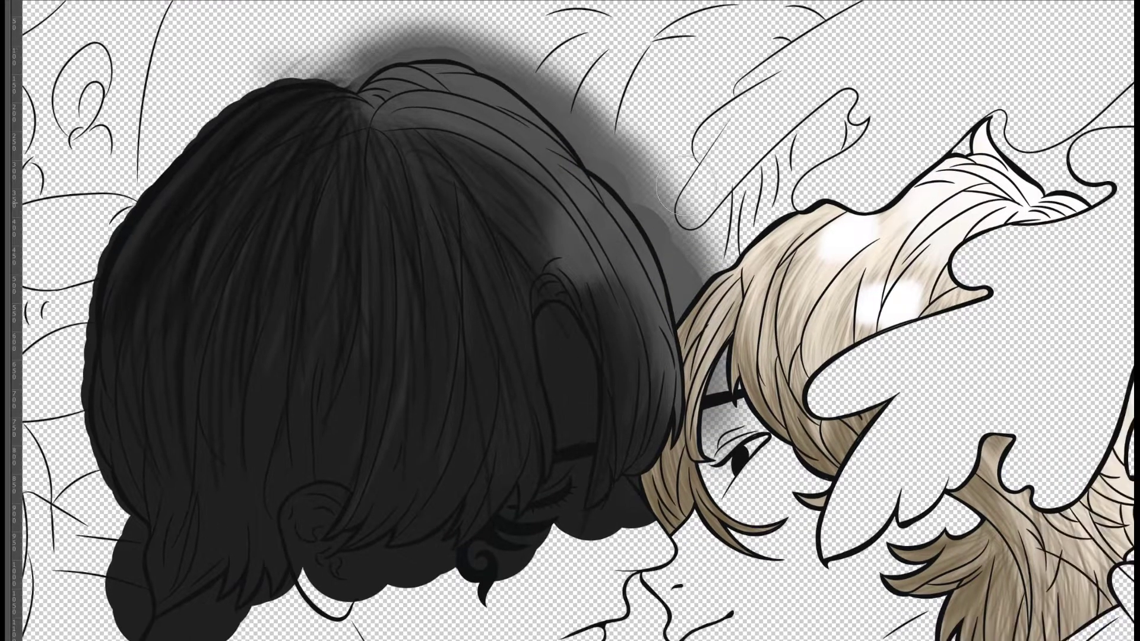
drag(365, 63, 653, 243)
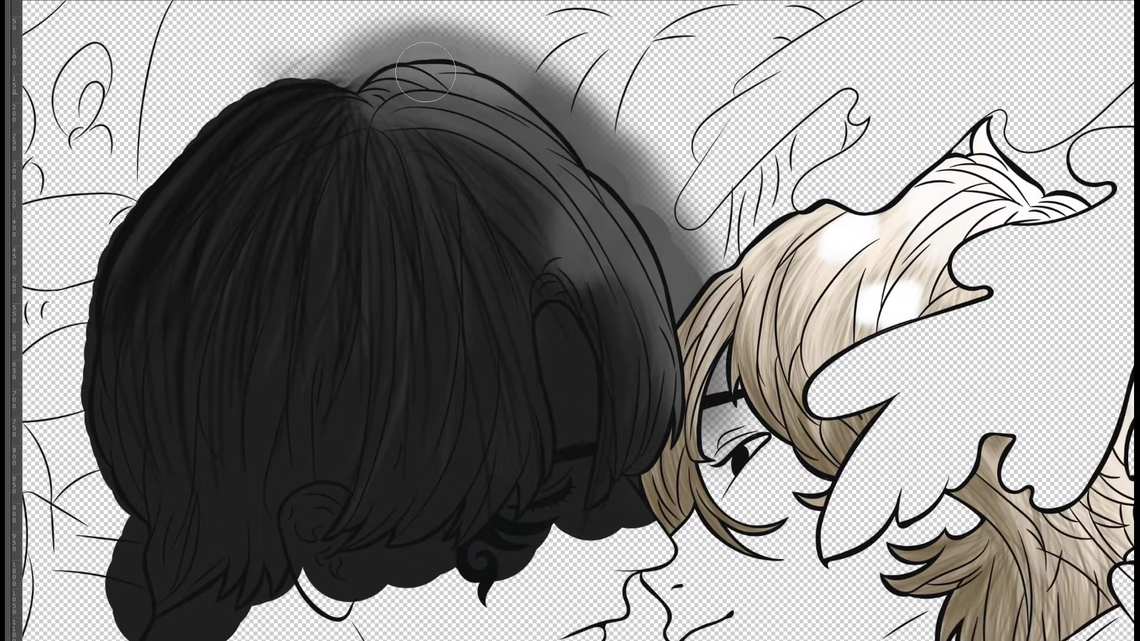
drag(659, 190, 704, 383)
mouse_move(629, 273)
mouse_down()
mouse_move(594, 161)
mouse_move(380, 78)
mouse_move(255, 118)
mouse_up()
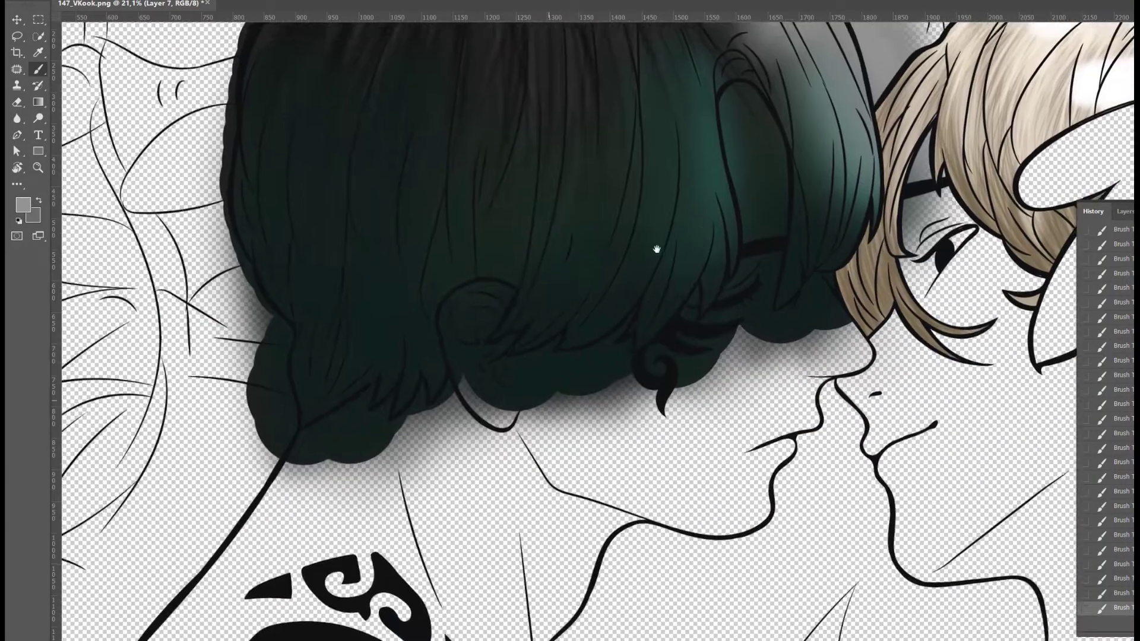
Sample the dark teal from the hair and pick a new foreground colour.
alt+click(596, 218)
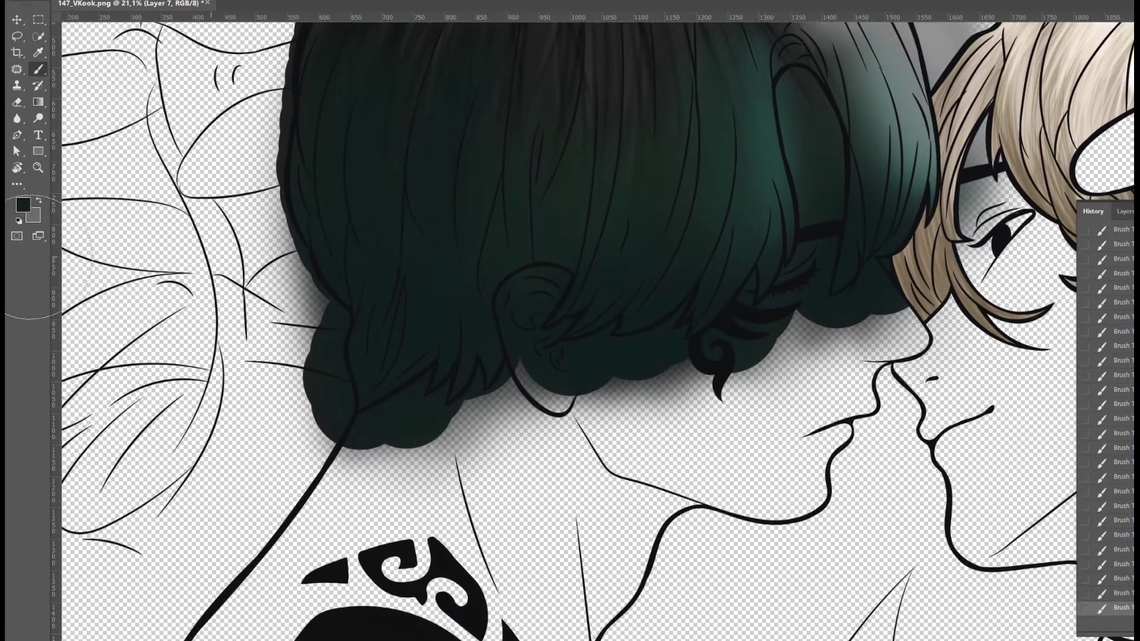
click(1072, 93)
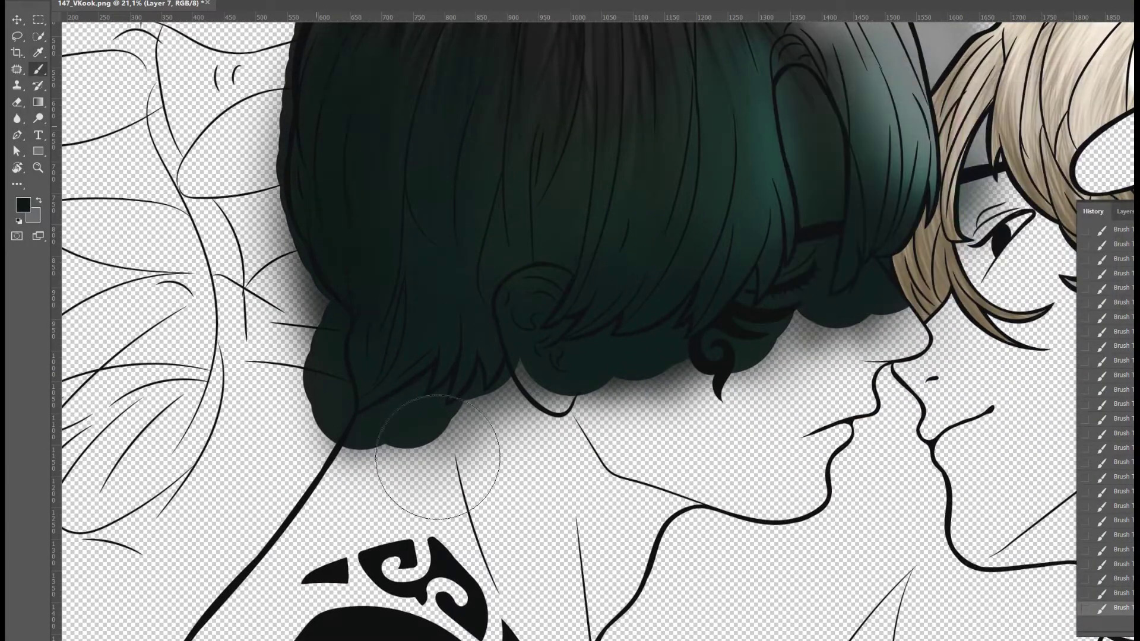
scroll(270, 373, up, 4)
scroll(270, 373, down, 3)
scroll(270, 373, right, 1)
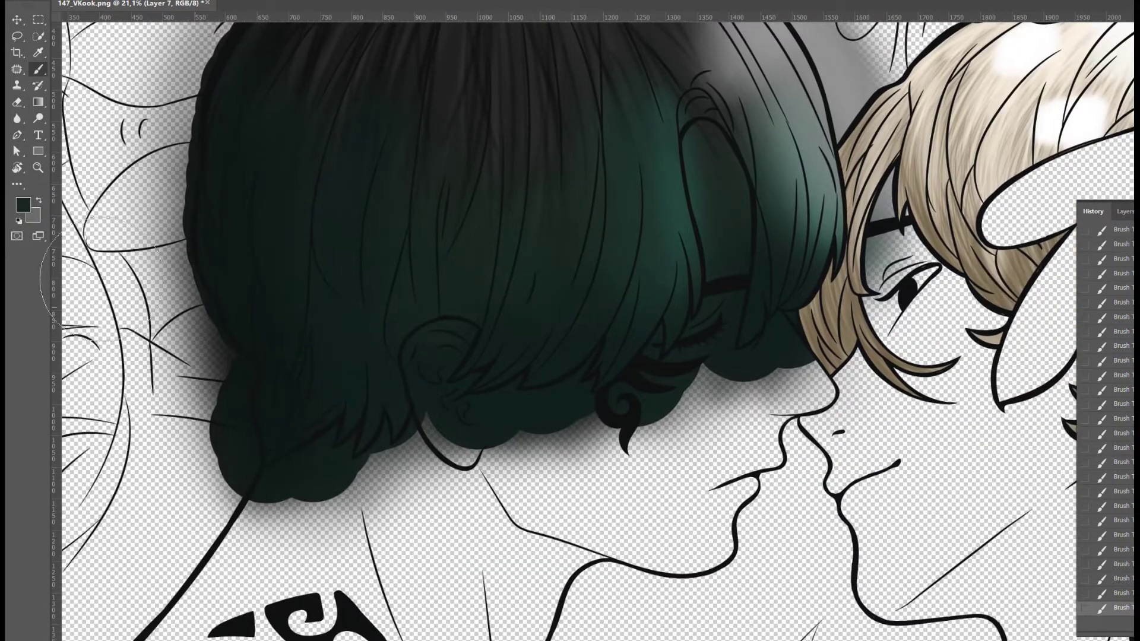
click(24, 205)
click(909, 235)
key(Return)
Sample a grey-green from the hair, then set the foreground to black (000000).
drag(616, 231, 530, 349)
alt+click(674, 205)
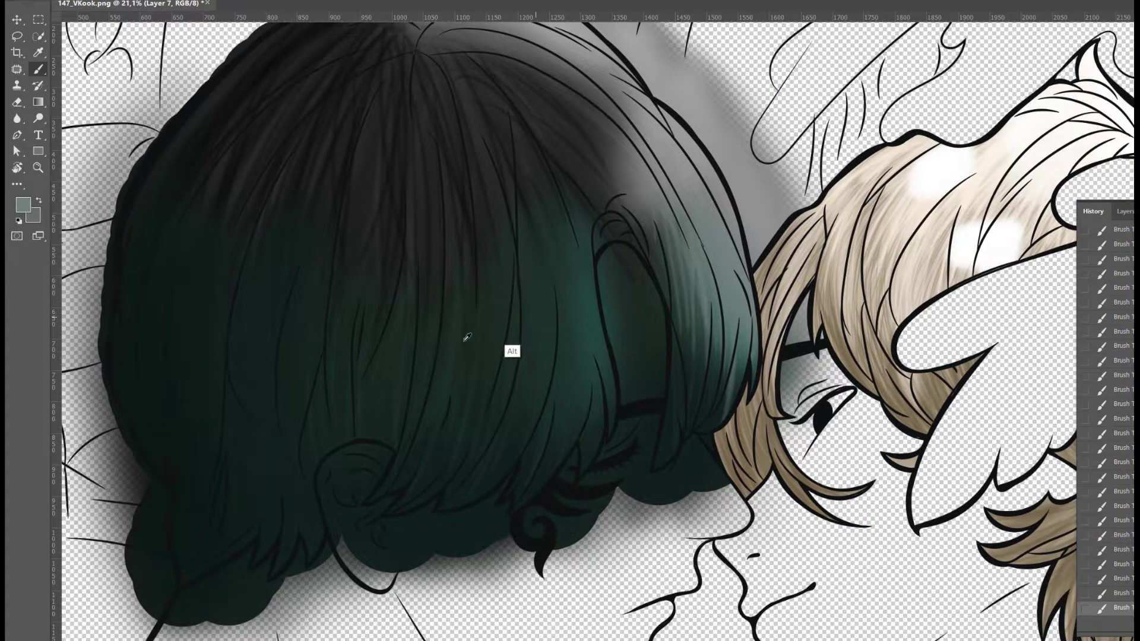
click(23, 205)
click(1063, 95)
click(23, 205)
text(000000)
key(Return)
Set the foreground colour to a very dark green, #041914.
click(23, 204)
click(243, 295)
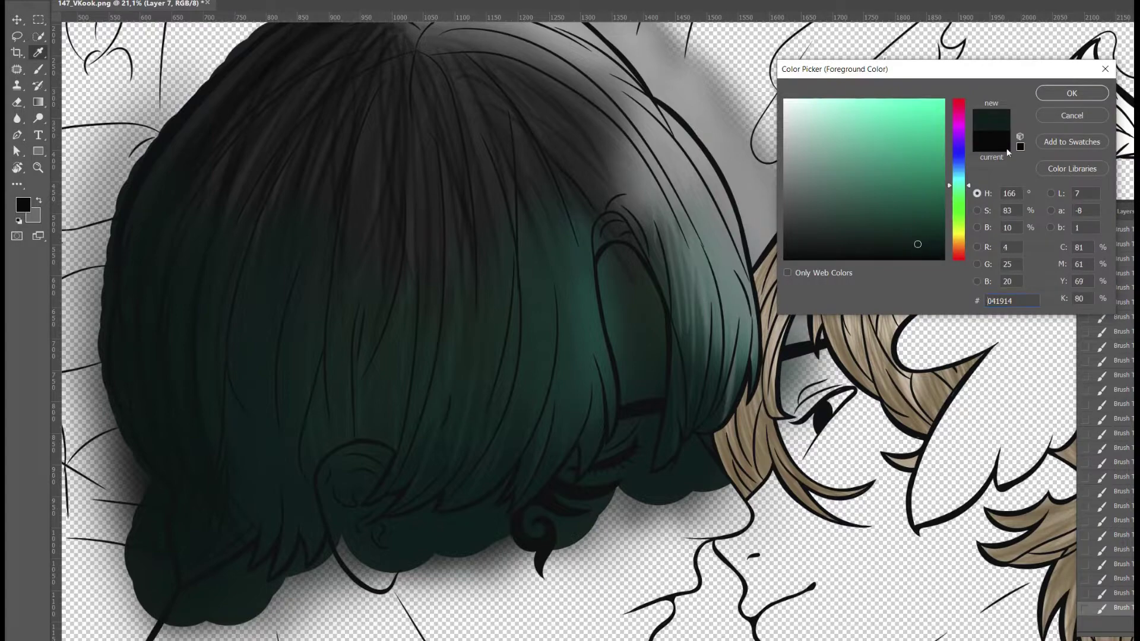
key(Return)
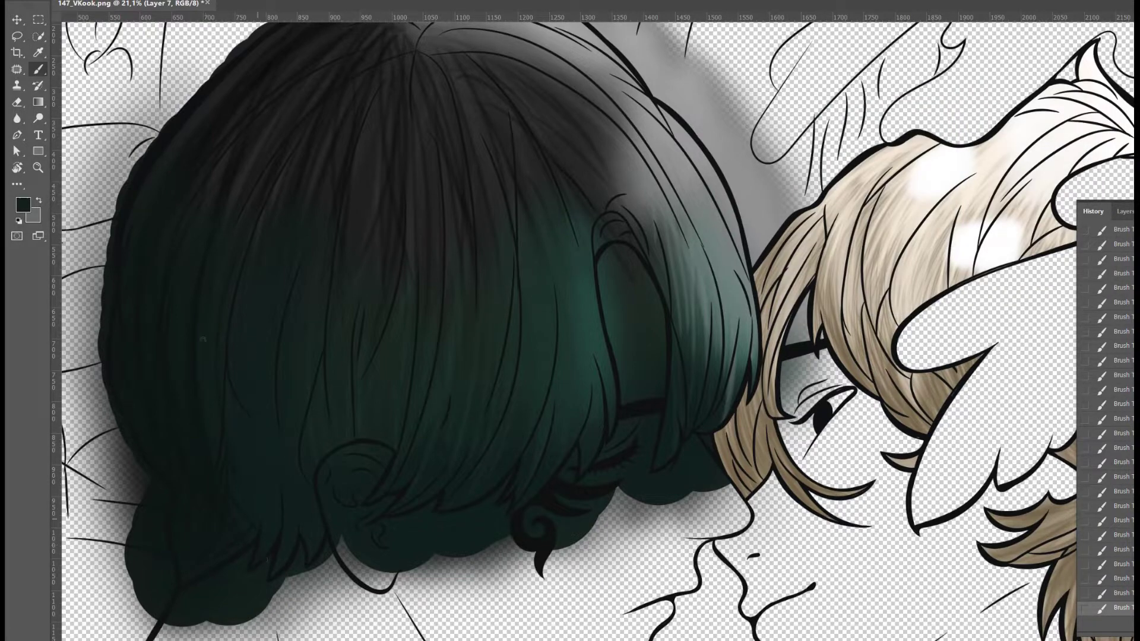
click(24, 204)
click(1042, 96)
click(23, 205)
key(Return)
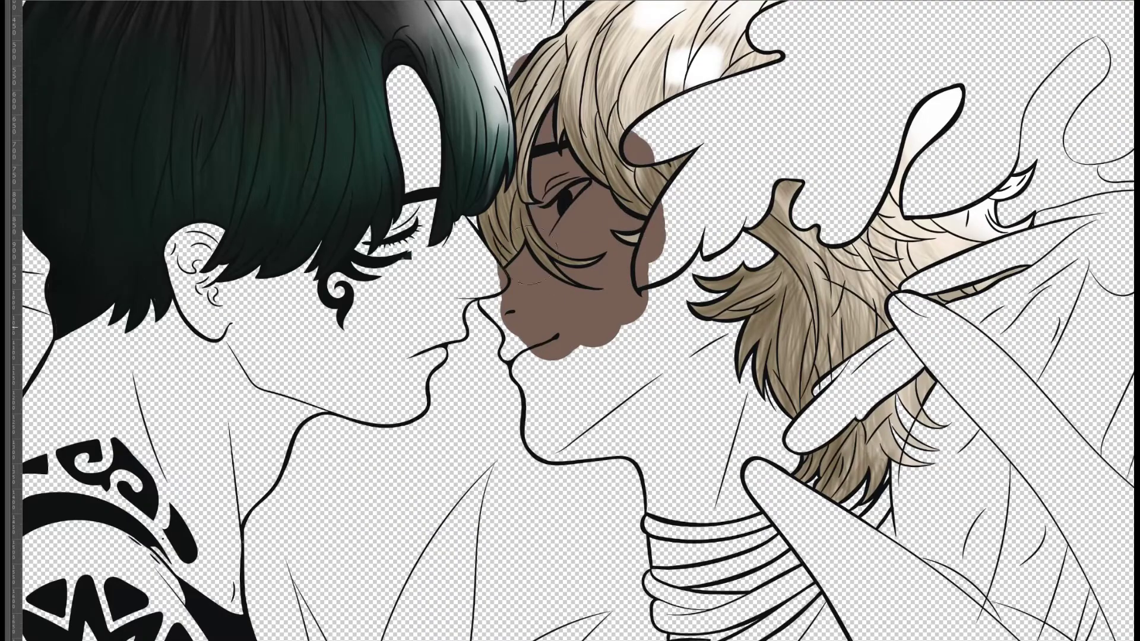
Paint brown skin over the face, jaw, neck rings, shoulder and torso.
mouse_move(534, 255)
mouse_down()
mouse_move(736, 564)
mouse_move(659, 594)
mouse_up()
mouse_move(712, 535)
mouse_down()
mouse_move(612, 338)
mouse_move(689, 499)
mouse_up()
drag(712, 356, 795, 285)
mouse_move(731, 457)
mouse_down()
mouse_move(615, 262)
mouse_move(724, 433)
mouse_up()
drag(593, 428, 463, 297)
drag(451, 386, 513, 435)
drag(757, 190, 890, 395)
Paint brown skin down the dark-haired figure's neck and sleeve tattoo area.
drag(594, 267, 1098, 504)
mouse_move(653, 232)
mouse_down()
mouse_move(564, 297)
mouse_move(538, 534)
mouse_up()
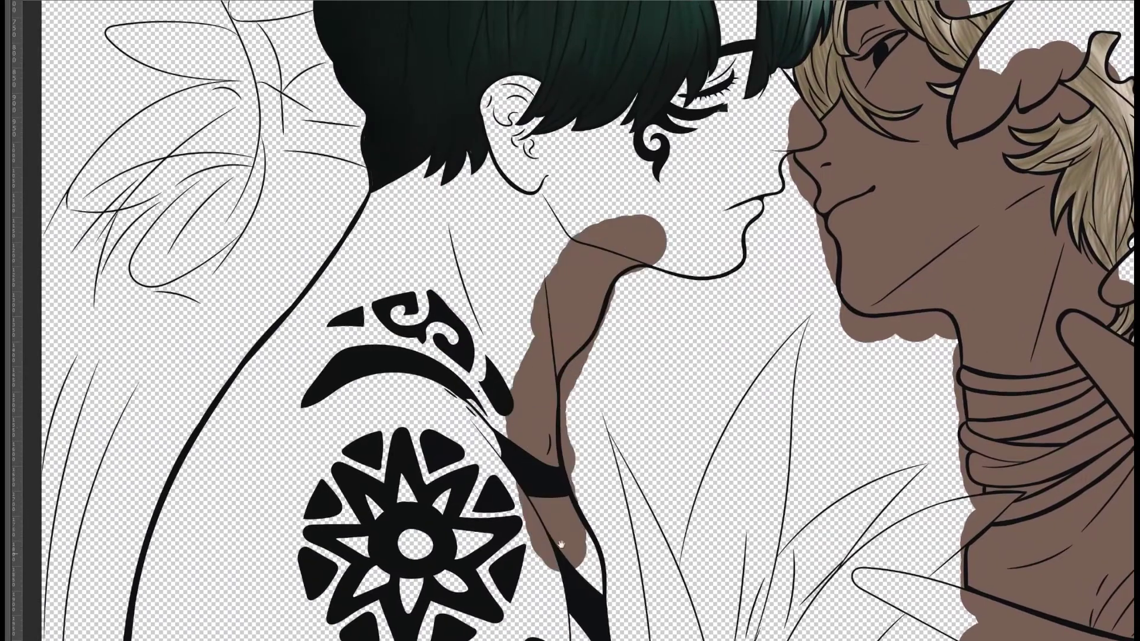
drag(534, 332, 516, 439)
drag(505, 356, 474, 522)
mouse_move(416, 427)
mouse_down()
mouse_move(245, 456)
mouse_move(102, 557)
mouse_move(208, 232)
mouse_move(285, 148)
mouse_move(468, 179)
mouse_move(386, 416)
mouse_move(297, 386)
mouse_move(537, 297)
mouse_move(688, 380)
mouse_move(707, 178)
mouse_up()
scroll(469, 180, up, 5)
Paint brown over the rest of the dark-haired figure's face, forehead and eye area.
drag(706, 225, 707, 308)
scroll(707, 267, up, 3)
mouse_move(682, 148)
mouse_down()
mouse_move(692, 335)
mouse_move(623, 386)
mouse_up()
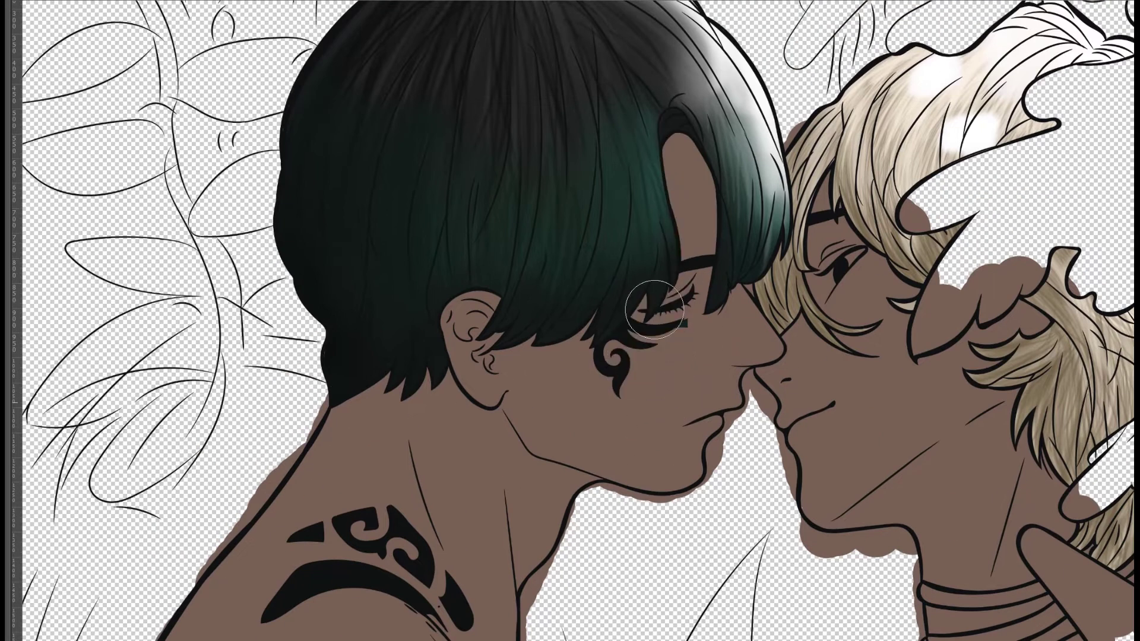
scroll(653, 297, down, 5)
scroll(594, 296, up, 5)
Airbrush darker brown shading over the torso beneath the wrapped bands.
mouse_move(451, 368)
mouse_down()
mouse_move(601, 292)
mouse_move(511, 380)
mouse_up()
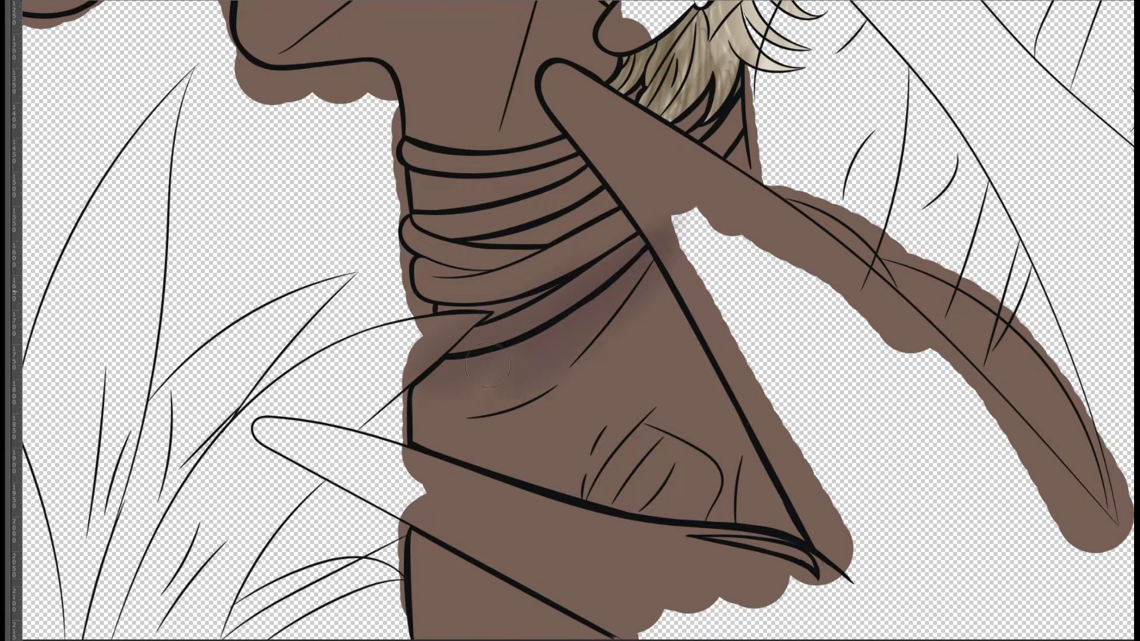
drag(564, 297, 471, 356)
drag(404, 415, 498, 374)
drag(534, 320, 422, 404)
drag(480, 360, 416, 427)
mouse_move(404, 380)
mouse_down()
mouse_move(442, 475)
mouse_move(469, 500)
mouse_up()
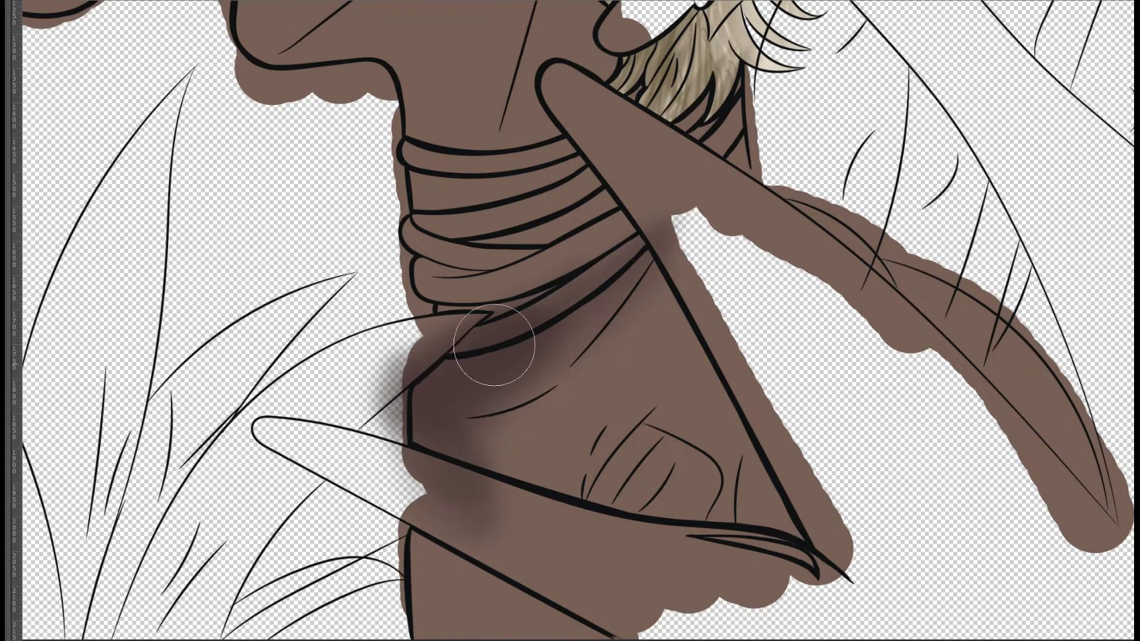
Add darker shading along the torso's lower-left edge, near the hatch lines, and on the right arm.
scroll(534, 356, down, 3)
mouse_move(522, 318)
mouse_down()
mouse_move(618, 267)
mouse_move(556, 302)
mouse_up()
mouse_move(408, 374)
mouse_down()
mouse_move(507, 476)
mouse_move(364, 394)
mouse_move(349, 343)
mouse_move(313, 331)
mouse_move(321, 428)
mouse_up()
scroll(392, 190, up, 5)
mouse_move(724, 321)
mouse_down()
mouse_move(855, 398)
mouse_move(941, 606)
mouse_move(903, 475)
mouse_move(641, 285)
mouse_up()
scroll(532, 465, down, 3)
scroll(533, 465, up, 3)
Shade over the neck rings and soften their left edge.
drag(533, 465, 571, 595)
mouse_move(291, 469)
mouse_down()
mouse_move(356, 523)
mouse_move(451, 463)
mouse_move(345, 486)
mouse_up()
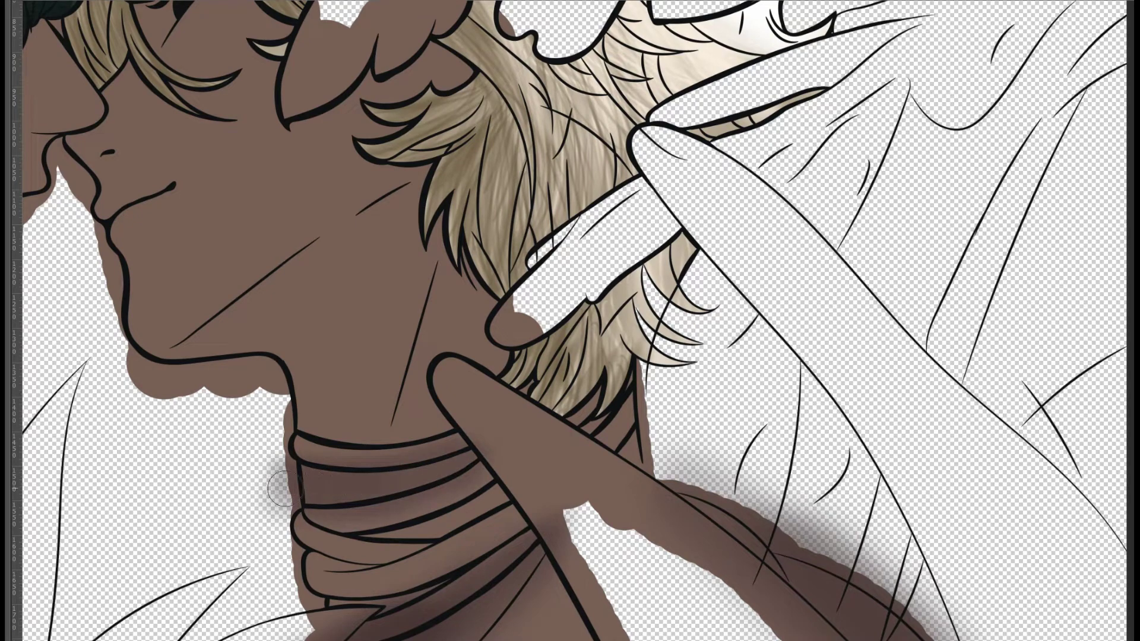
drag(279, 469, 262, 510)
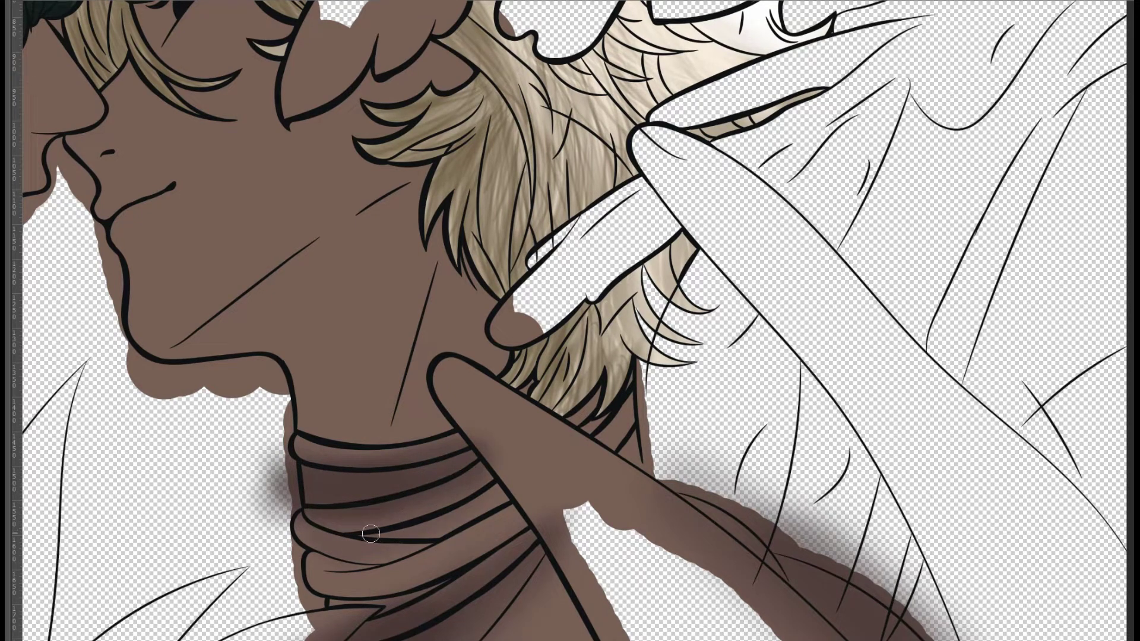
scroll(571, 445, down, 2)
mouse_move(356, 416)
mouse_down()
mouse_move(392, 440)
mouse_move(386, 451)
mouse_up()
Shade a dark band along the jaw and neck below the chin, blending it upward.
scroll(474, 363, up, 2)
drag(474, 363, 605, 398)
drag(719, 276, 528, 400)
drag(604, 364, 386, 505)
mouse_move(515, 432)
mouse_down()
mouse_move(647, 326)
mouse_move(419, 490)
mouse_up()
mouse_move(633, 360)
mouse_down()
mouse_move(526, 510)
mouse_move(635, 380)
mouse_up()
mouse_move(706, 297)
mouse_down()
mouse_move(507, 487)
mouse_move(675, 322)
mouse_move(523, 525)
mouse_move(590, 375)
mouse_up()
Shade the blond figure's skin under the hair, around the eye and brow, and on the cheek.
mouse_move(647, 222)
mouse_down()
mouse_move(721, 176)
mouse_move(647, 223)
mouse_up()
scroll(574, 241, up, 5)
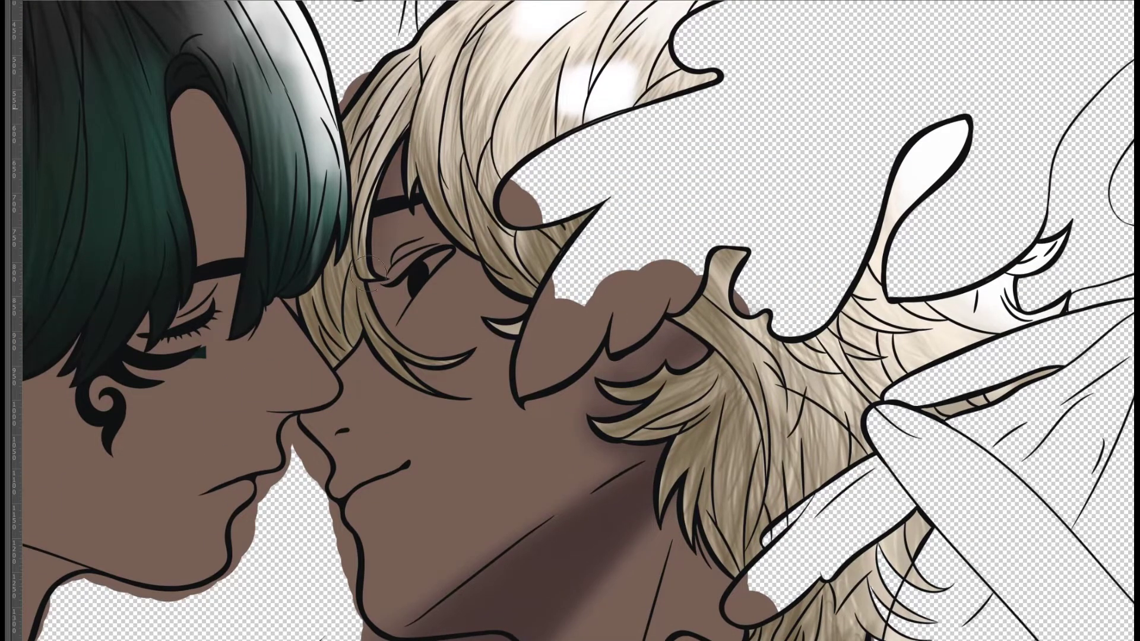
mouse_move(428, 362)
mouse_down()
mouse_move(463, 264)
mouse_move(558, 284)
mouse_up()
drag(457, 297, 419, 226)
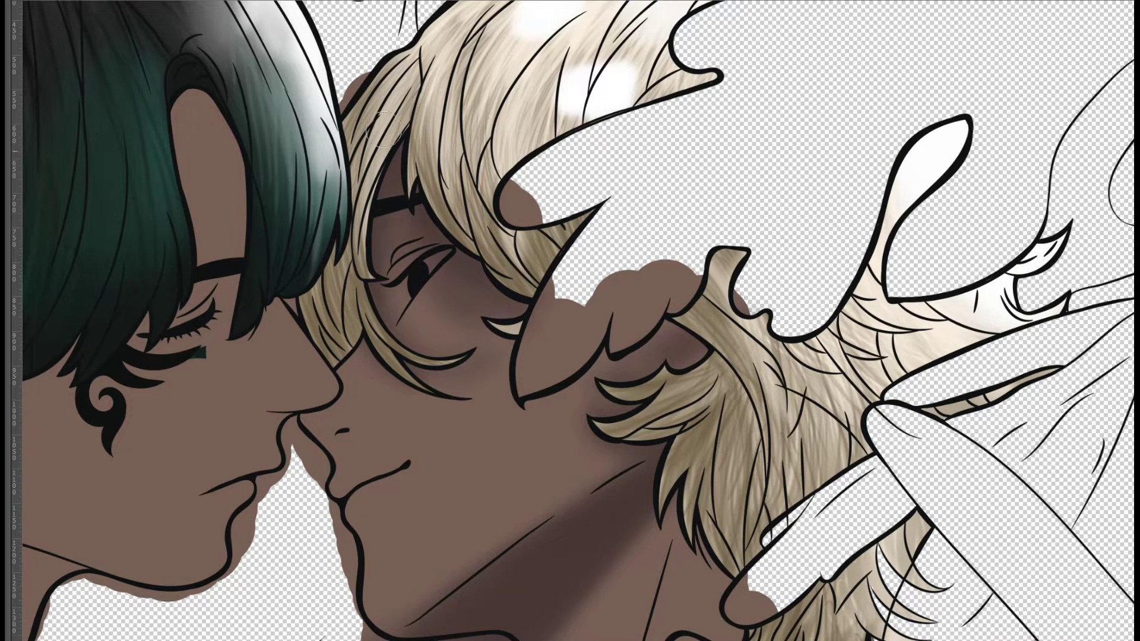
mouse_move(526, 433)
mouse_down()
mouse_move(552, 374)
mouse_move(647, 321)
mouse_up()
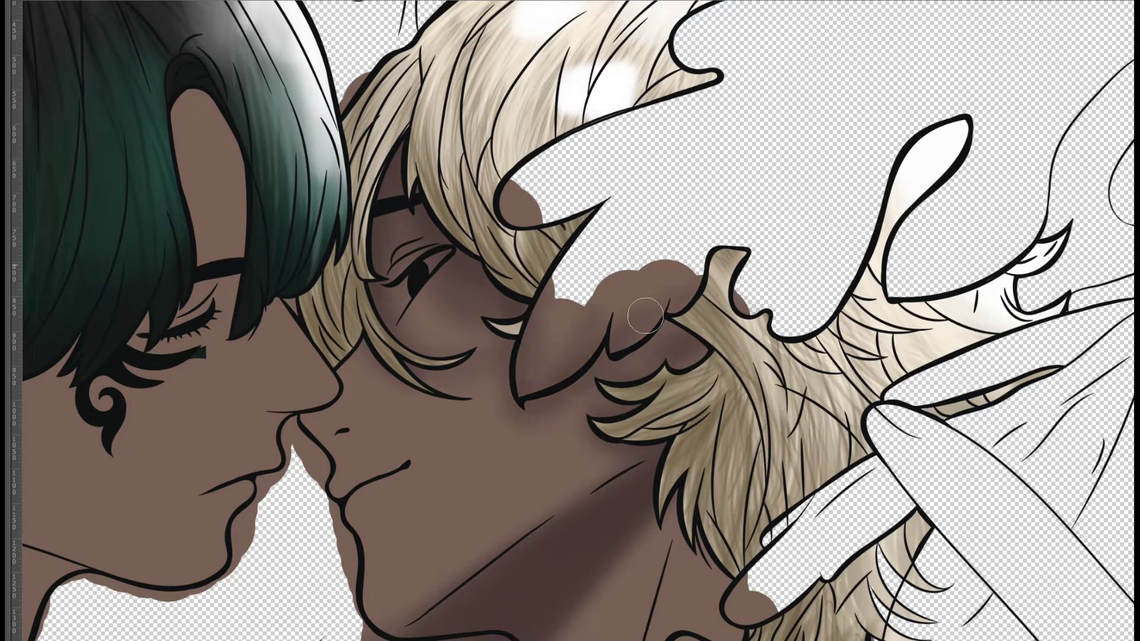
Add an eyelash stroke over the closed eye and a soft shadow below the green fringe.
scroll(379, 191, down, 3)
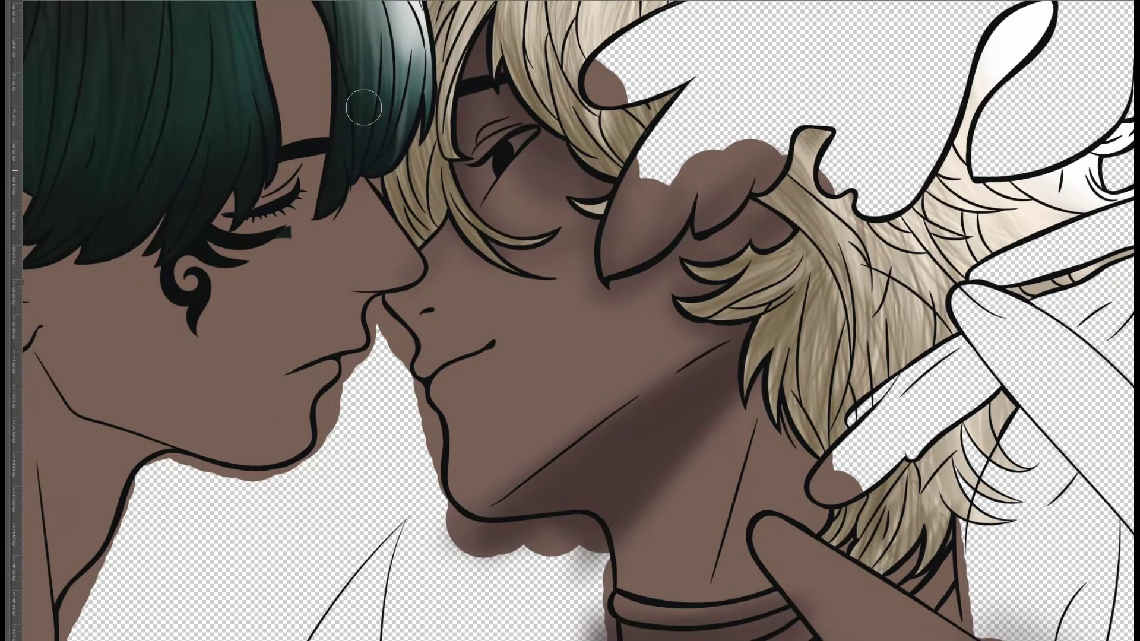
scroll(343, 164, up, 3)
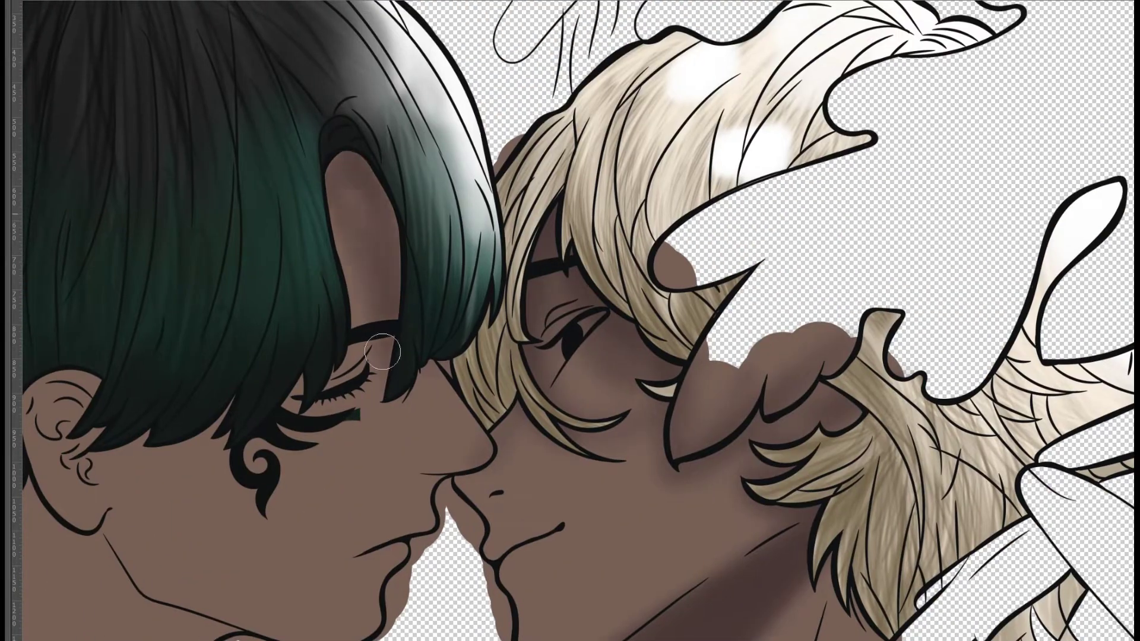
scroll(380, 374, down, 3)
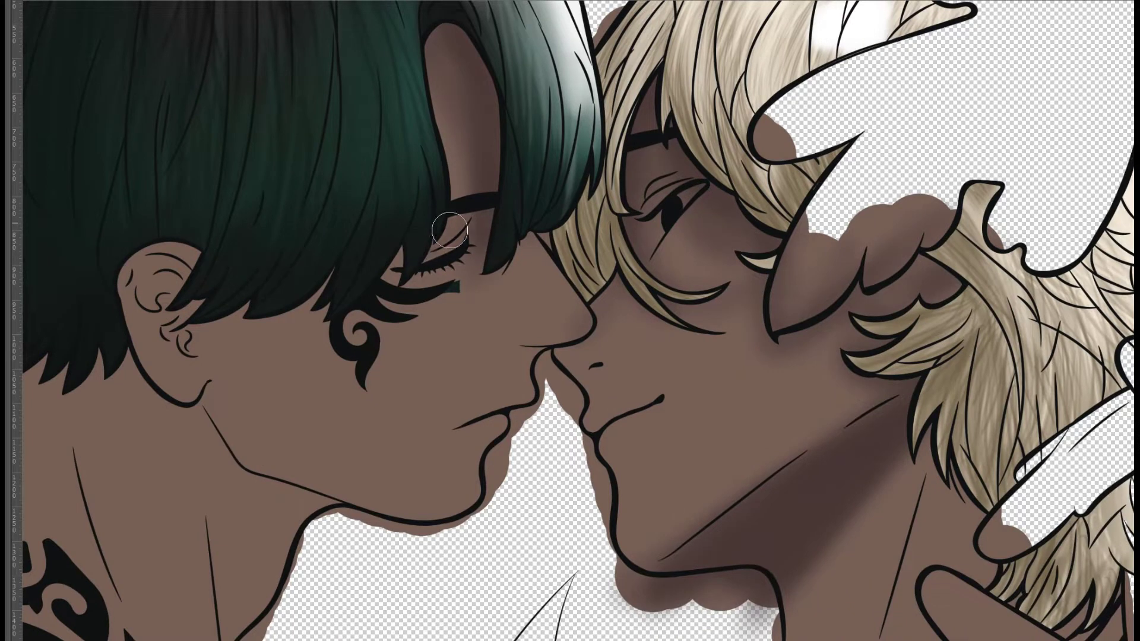
drag(459, 219, 438, 247)
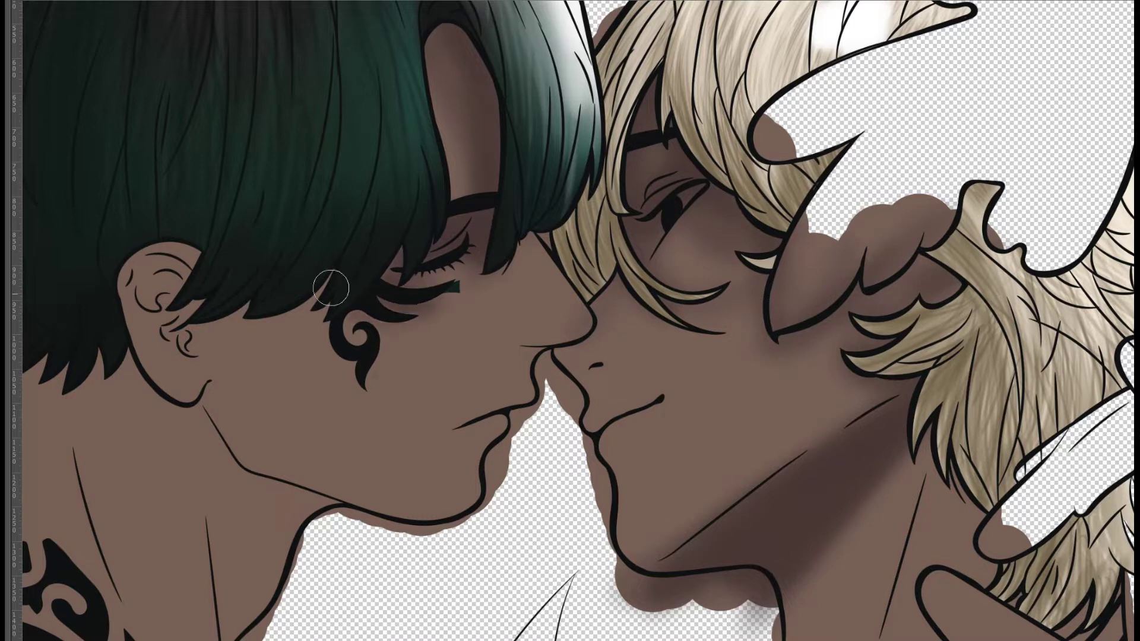
mouse_move(333, 309)
mouse_down()
mouse_move(231, 336)
mouse_move(161, 300)
mouse_up()
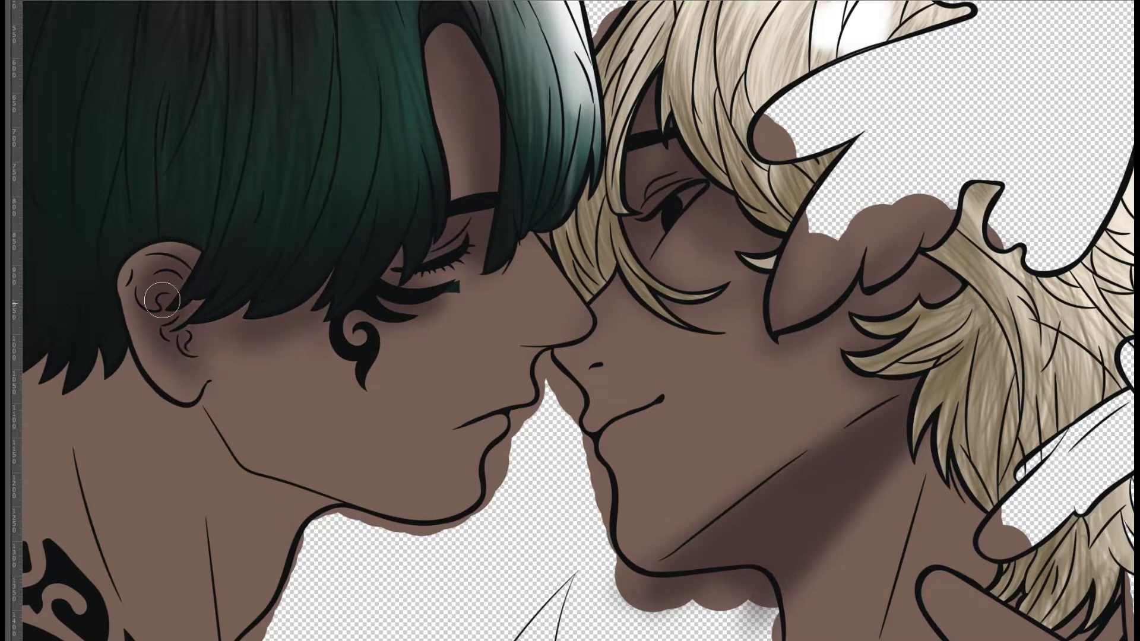
Shade the dark-haired figure's neck from ear to jaw and darken the shadow under the jaw.
drag(225, 208, 403, 113)
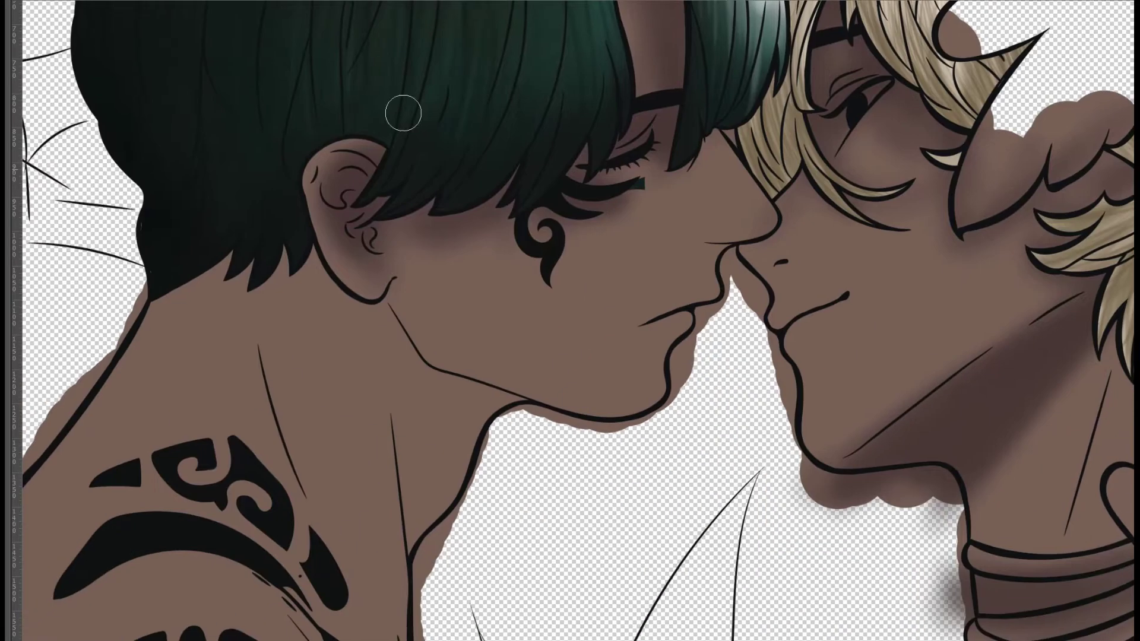
mouse_move(315, 282)
mouse_down()
mouse_move(482, 440)
mouse_move(488, 474)
mouse_up()
mouse_move(406, 460)
mouse_down()
mouse_move(397, 409)
mouse_move(448, 471)
mouse_up()
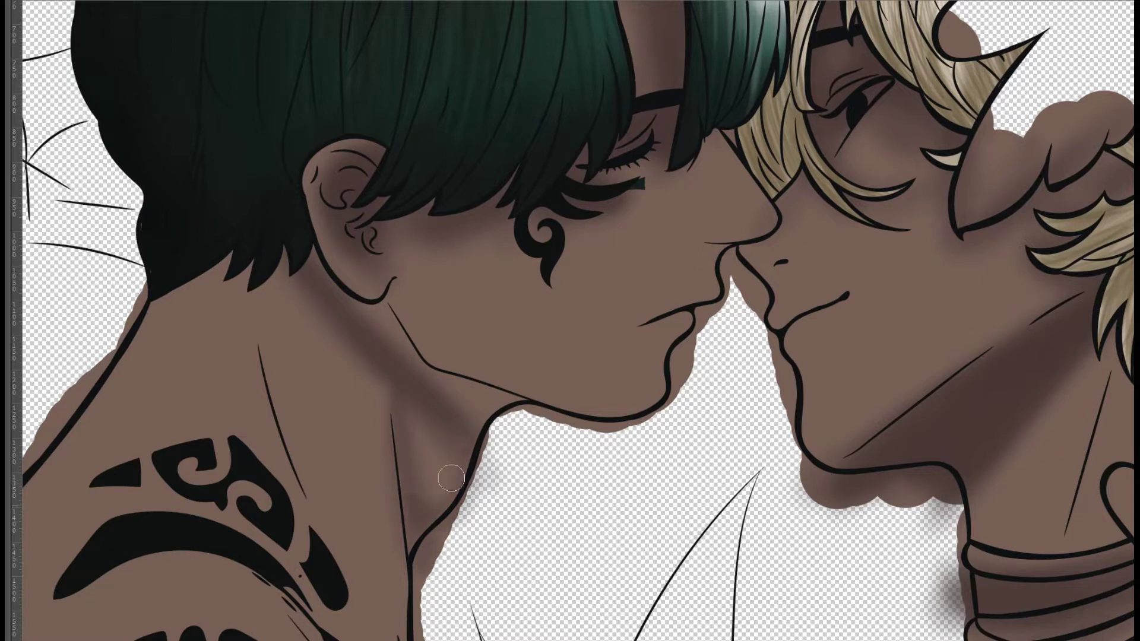
mouse_move(428, 558)
mouse_down()
mouse_move(472, 449)
mouse_move(413, 508)
mouse_up()
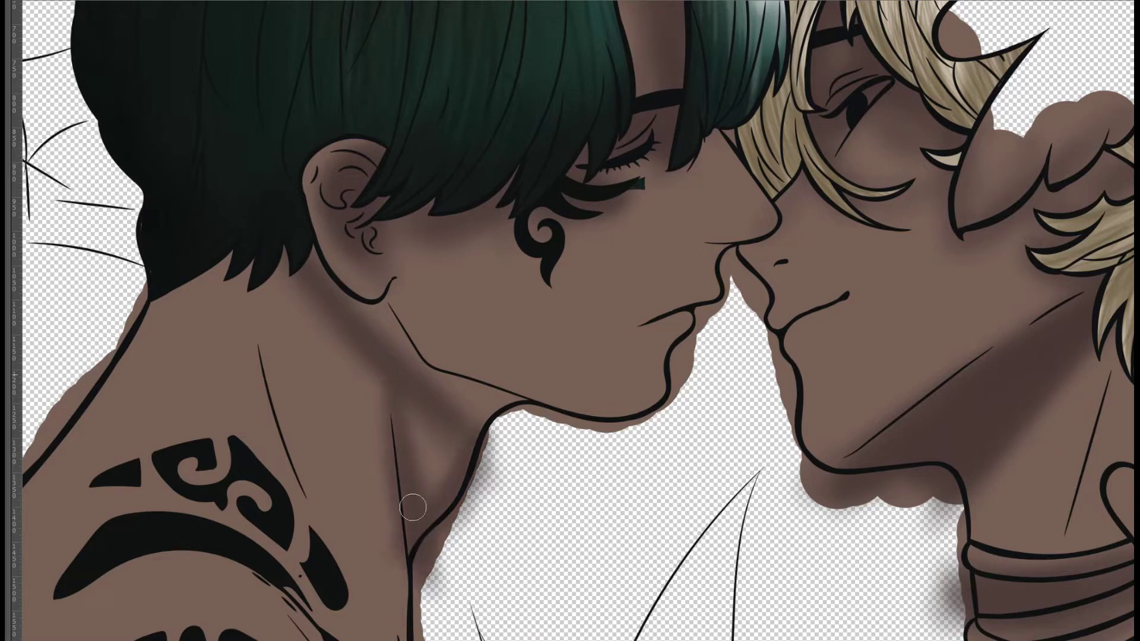
drag(310, 258, 421, 383)
mouse_move(458, 420)
mouse_down()
mouse_move(534, 428)
mouse_move(431, 389)
mouse_move(458, 458)
mouse_move(504, 433)
mouse_move(586, 279)
mouse_move(524, 180)
mouse_move(403, 380)
mouse_up()
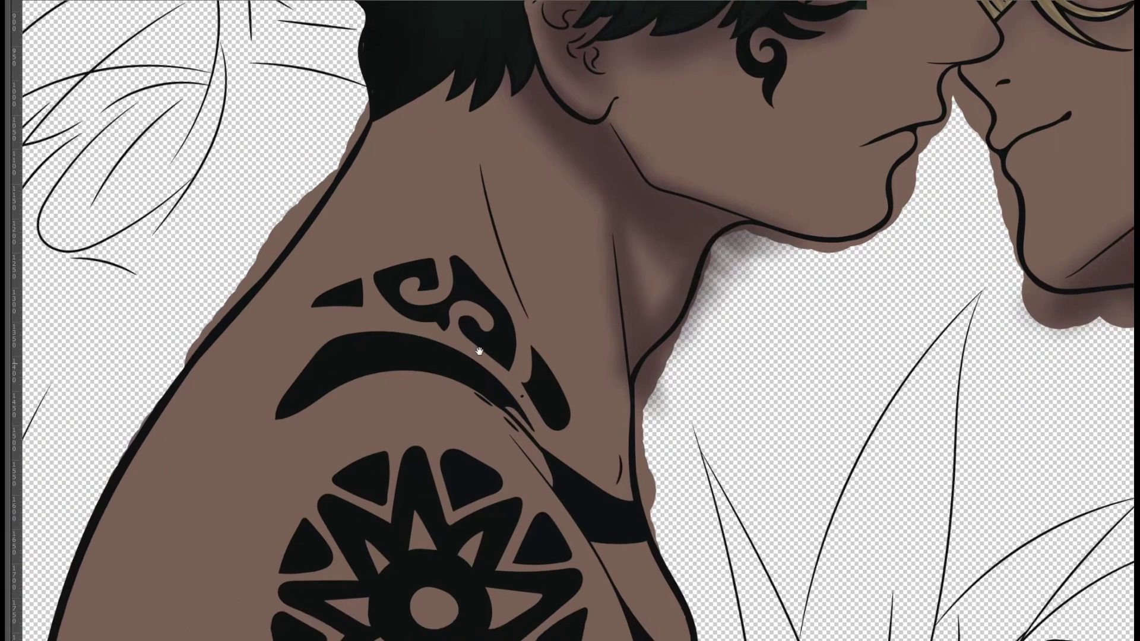
Airbrush dark shadows along the upper back outline and left of the tattoo.
mouse_move(483, 47)
mouse_down()
mouse_move(470, 84)
mouse_move(535, 56)
mouse_move(263, 368)
mouse_move(407, 172)
mouse_move(292, 400)
mouse_move(482, 248)
mouse_move(483, 280)
mouse_move(402, 445)
mouse_move(427, 407)
mouse_move(430, 251)
mouse_up()
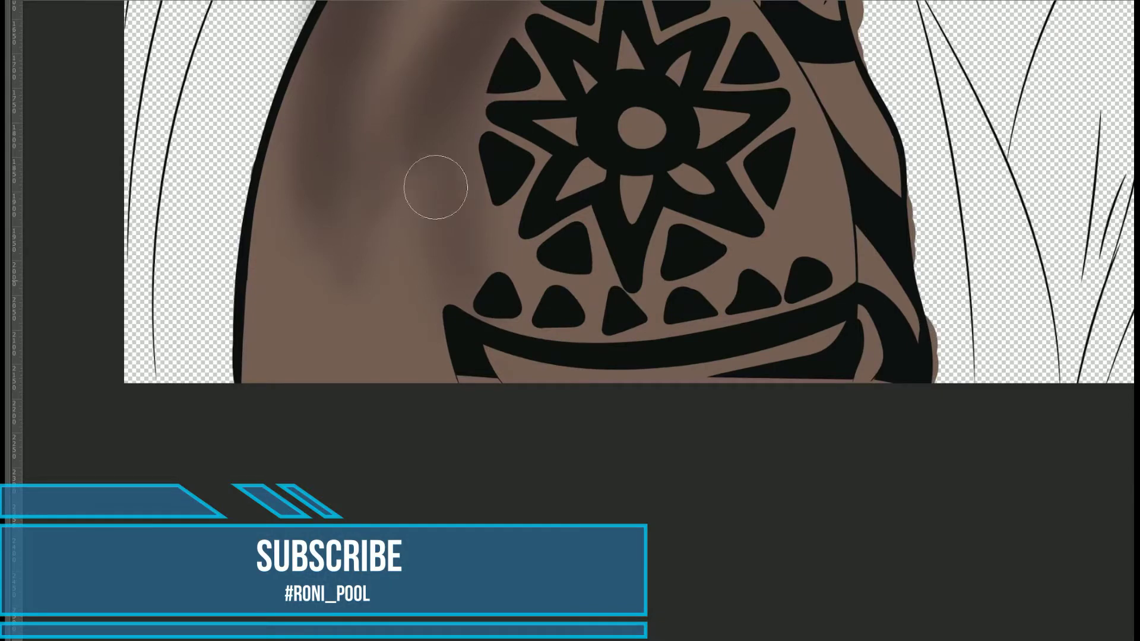
mouse_move(440, 178)
mouse_down()
mouse_move(557, 400)
mouse_move(475, 204)
mouse_up()
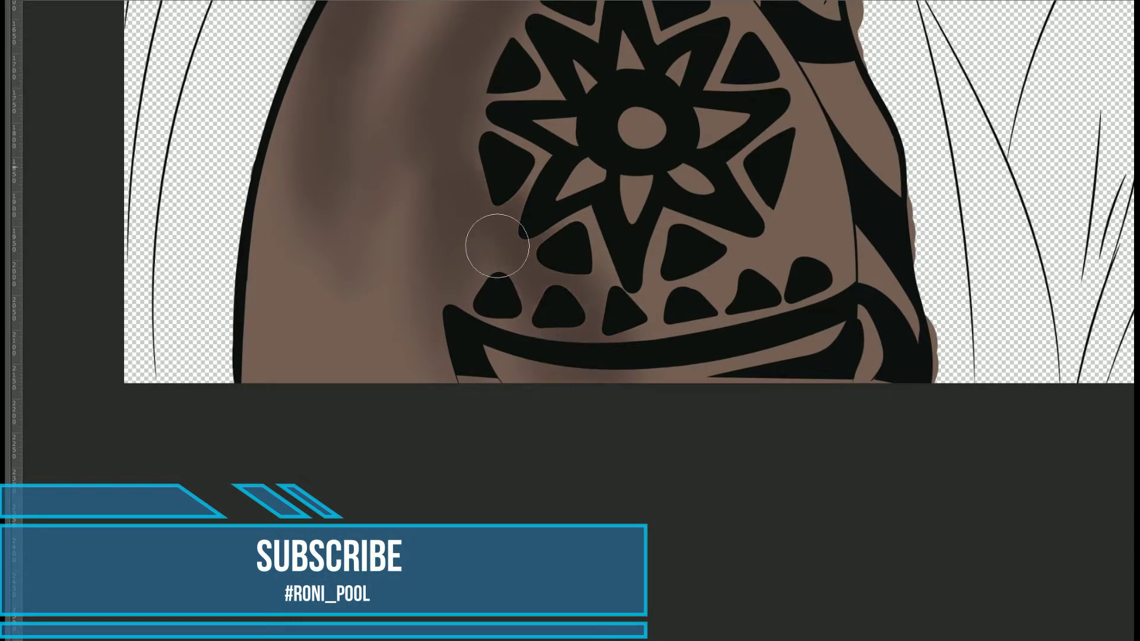
drag(404, 202, 309, 368)
drag(261, 213, 249, 368)
drag(464, 210, 372, 486)
drag(368, 60, 244, 261)
drag(297, 154, 172, 517)
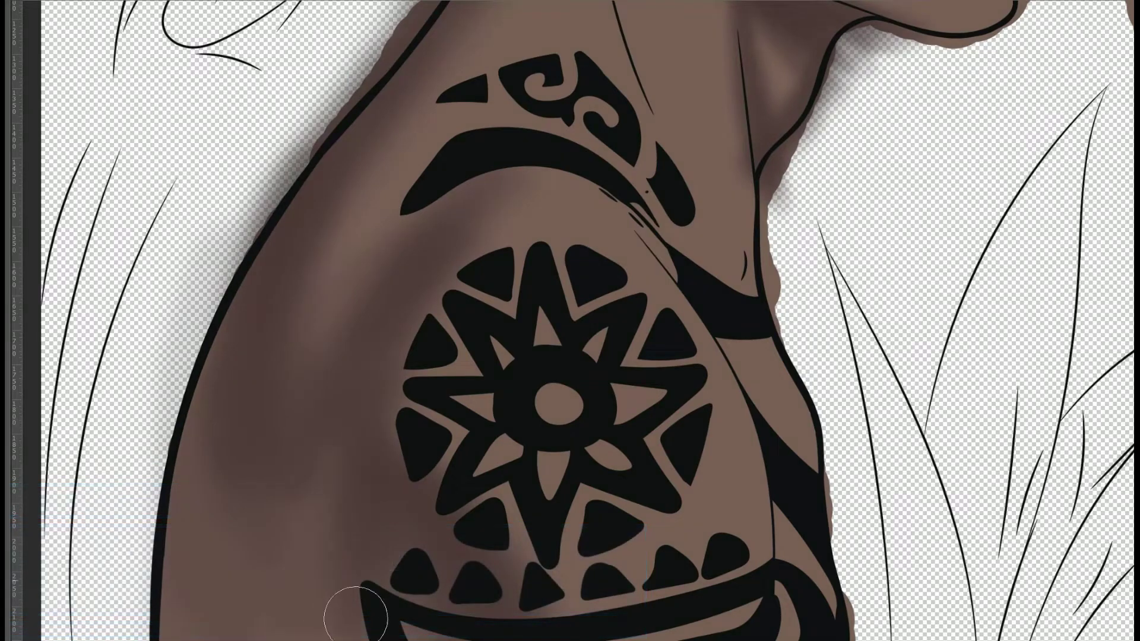
Darken the arm's left-edge shadow, add soft grey shading on the right edge, and fit the view.
drag(349, 621, 310, 306)
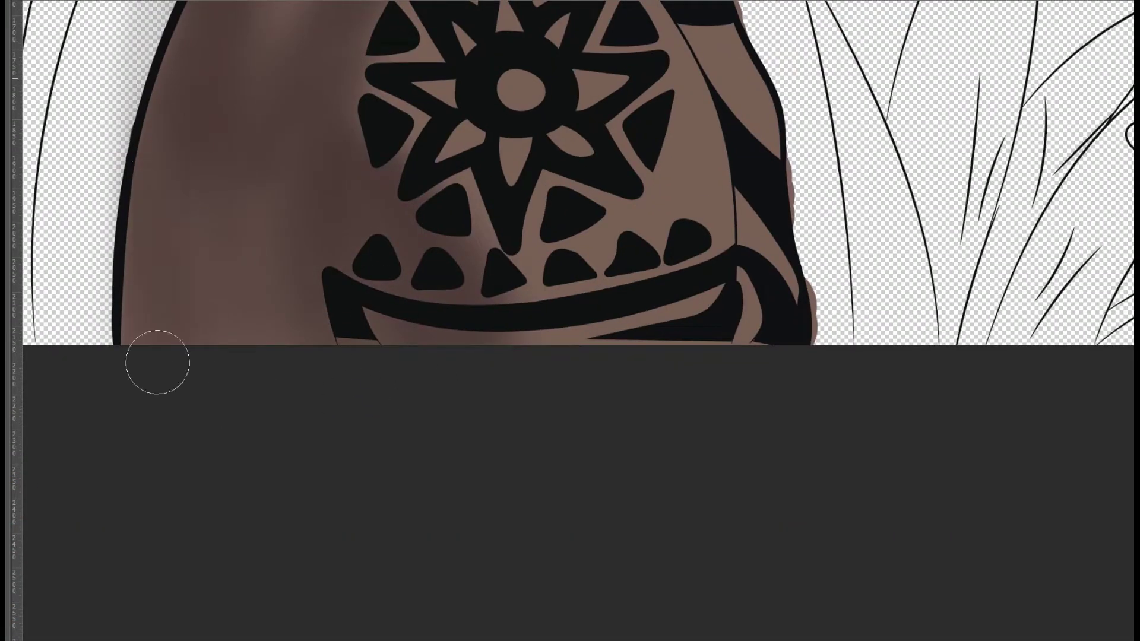
mouse_move(128, 101)
mouse_down()
mouse_move(121, 333)
mouse_move(130, 179)
mouse_up()
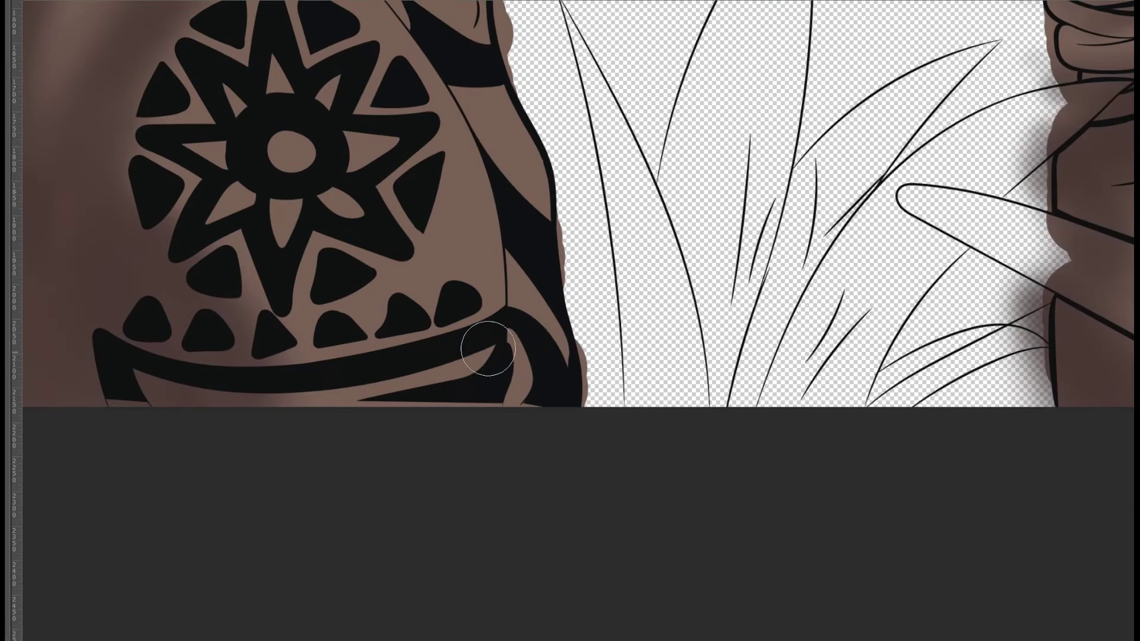
mouse_move(573, 179)
mouse_down()
mouse_move(473, 384)
mouse_move(463, 272)
mouse_move(453, 349)
mouse_move(491, 400)
mouse_move(487, 227)
mouse_up()
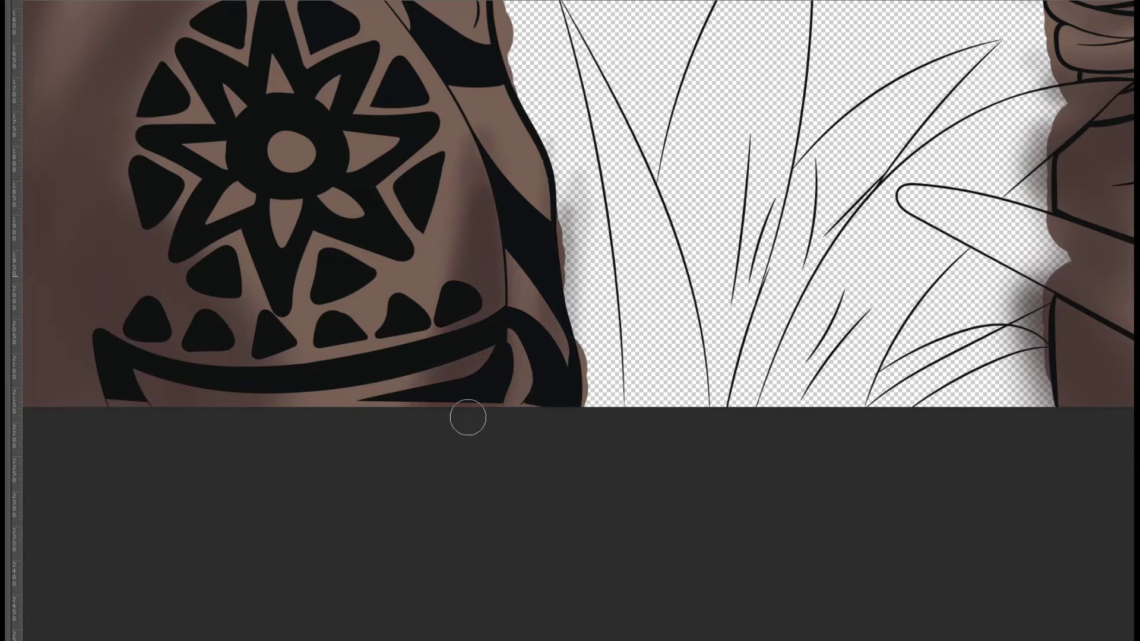
drag(547, 422, 555, 399)
scroll(555, 399, up, 5)
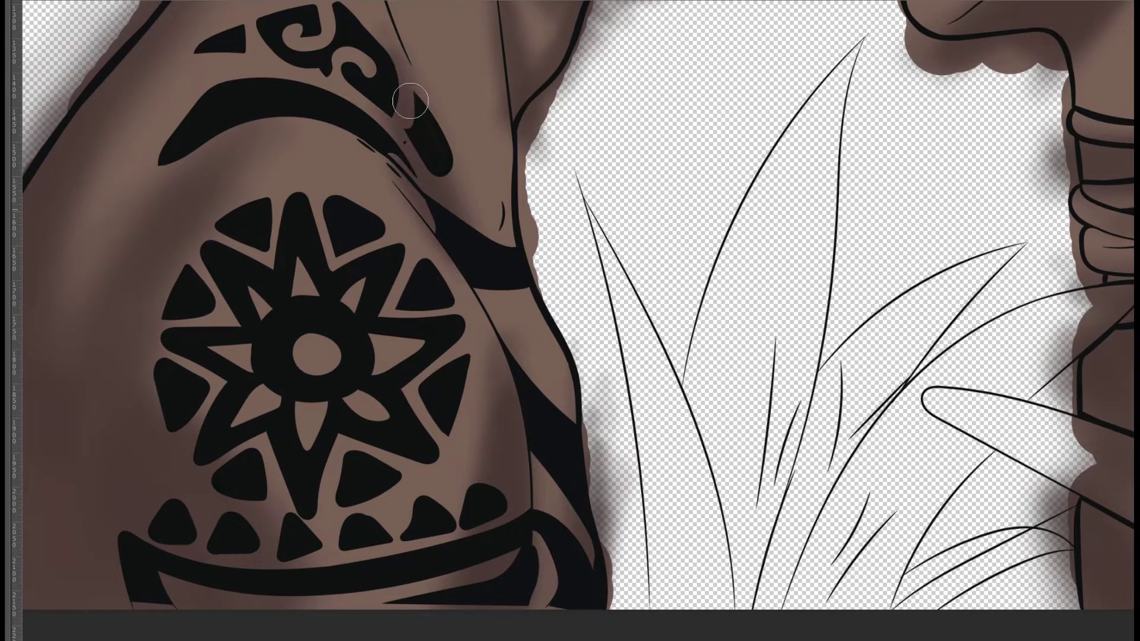
key(ctrl+0)
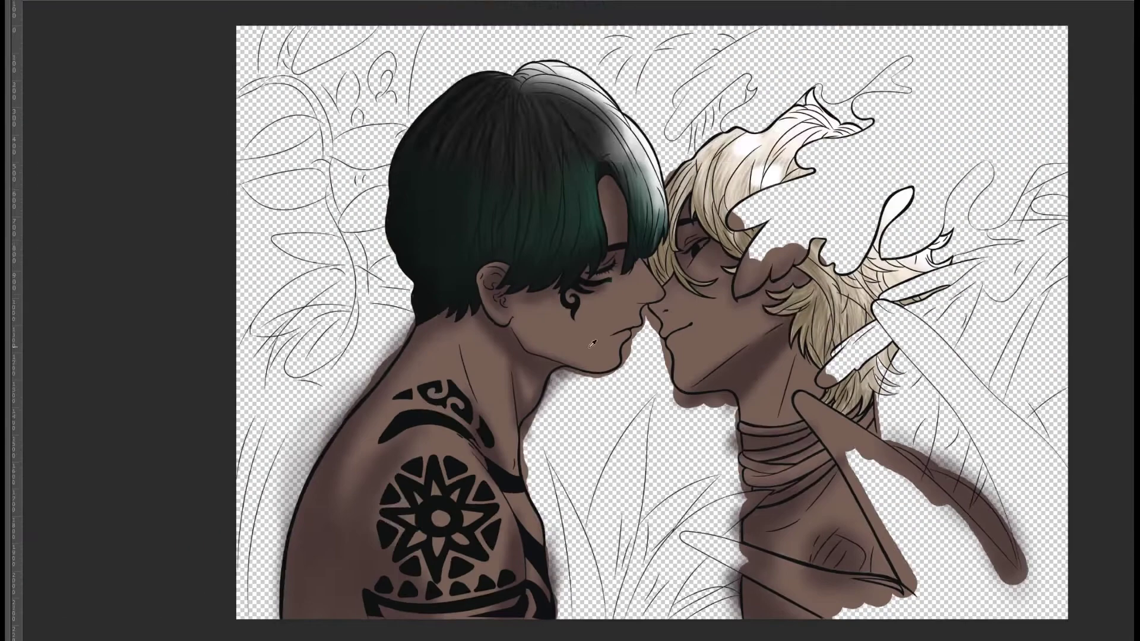
Shade and darken the shadow beneath the blond figure's lower lip.
scroll(591, 344, up, 5)
mouse_move(522, 374)
mouse_down()
mouse_move(445, 394)
mouse_move(526, 379)
mouse_up()
mouse_move(725, 433)
mouse_down()
mouse_move(779, 351)
mouse_move(707, 425)
mouse_up()
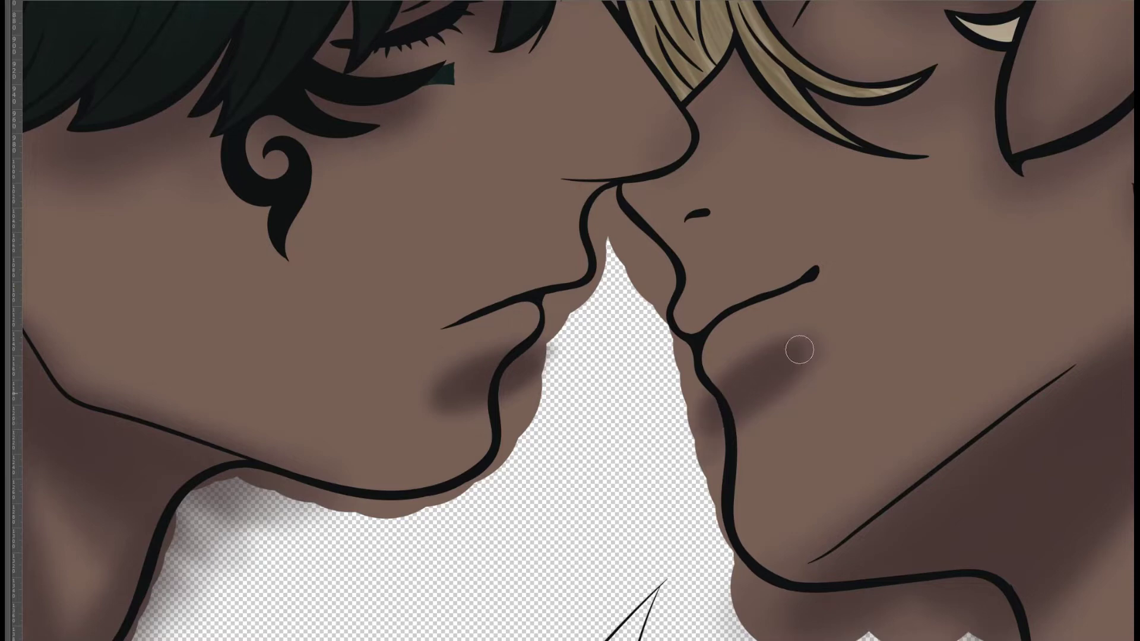
scroll(745, 405, down, 3)
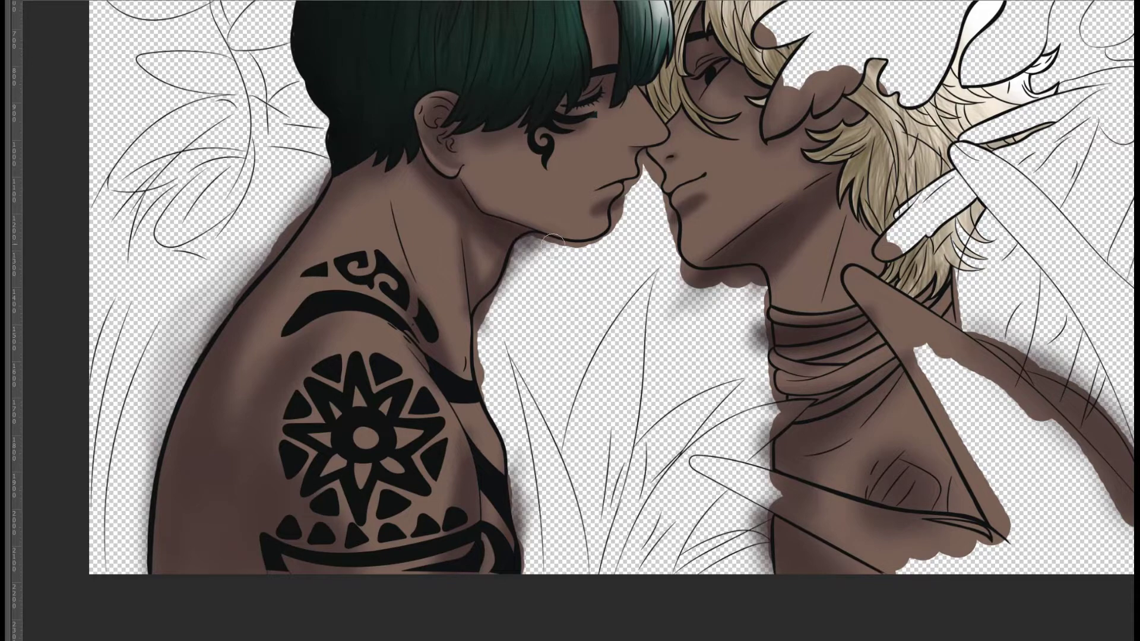
Build up a dark shadow along the tattooed shoulder's left edge.
drag(181, 577, 235, 288)
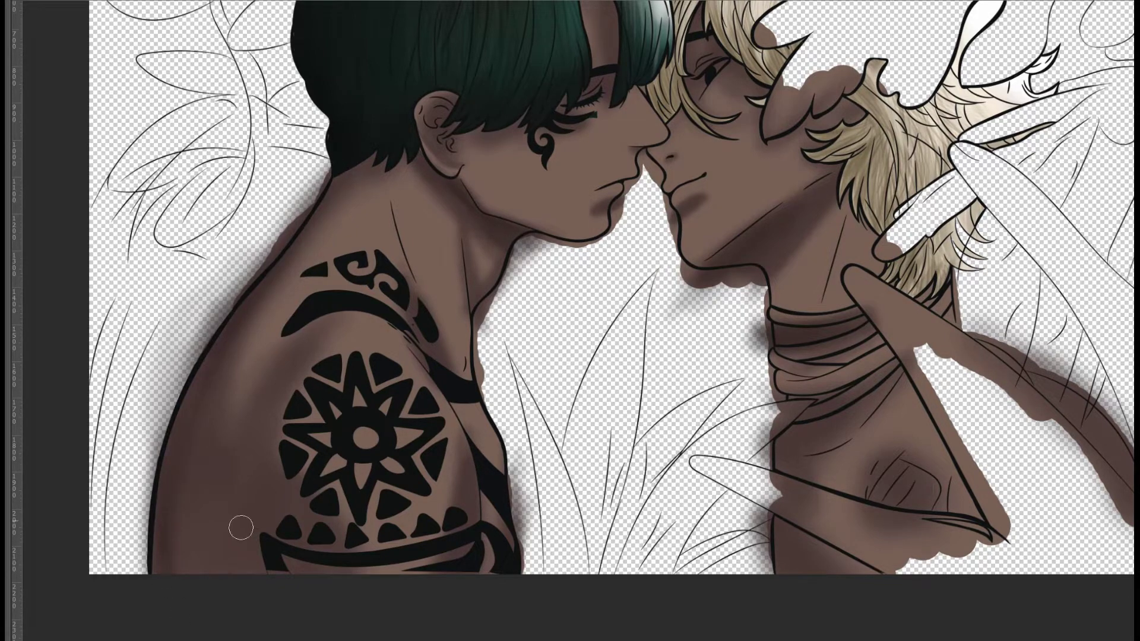
drag(200, 349, 179, 509)
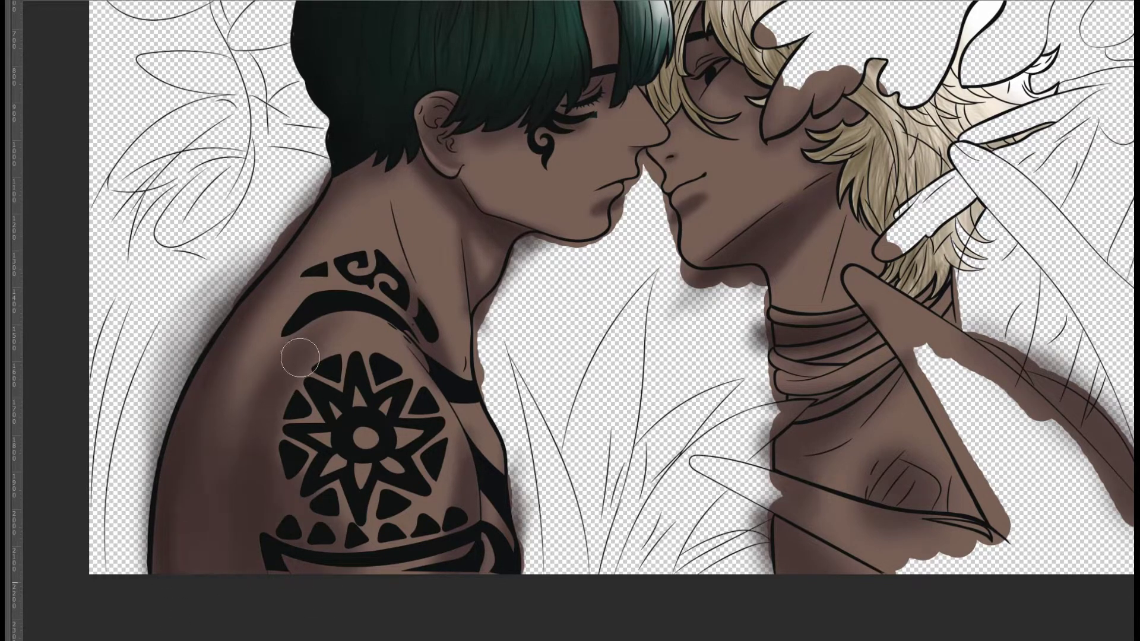
drag(231, 300, 173, 483)
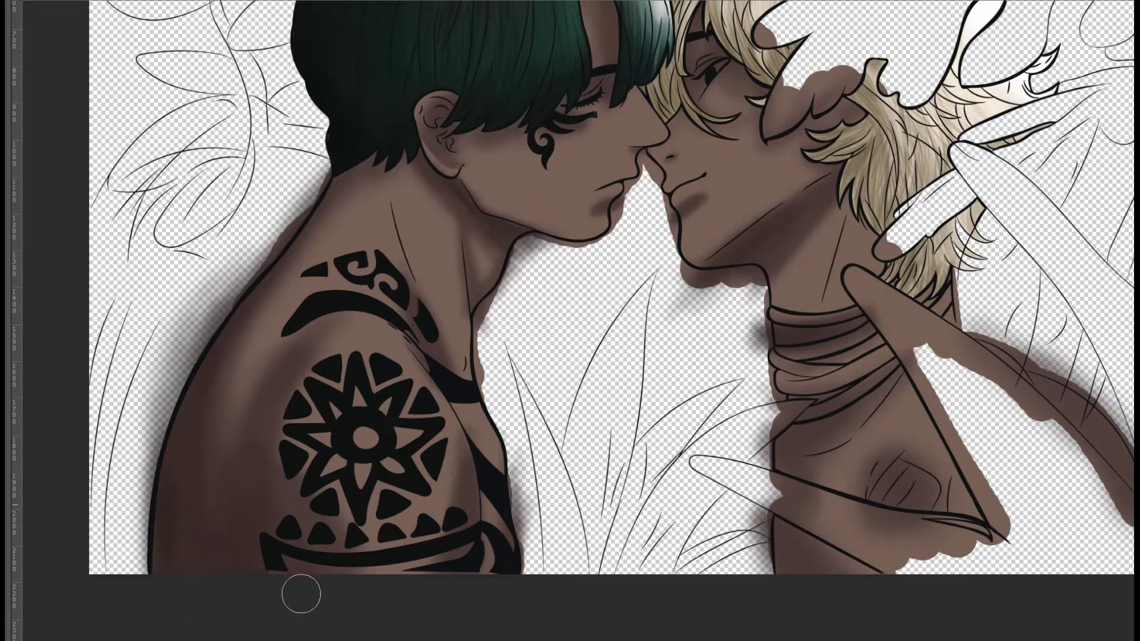
mouse_move(242, 567)
mouse_down()
mouse_move(178, 606)
mouse_move(227, 611)
mouse_move(136, 475)
mouse_up()
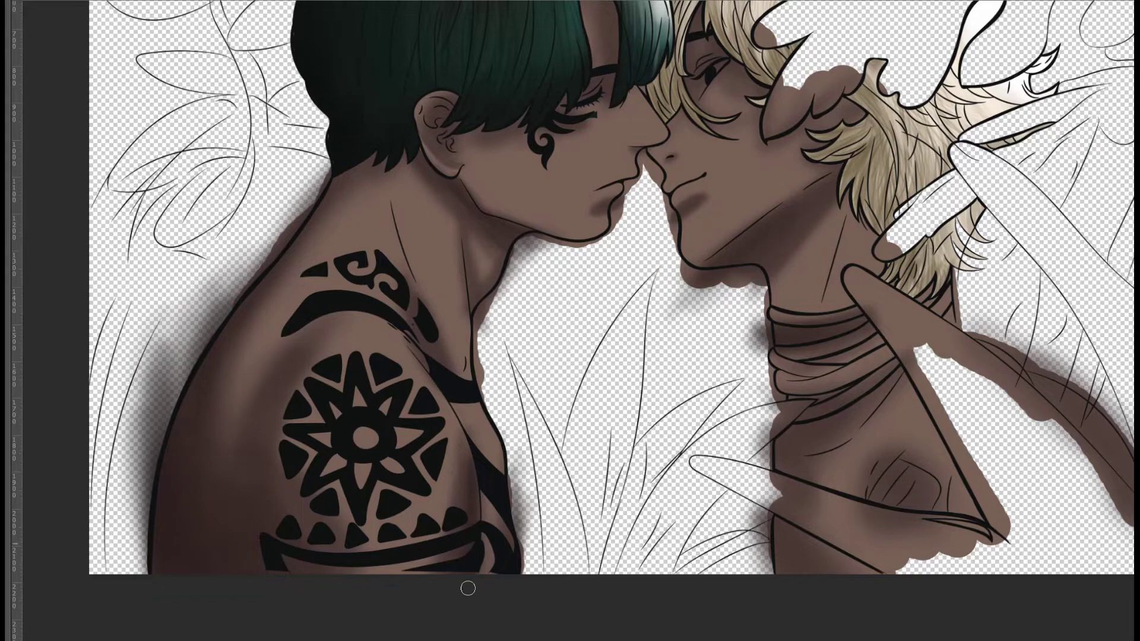
drag(147, 405, 210, 495)
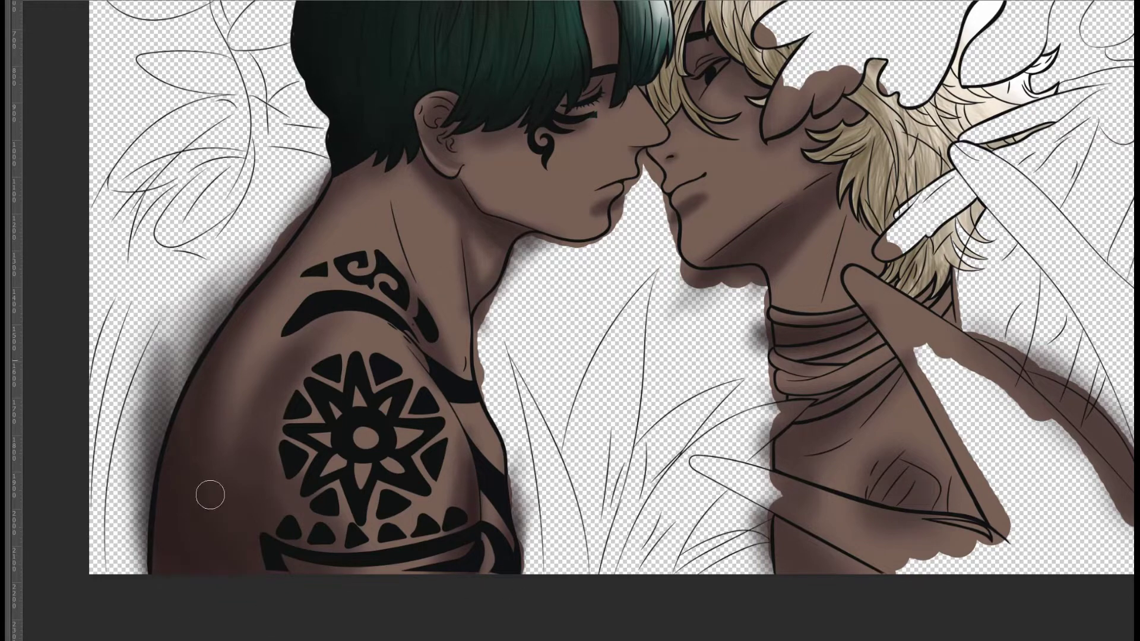
Shade the blond figure's neck, chest and brown arm band, and fill the blond hair's edge.
mouse_move(505, 285)
mouse_down()
mouse_move(318, 255)
mouse_move(320, 356)
mouse_up()
scroll(321, 356, right, 5)
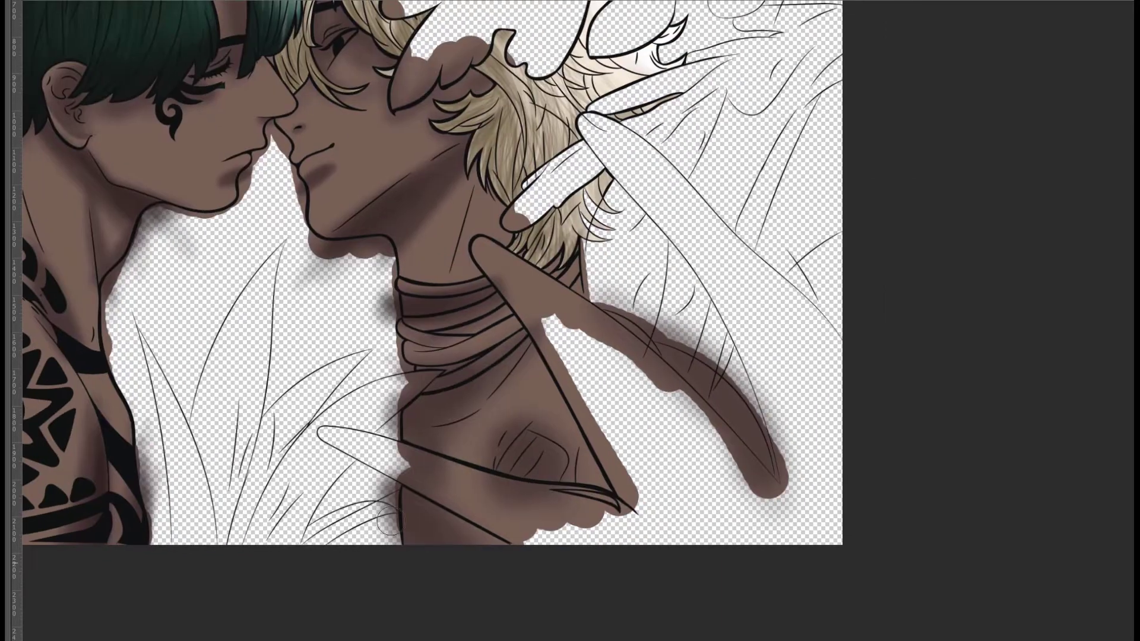
drag(398, 430, 403, 508)
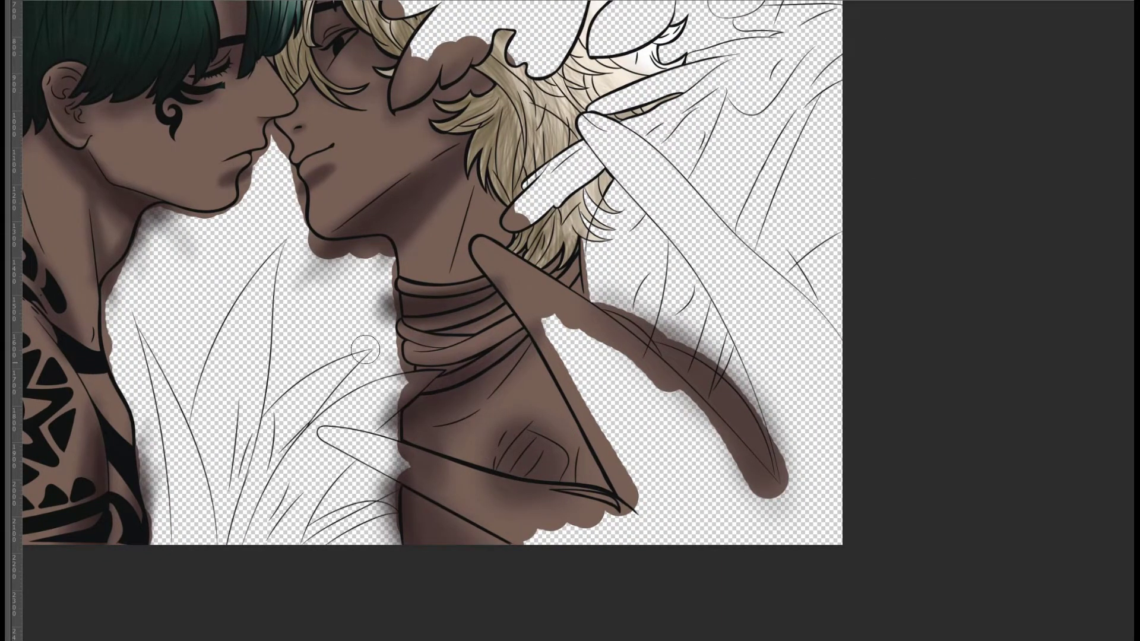
mouse_move(547, 464)
mouse_down()
mouse_move(522, 453)
mouse_move(516, 464)
mouse_move(547, 537)
mouse_up()
mouse_move(626, 337)
mouse_down()
mouse_move(758, 463)
mouse_move(678, 389)
mouse_up()
drag(620, 287, 653, 344)
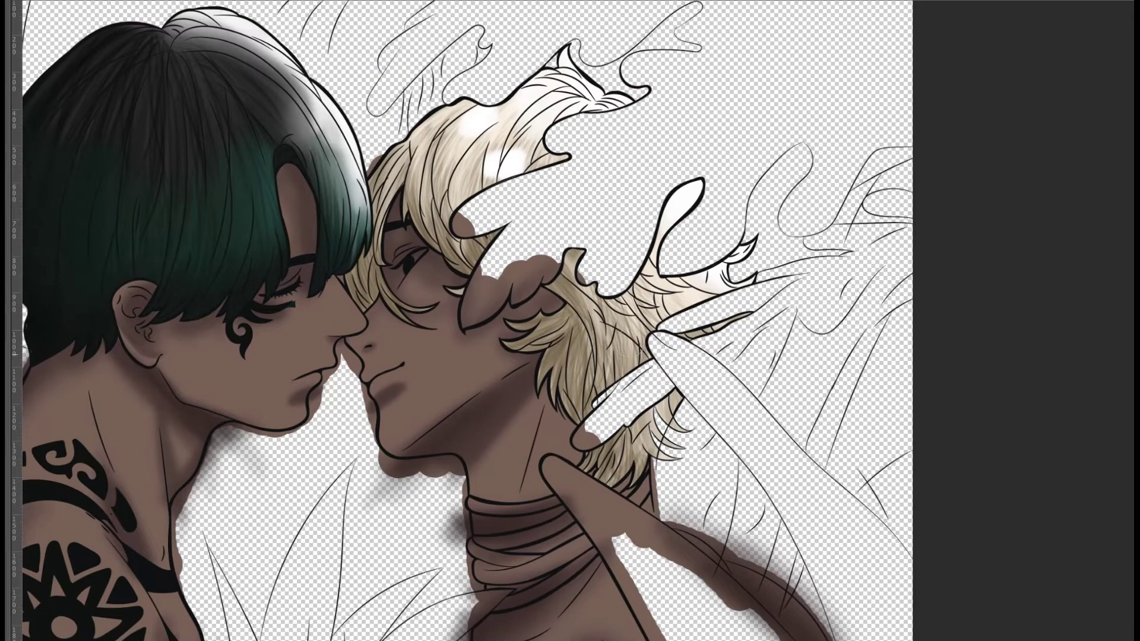
drag(576, 269, 559, 352)
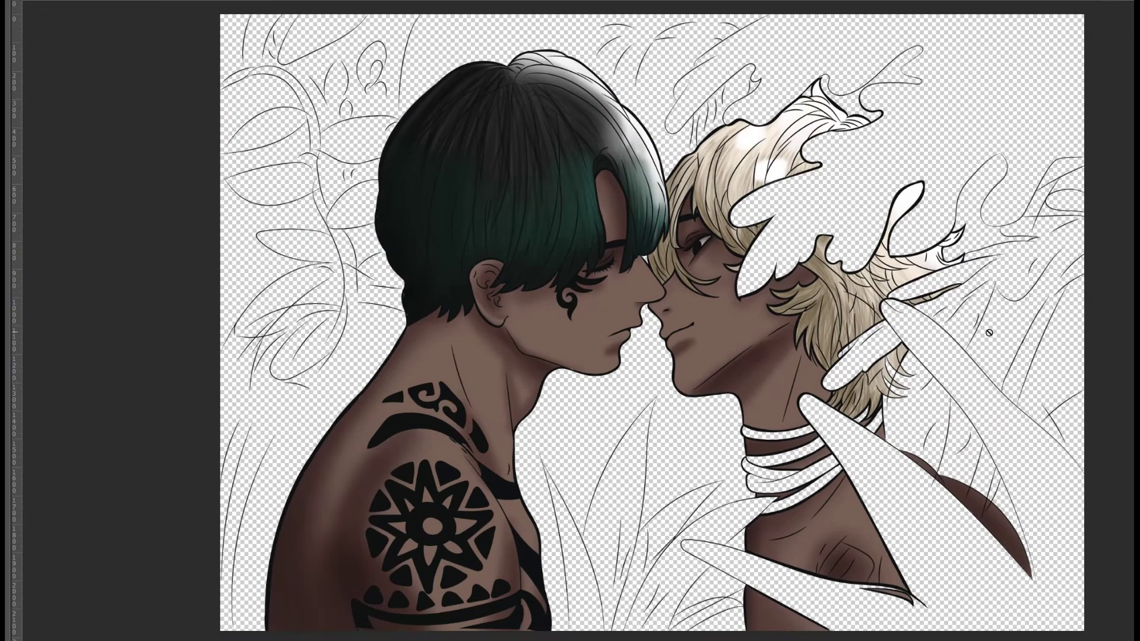
Brush dark red over the upper and lower neck bands and the strip under the hair.
mouse_move(772, 309)
mouse_down()
mouse_move(754, 368)
mouse_move(593, 475)
mouse_move(274, 513)
mouse_move(202, 451)
mouse_move(368, 430)
mouse_up()
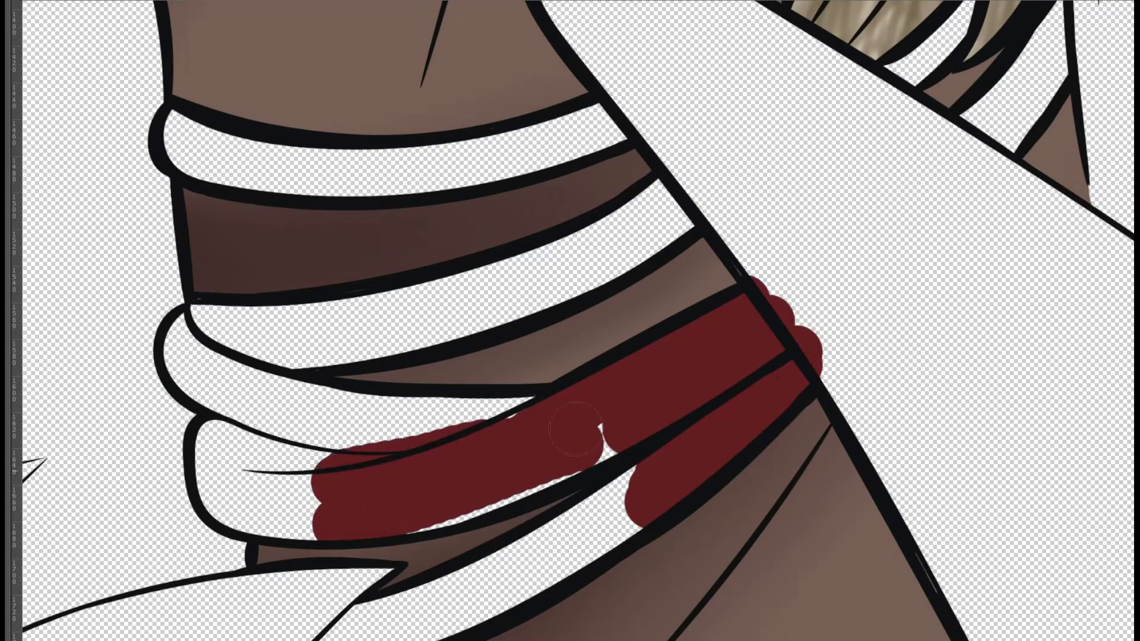
mouse_move(249, 403)
mouse_down()
mouse_move(190, 320)
mouse_move(534, 275)
mouse_move(465, 407)
mouse_move(487, 410)
mouse_up()
mouse_move(189, 112)
mouse_down()
mouse_move(245, 149)
mouse_move(425, 168)
mouse_move(595, 142)
mouse_up()
scroll(595, 143, down, 5)
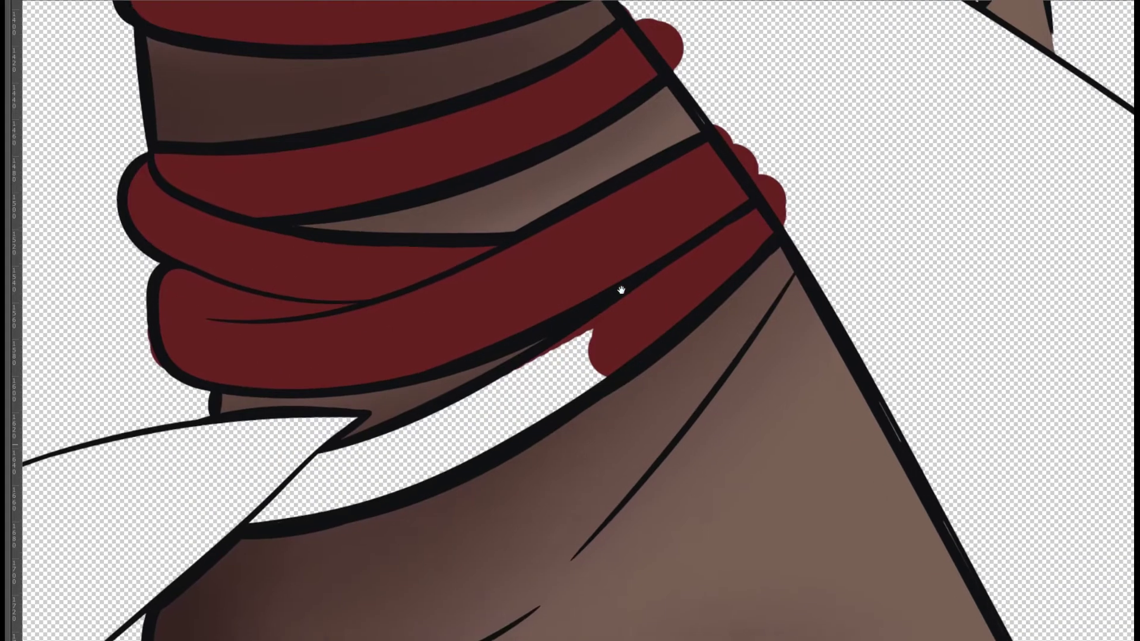
mouse_move(558, 362)
mouse_down()
mouse_move(433, 420)
mouse_move(279, 522)
mouse_up()
scroll(280, 522, up, 8)
scroll(280, 522, right, 4)
drag(683, 273, 795, 173)
mouse_move(843, 309)
mouse_down()
mouse_move(854, 211)
mouse_move(772, 285)
mouse_up()
scroll(772, 284, down, 2)
mouse_move(831, 178)
mouse_down()
mouse_move(771, 273)
mouse_move(825, 210)
mouse_up()
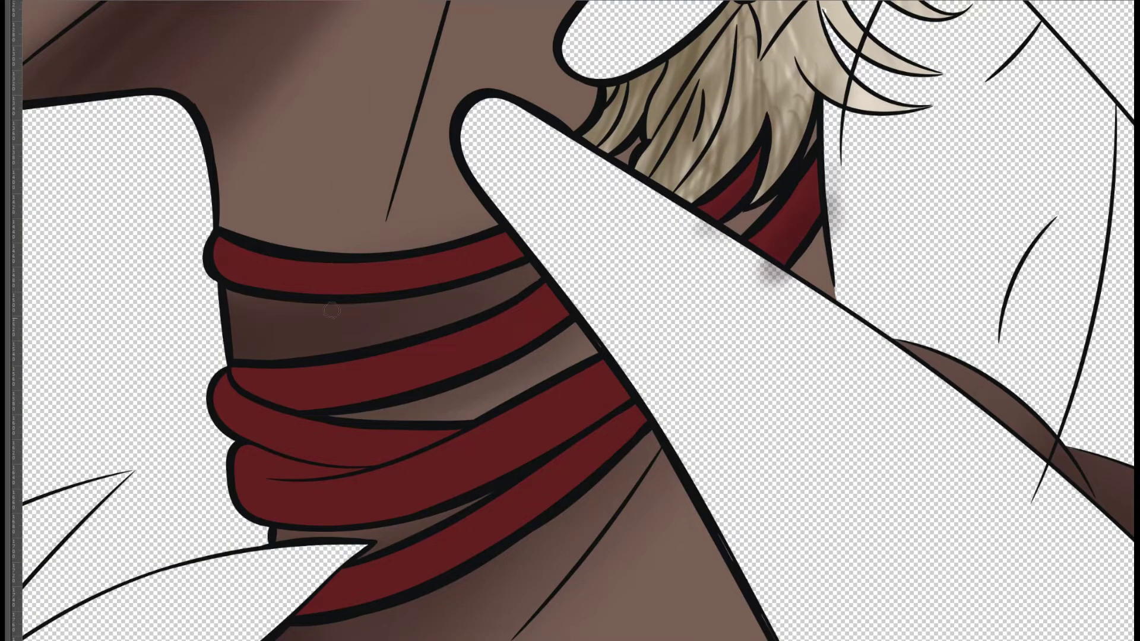
Add soft shadows at the red bands' ends, beside the arm outline, and along the white shape.
drag(535, 249, 558, 256)
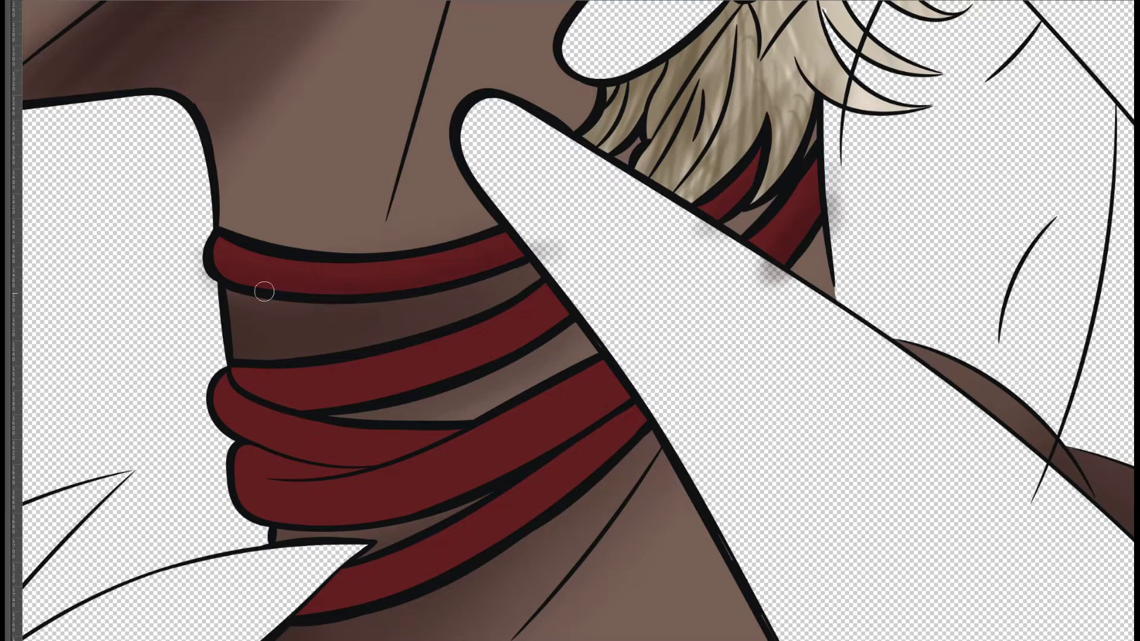
drag(197, 260, 200, 272)
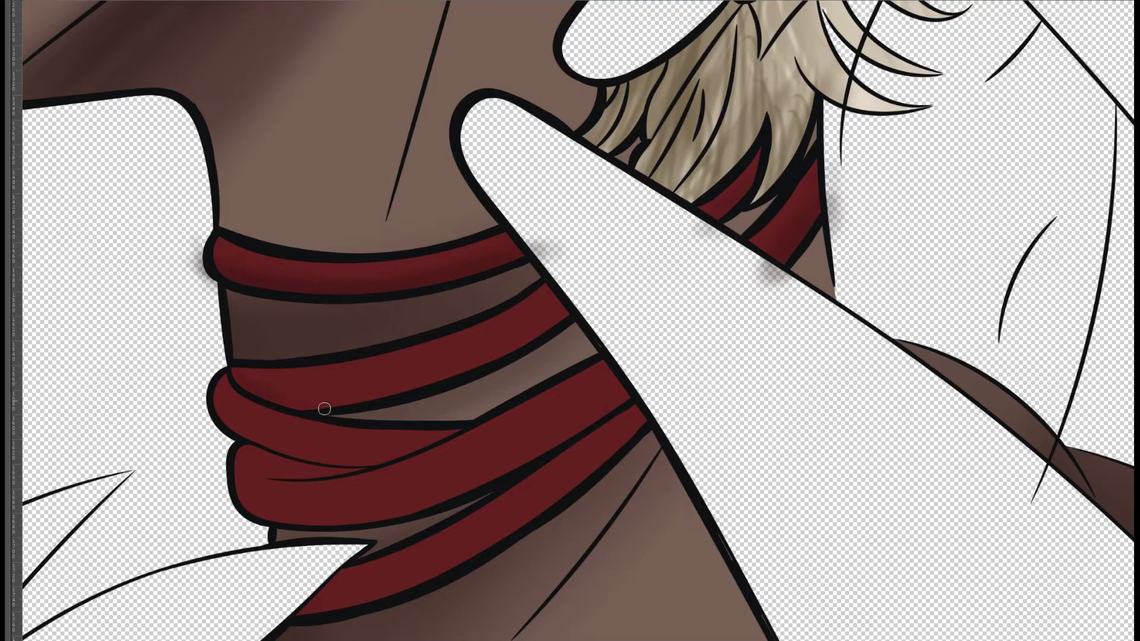
drag(567, 291, 576, 299)
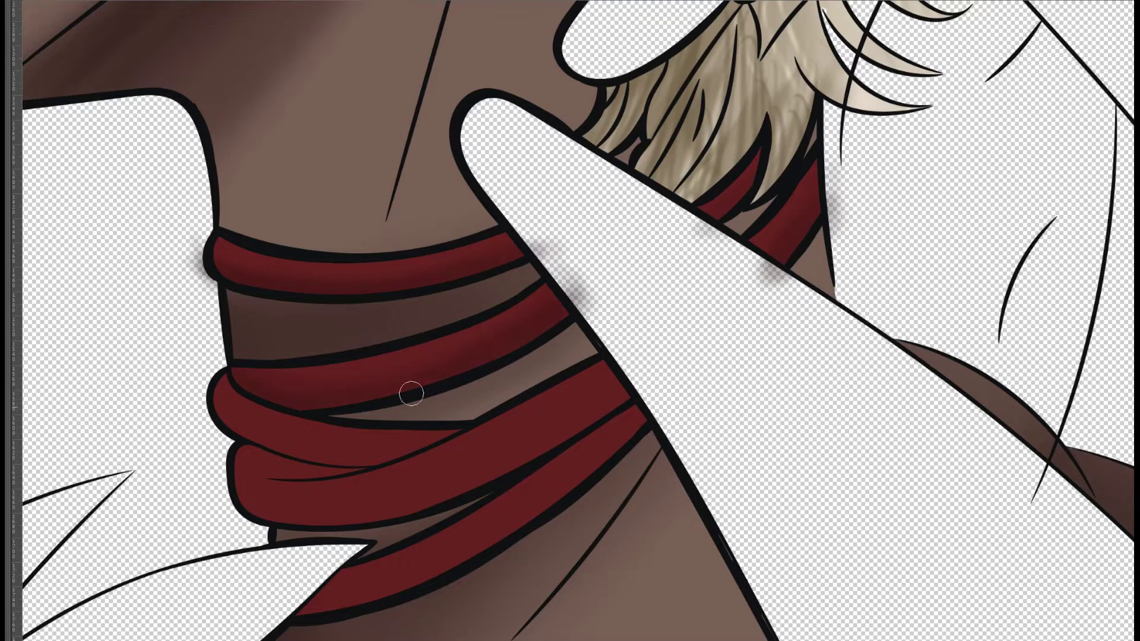
mouse_move(215, 412)
mouse_down()
mouse_move(198, 369)
mouse_move(208, 419)
mouse_up()
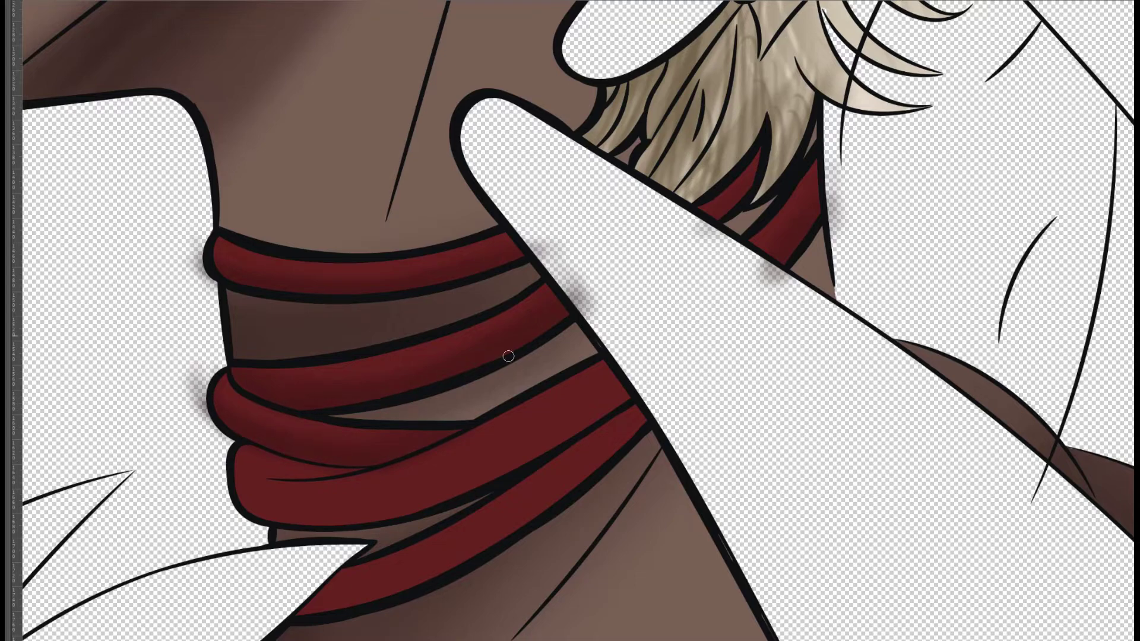
drag(296, 470, 243, 478)
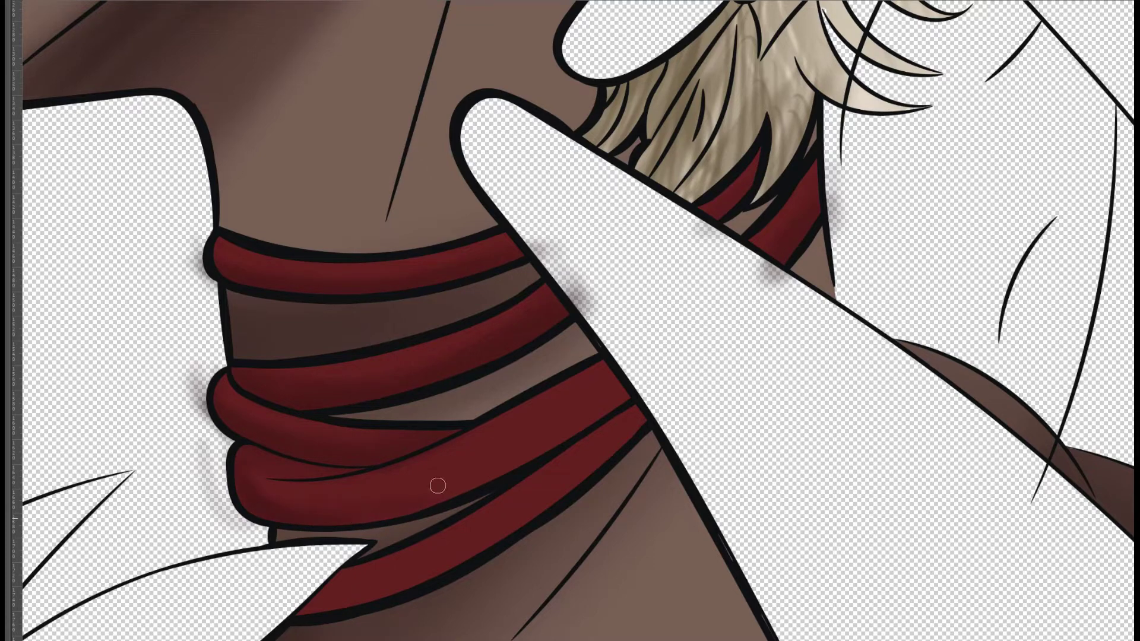
drag(647, 356, 597, 406)
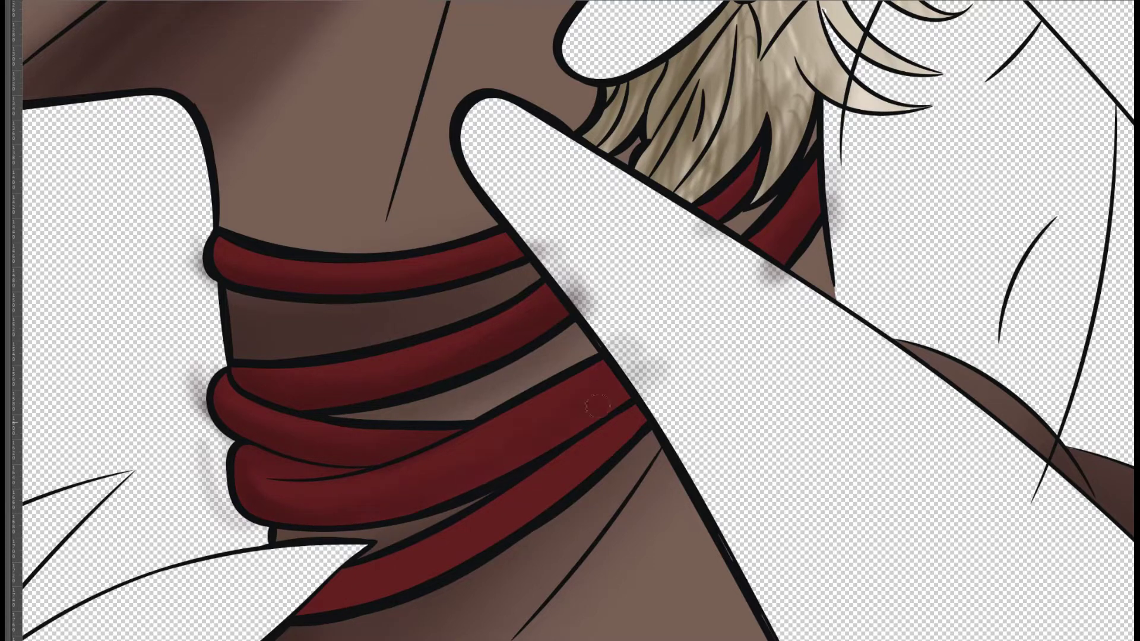
drag(657, 378, 609, 398)
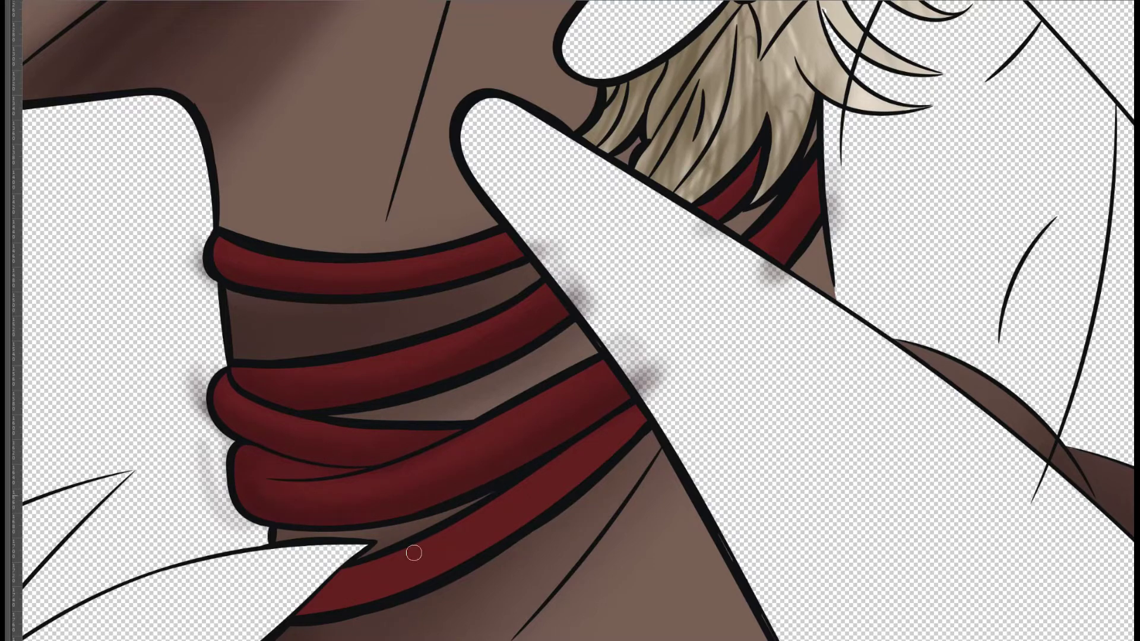
drag(301, 590, 364, 590)
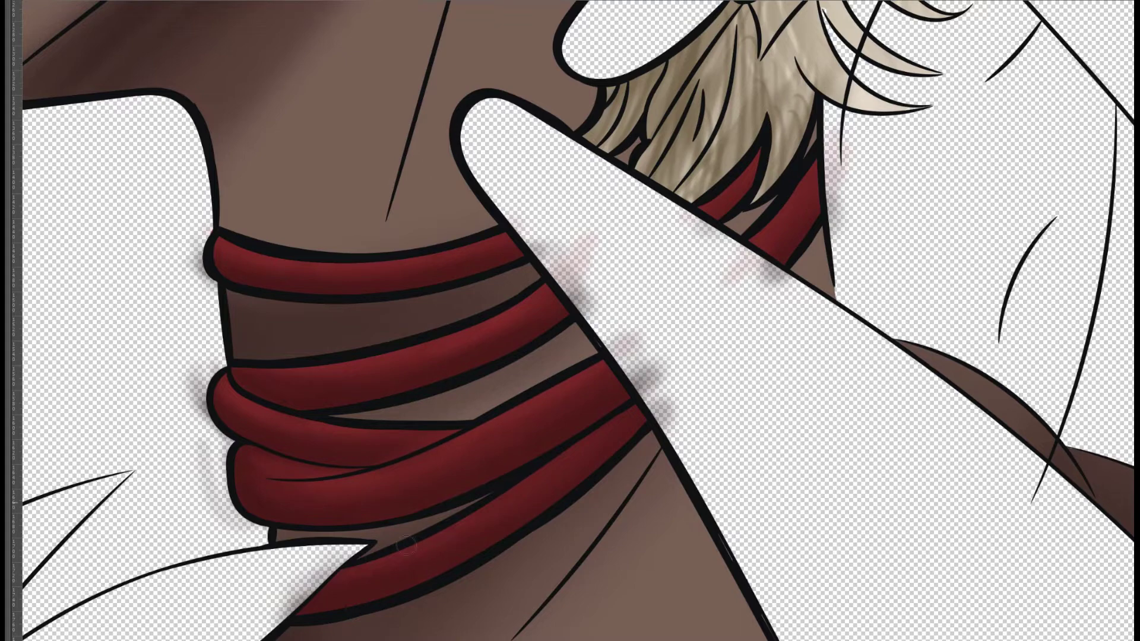
Paint highlights along the upper edges of the top, second, third and lowest red bands.
drag(391, 255, 457, 253)
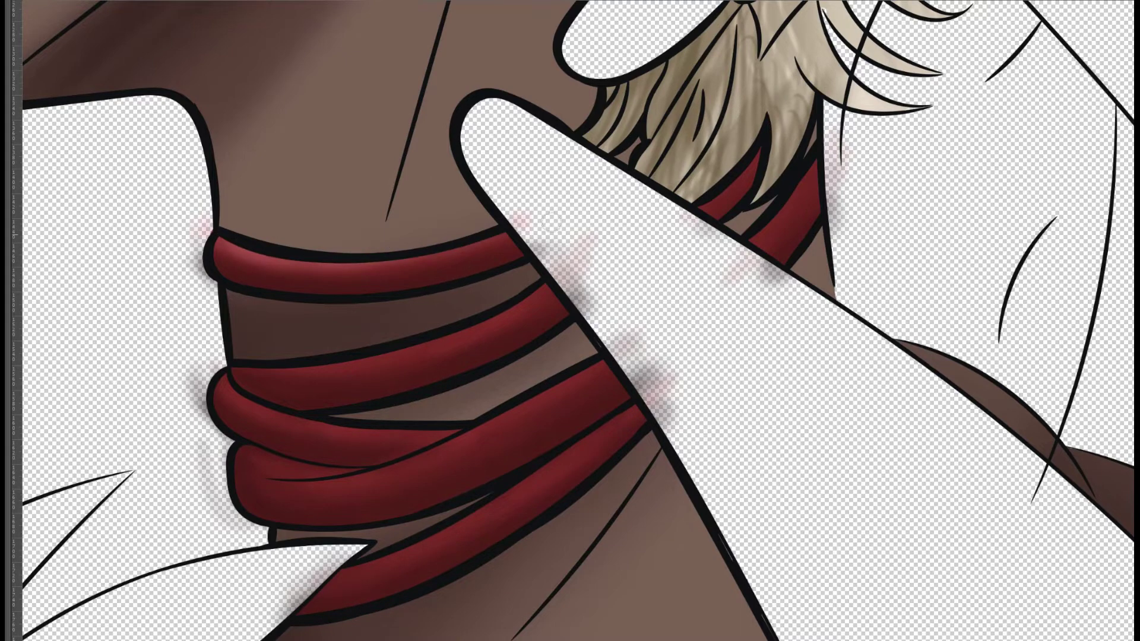
drag(255, 377, 509, 313)
drag(312, 415, 445, 422)
mouse_move(285, 478)
mouse_down()
mouse_move(438, 453)
mouse_move(605, 365)
mouse_up()
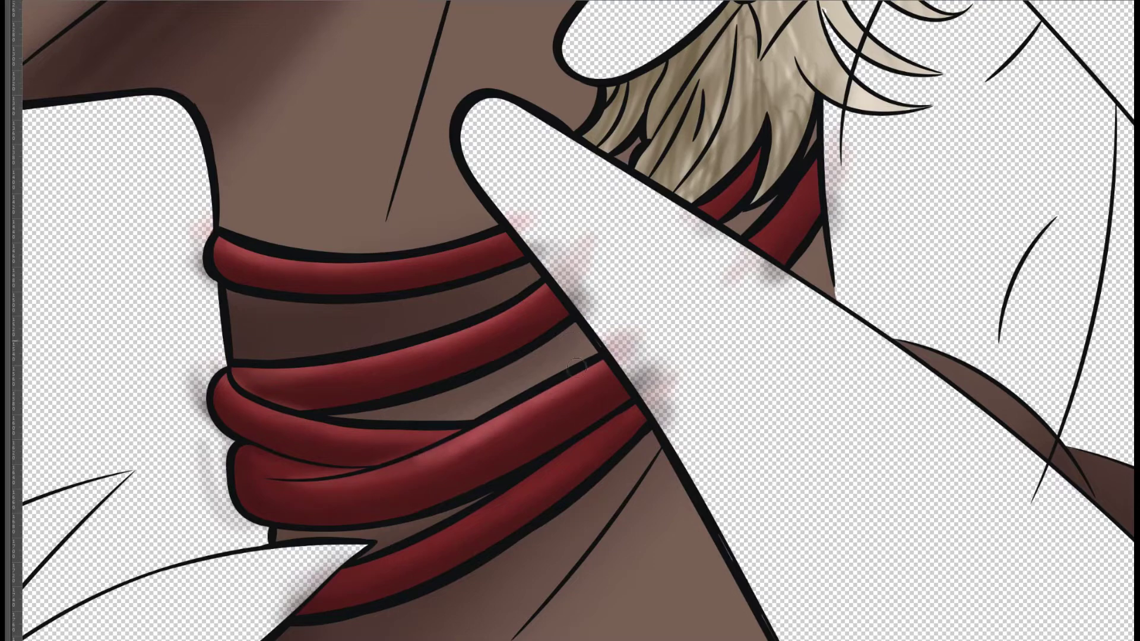
drag(518, 309, 335, 358)
drag(379, 258, 499, 240)
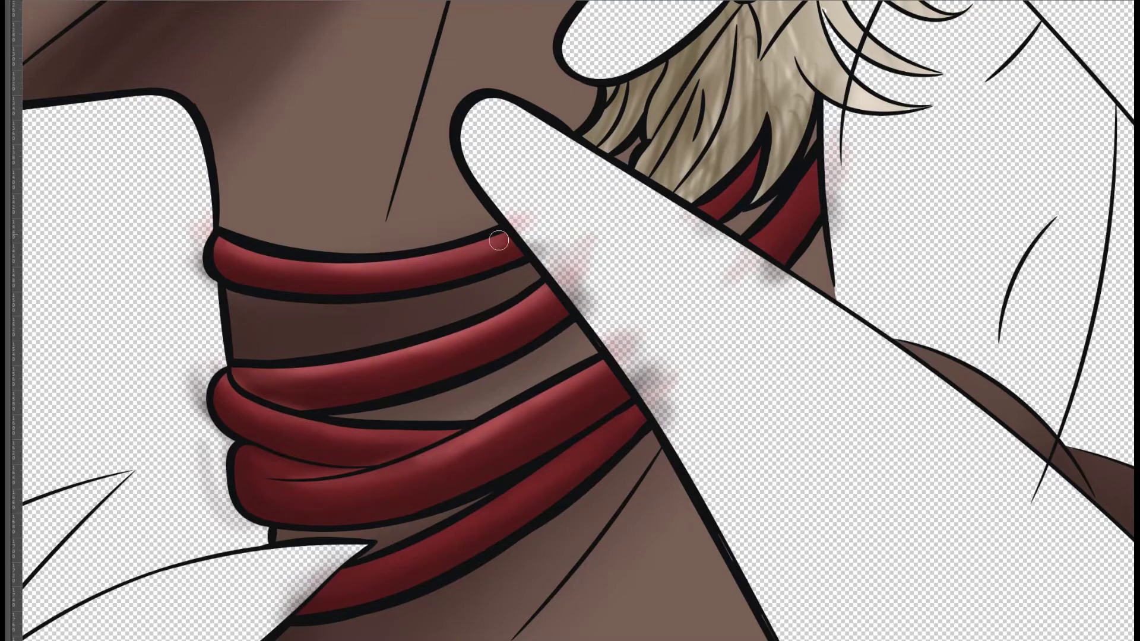
drag(403, 563, 633, 415)
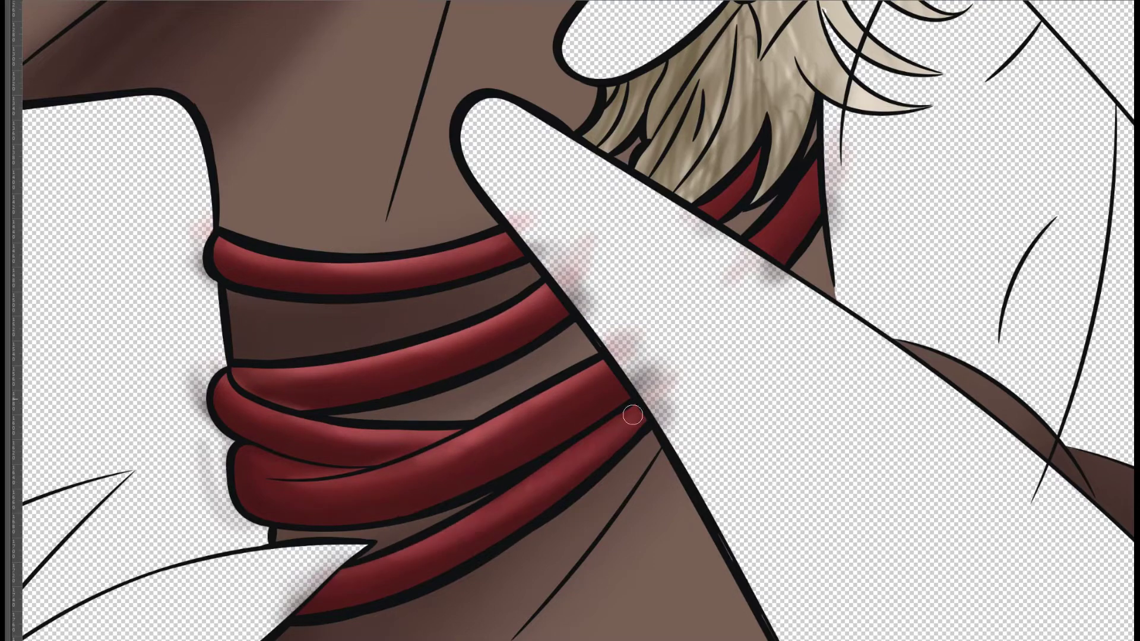
mouse_move(764, 244)
mouse_down()
mouse_move(843, 140)
mouse_move(498, 234)
mouse_up()
Brighten the top and middle red bands and highlight the band below the black line.
scroll(299, 294, up, 3)
drag(380, 231, 677, 190)
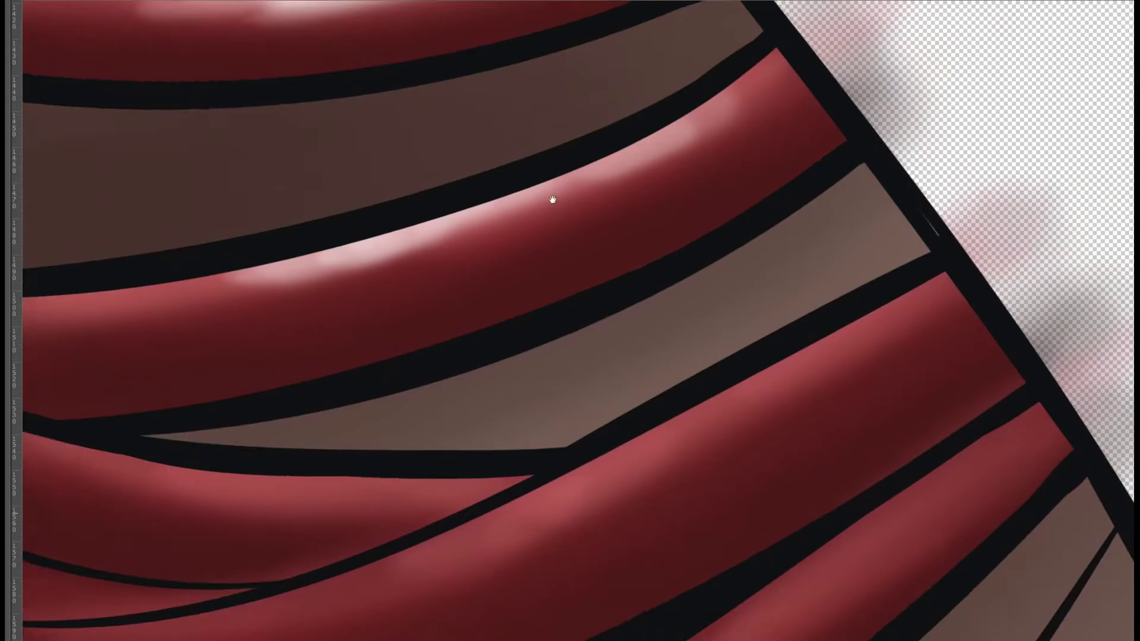
scroll(552, 196, down, 5)
drag(332, 309, 700, 178)
scroll(653, 281, down, 5)
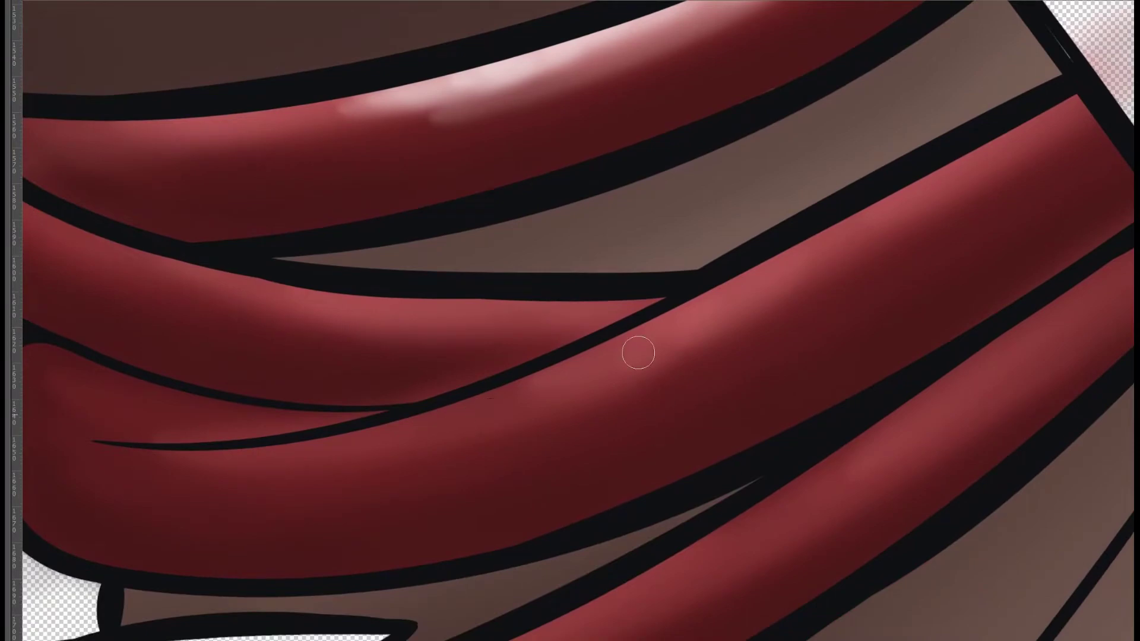
drag(415, 439, 914, 202)
drag(763, 262, 1021, 131)
mouse_move(389, 438)
mouse_down()
mouse_move(773, 265)
mouse_move(875, 193)
mouse_up()
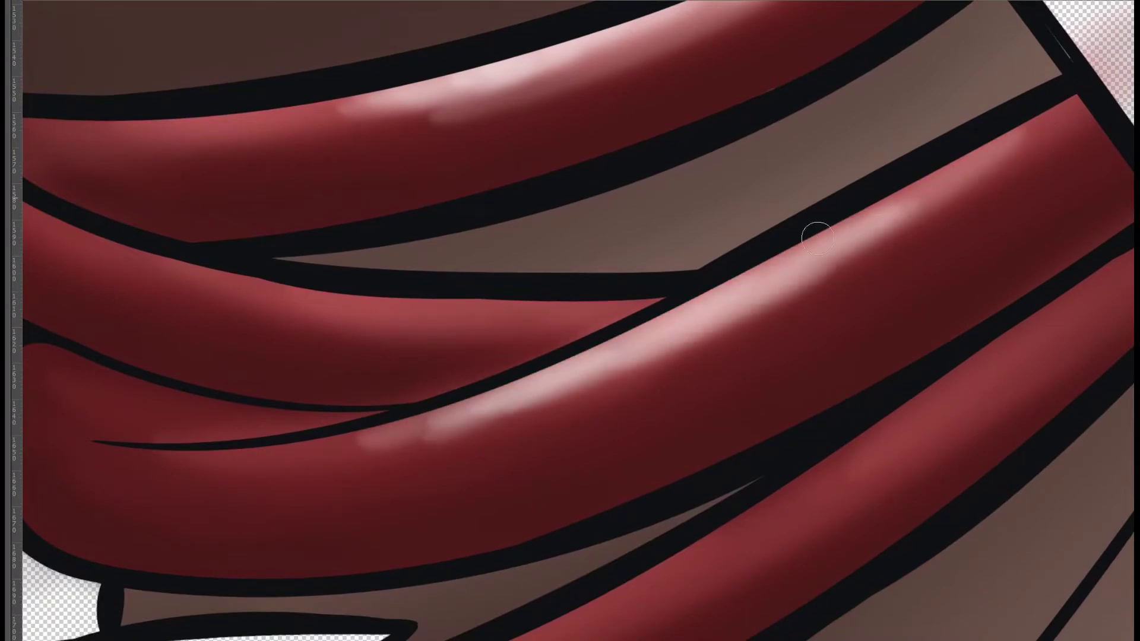
drag(962, 169, 507, 361)
drag(320, 285, 493, 300)
drag(364, 275, 659, 297)
drag(288, 277, 593, 295)
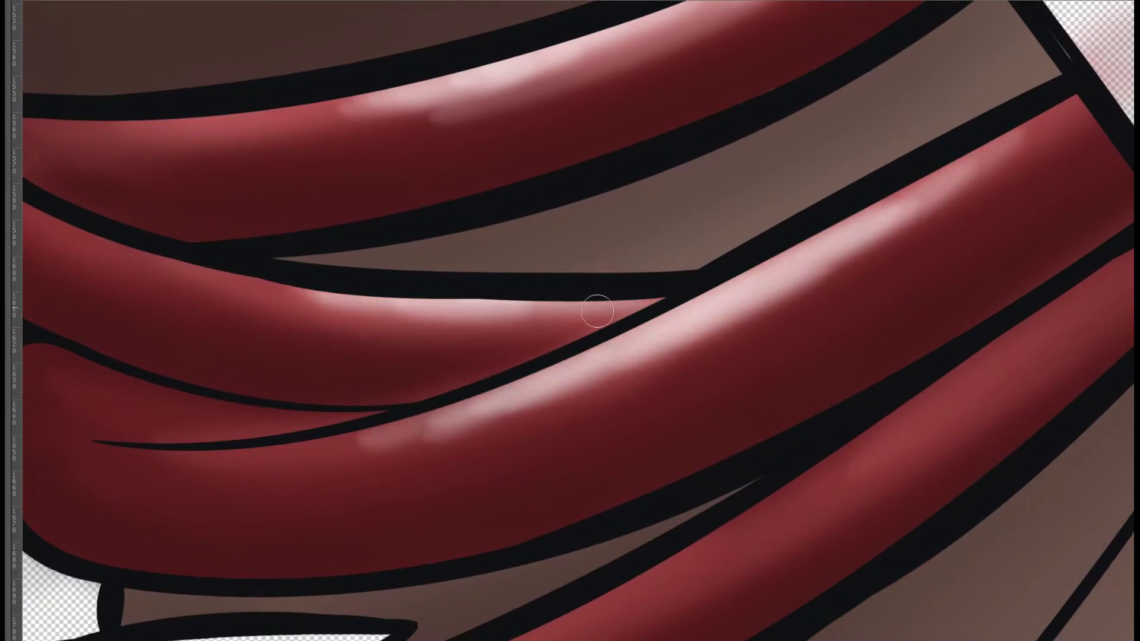
drag(439, 303, 720, 302)
drag(600, 309, 735, 294)
Add pink highlights along the lower red band's full length.
scroll(803, 443, down, 6)
mouse_move(556, 226)
mouse_down()
mouse_move(309, 386)
mouse_move(635, 225)
mouse_up()
drag(368, 362, 700, 137)
drag(552, 261, 831, 50)
drag(641, 204, 421, 347)
drag(329, 394, 618, 199)
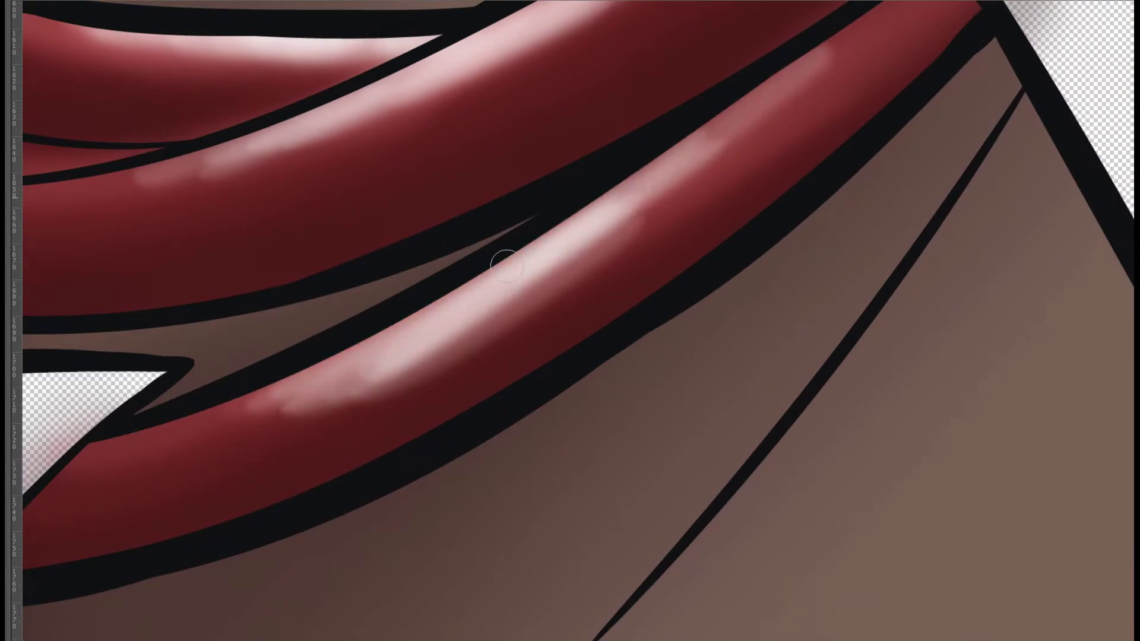
drag(380, 368, 789, 68)
drag(591, 240, 843, 60)
scroll(468, 382, up, 3)
Fit the view, then paint the fronds over the blond hair and the sleeve leaf dark green.
key(ctrl+0)
mouse_move(772, 225)
mouse_down()
mouse_move(890, 128)
mouse_move(671, 273)
mouse_move(1015, 124)
mouse_up()
drag(896, 292, 567, 268)
drag(653, 166, 434, 356)
mouse_move(440, 457)
mouse_down()
mouse_move(629, 297)
mouse_move(665, 406)
mouse_move(796, 279)
mouse_move(879, 122)
mouse_move(591, 326)
mouse_up()
drag(698, 437, 586, 187)
mouse_move(523, 223)
mouse_down()
mouse_move(593, 285)
mouse_move(760, 570)
mouse_up()
mouse_move(589, 435)
mouse_down()
mouse_move(559, 228)
mouse_move(599, 309)
mouse_move(641, 465)
mouse_move(416, 416)
mouse_move(303, 371)
mouse_up()
scroll(303, 371, up, 5)
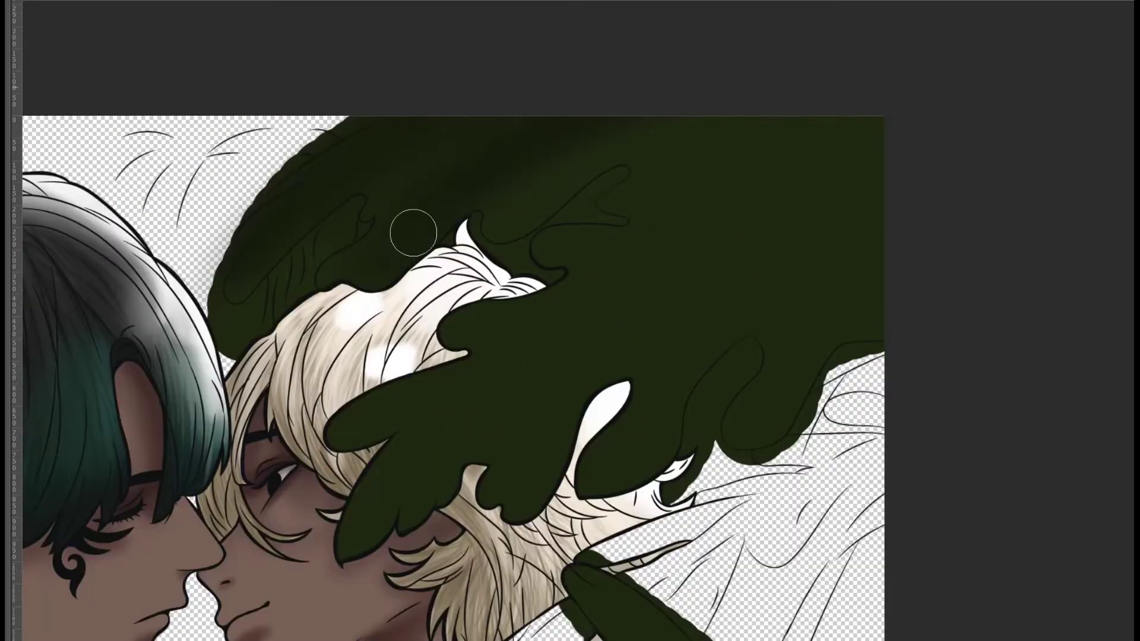
With a larger soft brush, dab dark paint on the green sleeve and shadow the leaf's outer edges.
key(bracketright)
key(bracketright)
key(bracketright)
click(585, 350)
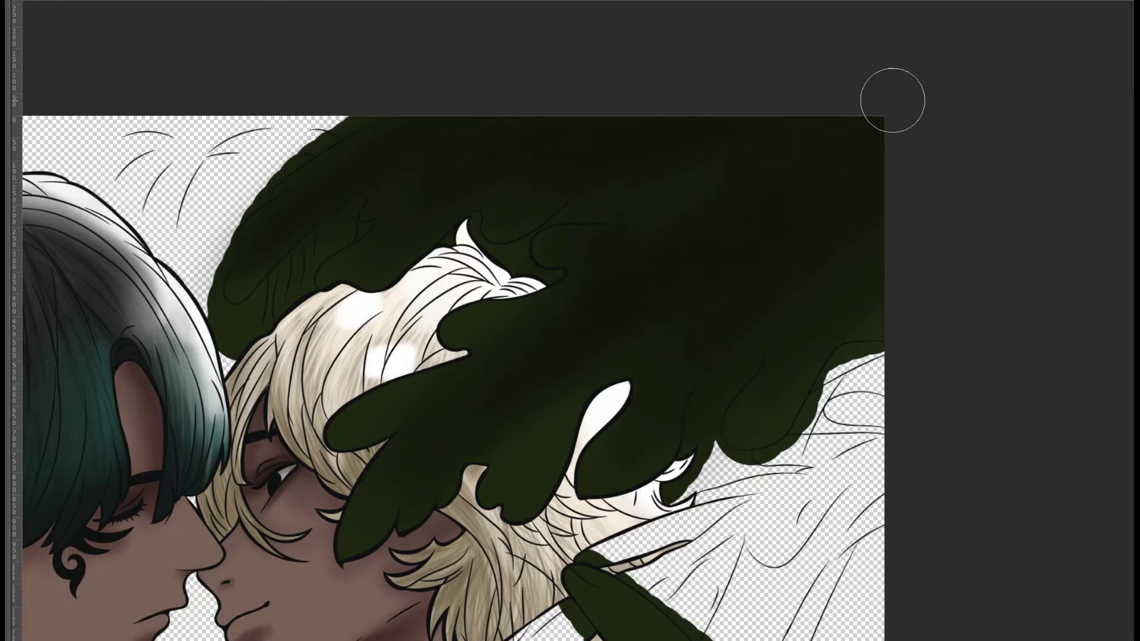
scroll(677, 286, down, 10)
drag(852, 274, 848, 205)
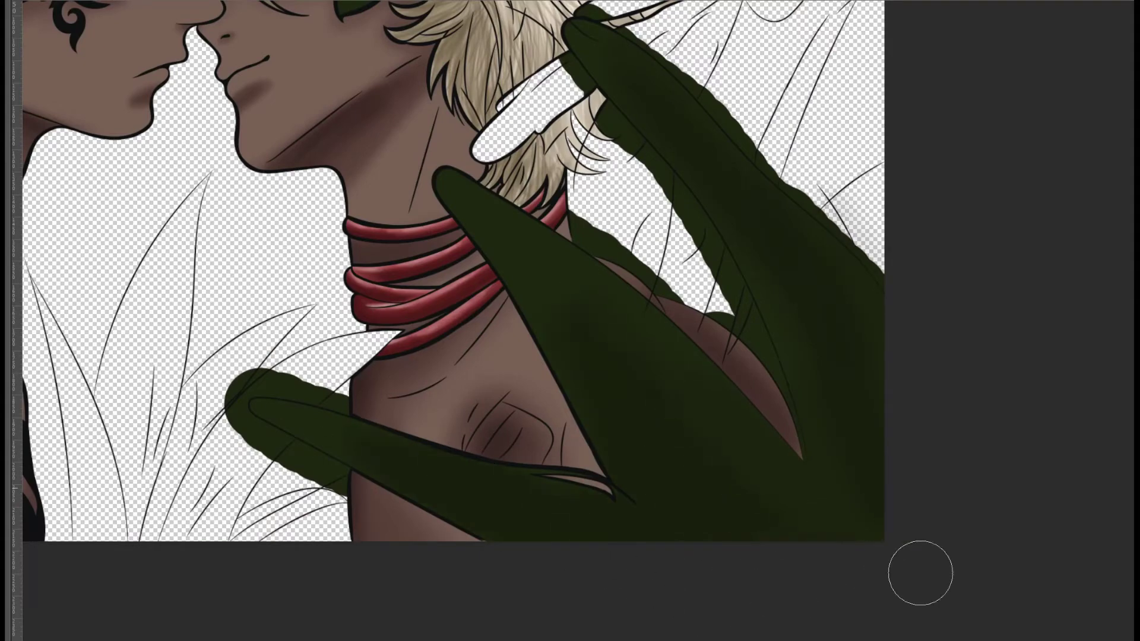
drag(775, 162, 761, 140)
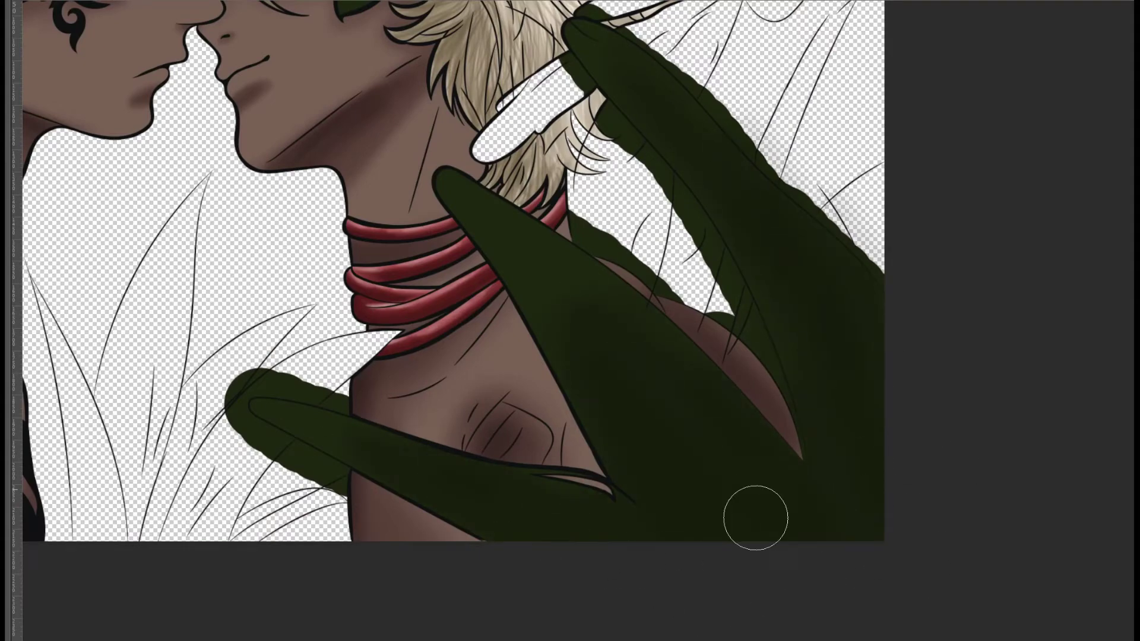
Shadow the leaf's lower and left edges and brush dark teal into the background behind.
click(642, 179)
drag(336, 463, 341, 501)
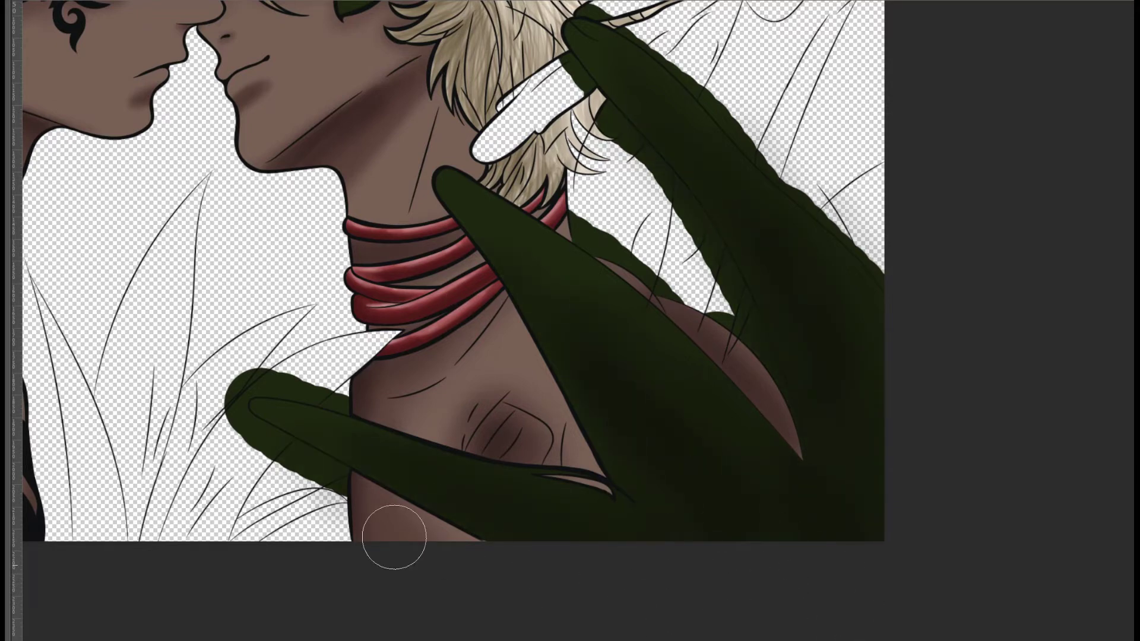
mouse_move(624, 160)
mouse_down()
mouse_move(720, 234)
mouse_move(733, 309)
mouse_up()
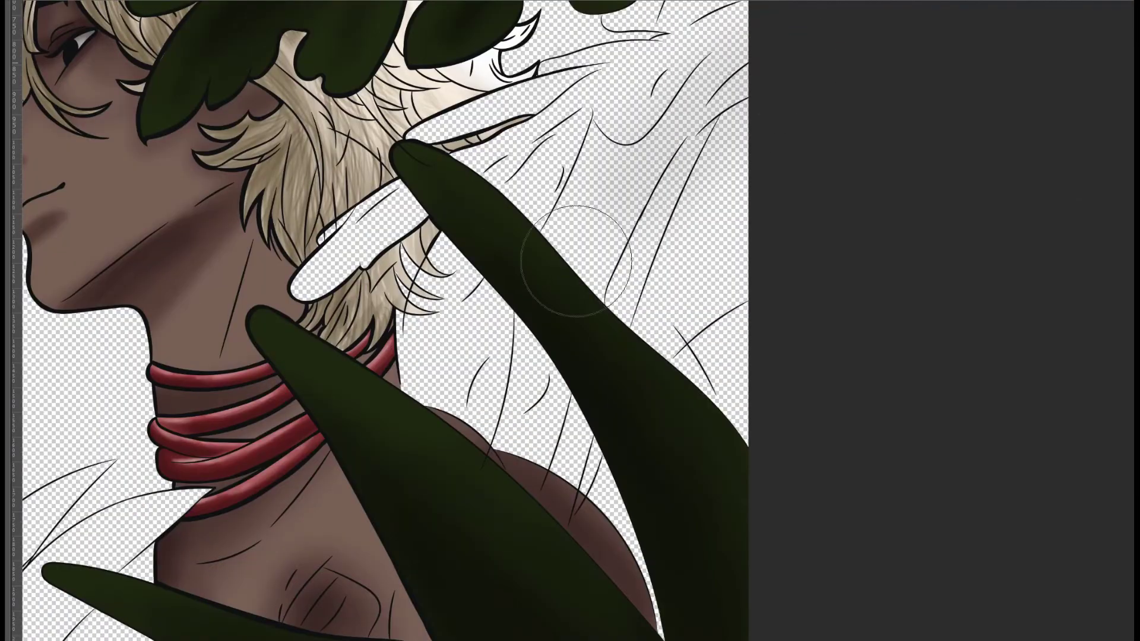
mouse_move(546, 237)
mouse_down()
mouse_move(636, 152)
mouse_move(738, 279)
mouse_move(692, 306)
mouse_up()
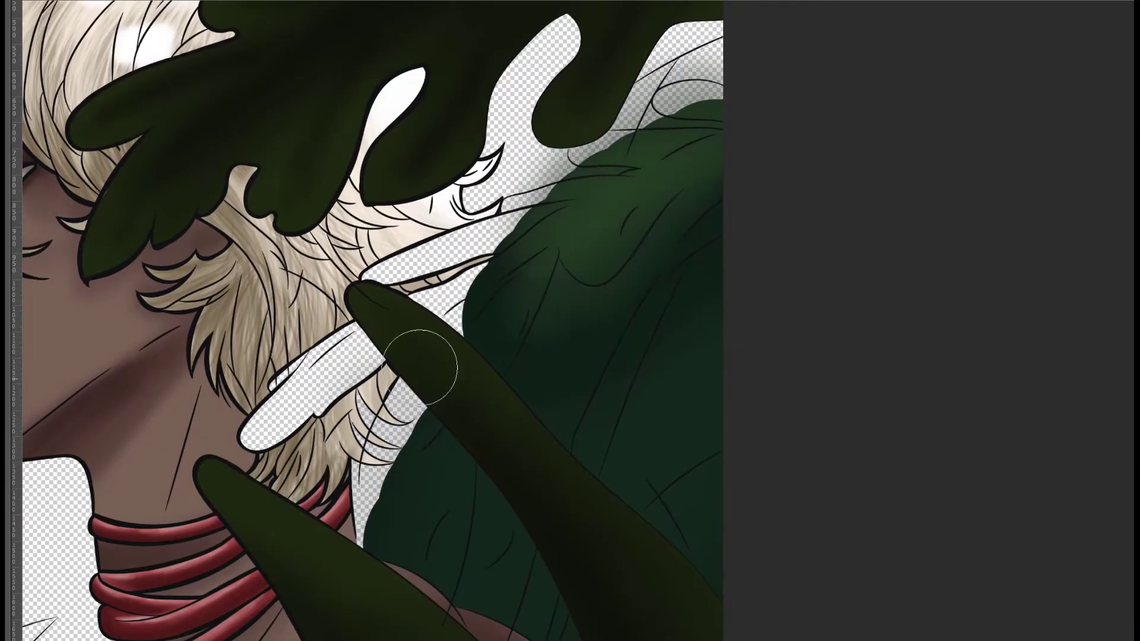
Paint green over the gaps between the leaves around the fingers.
drag(419, 368, 498, 178)
drag(279, 416, 392, 250)
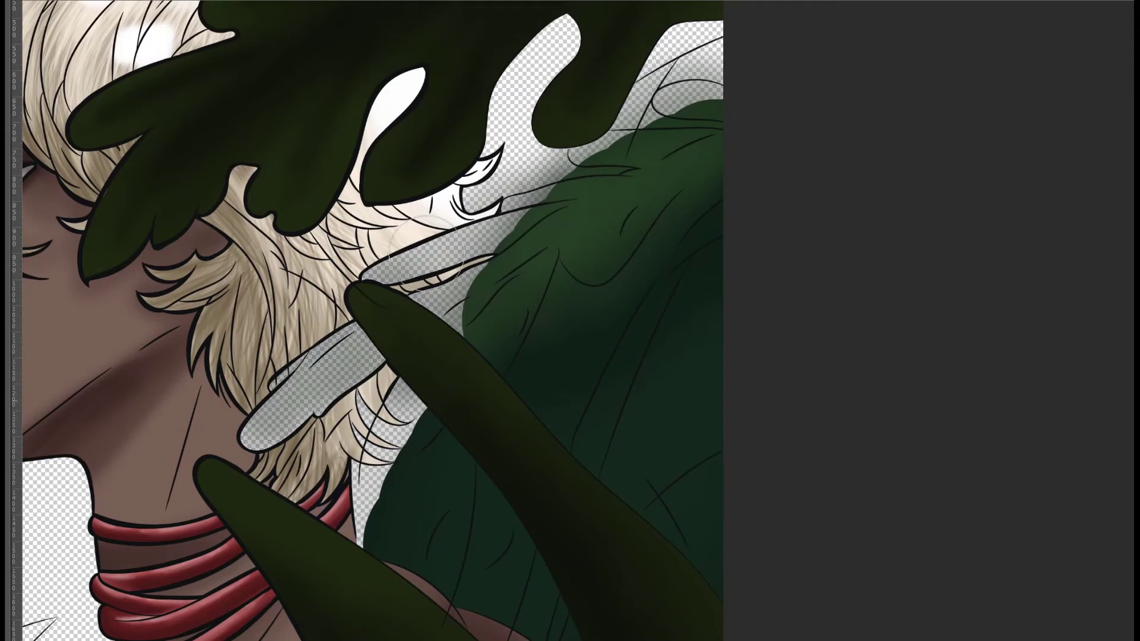
drag(475, 207, 594, 89)
drag(526, 179, 542, 225)
mouse_move(593, 225)
mouse_down()
mouse_move(509, 102)
mouse_move(496, 127)
mouse_move(764, 101)
mouse_move(291, 475)
mouse_move(299, 377)
mouse_up()
Fill the fingers and the gap beside the hair with solid dark green.
drag(345, 504, 491, 262)
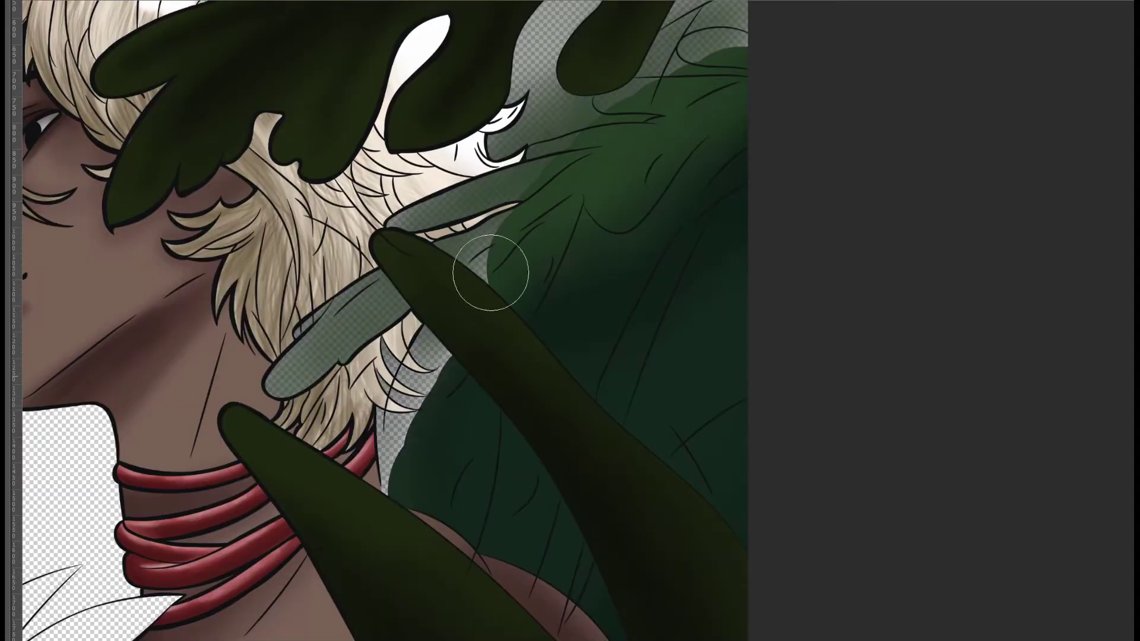
drag(416, 475, 469, 259)
mouse_move(416, 416)
mouse_down()
mouse_move(460, 230)
mouse_move(470, 290)
mouse_up()
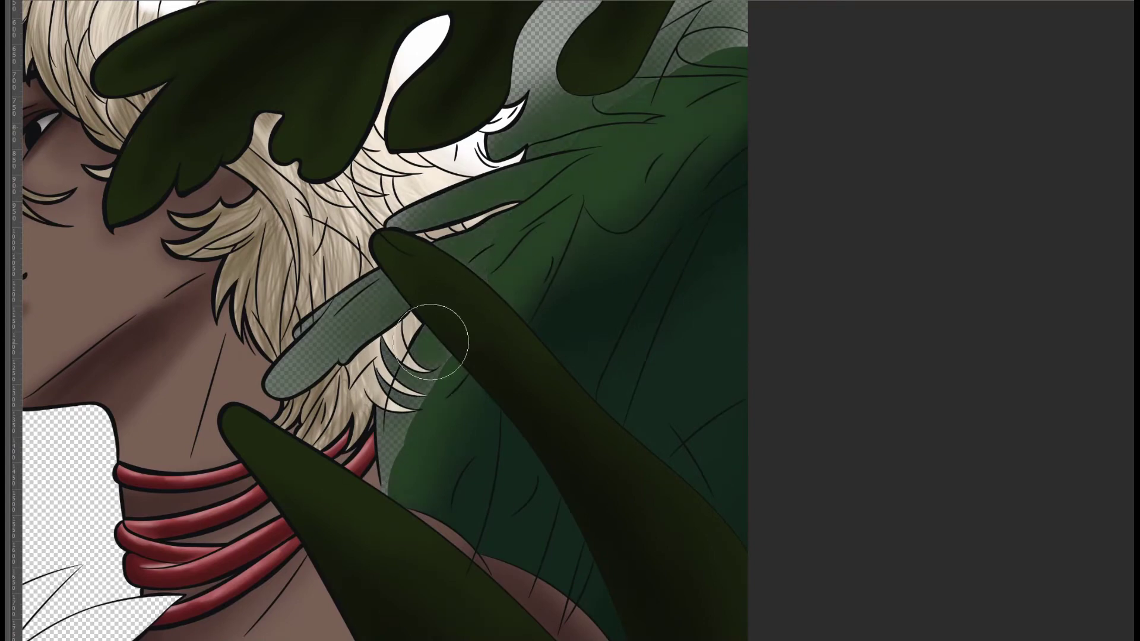
drag(431, 342, 374, 456)
drag(342, 351, 455, 276)
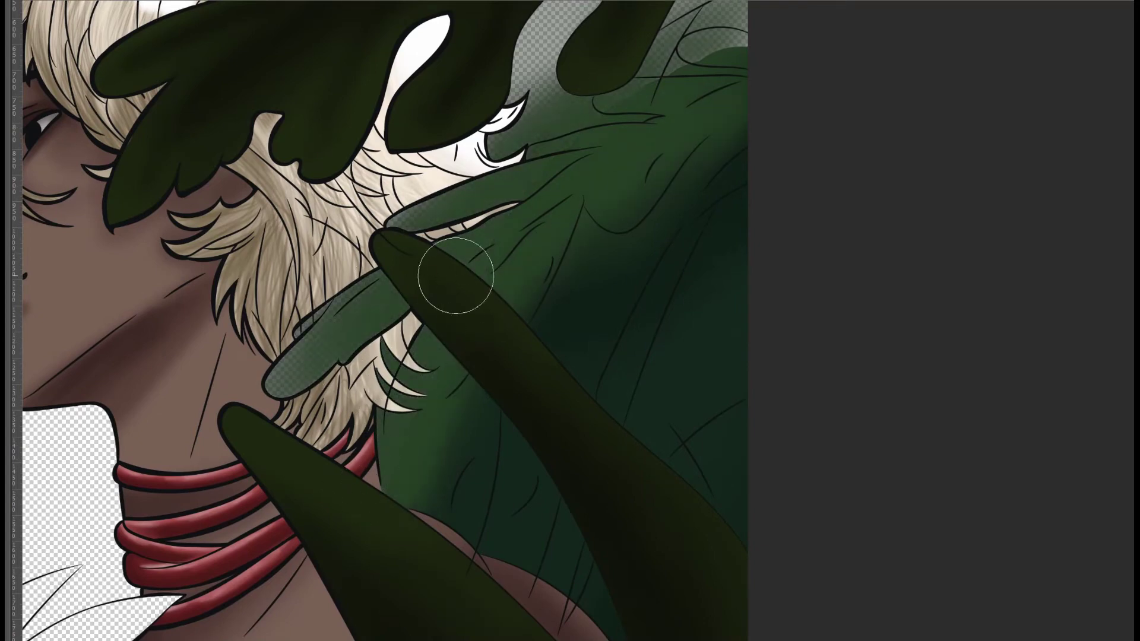
Darken the remaining gaps near the top-right leaf edge.
drag(652, 70, 593, 252)
drag(674, 247, 687, 216)
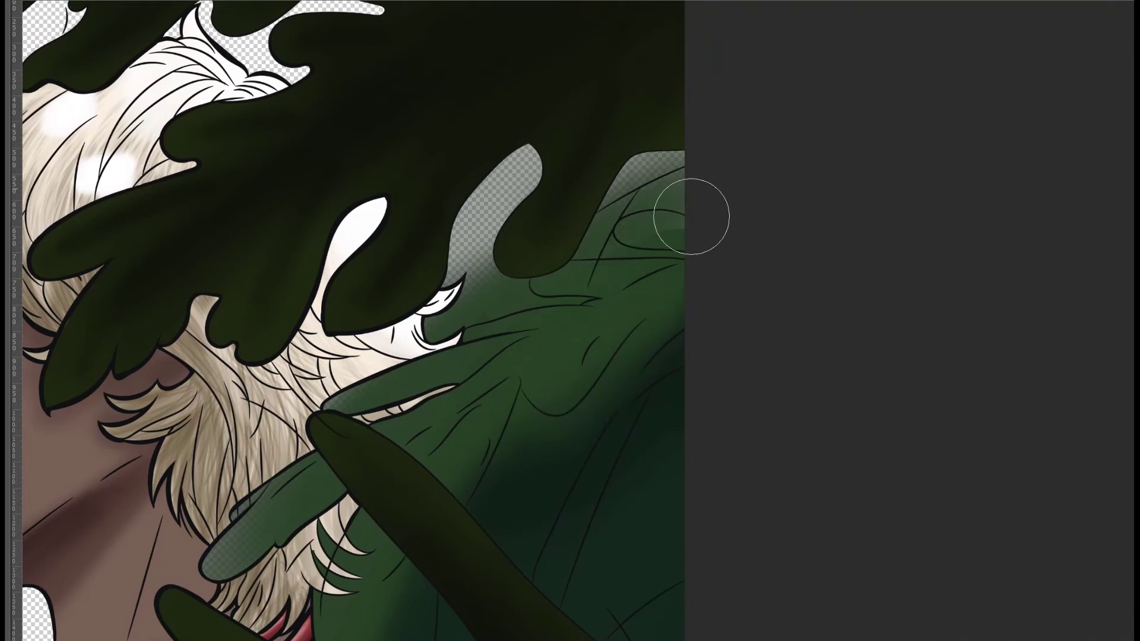
drag(720, 145, 587, 231)
mouse_move(314, 435)
mouse_down()
mouse_move(314, 198)
mouse_move(209, 400)
mouse_up()
Airbrush lighter green shading across the hand and the arm crease.
drag(354, 290, 675, 132)
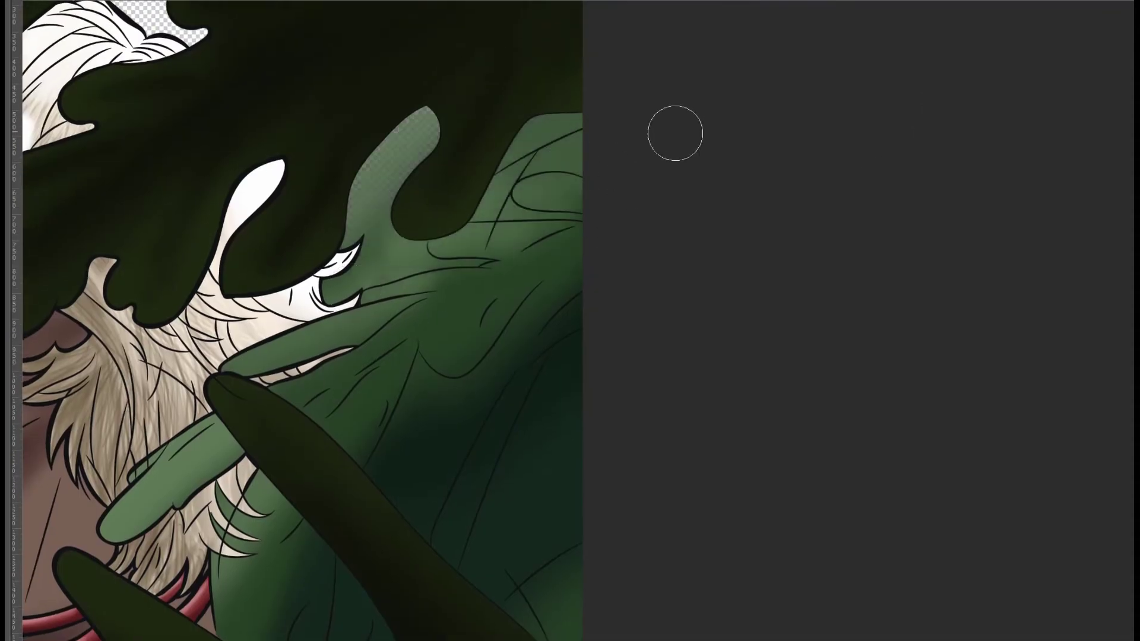
mouse_move(389, 400)
mouse_down()
mouse_move(359, 420)
mouse_move(377, 387)
mouse_move(542, 304)
mouse_up()
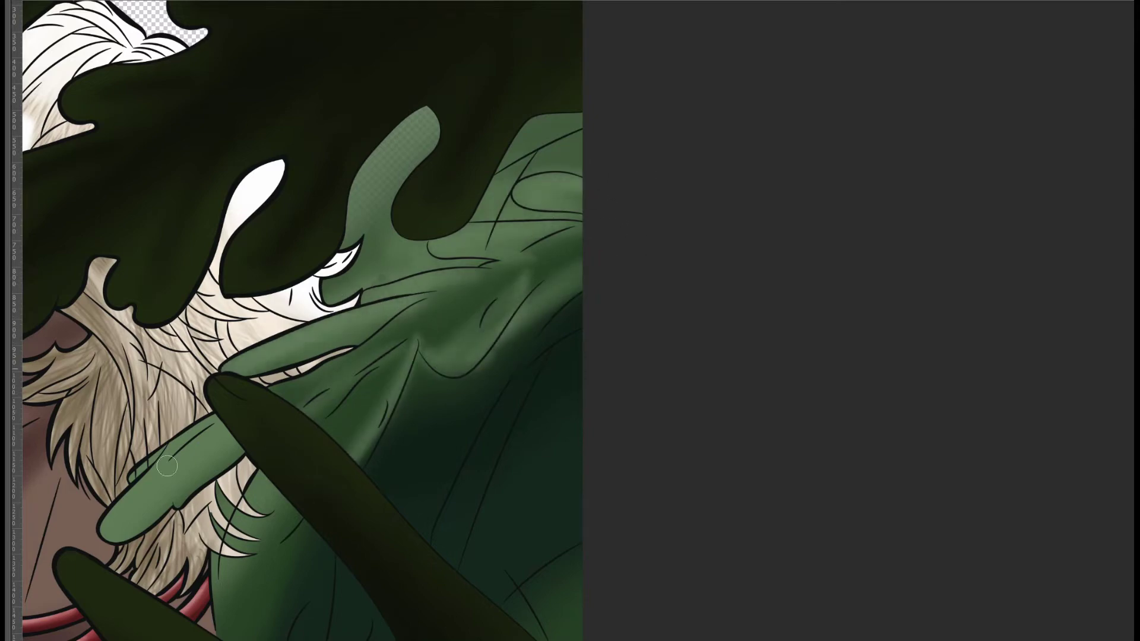
scroll(636, 483, down, 3)
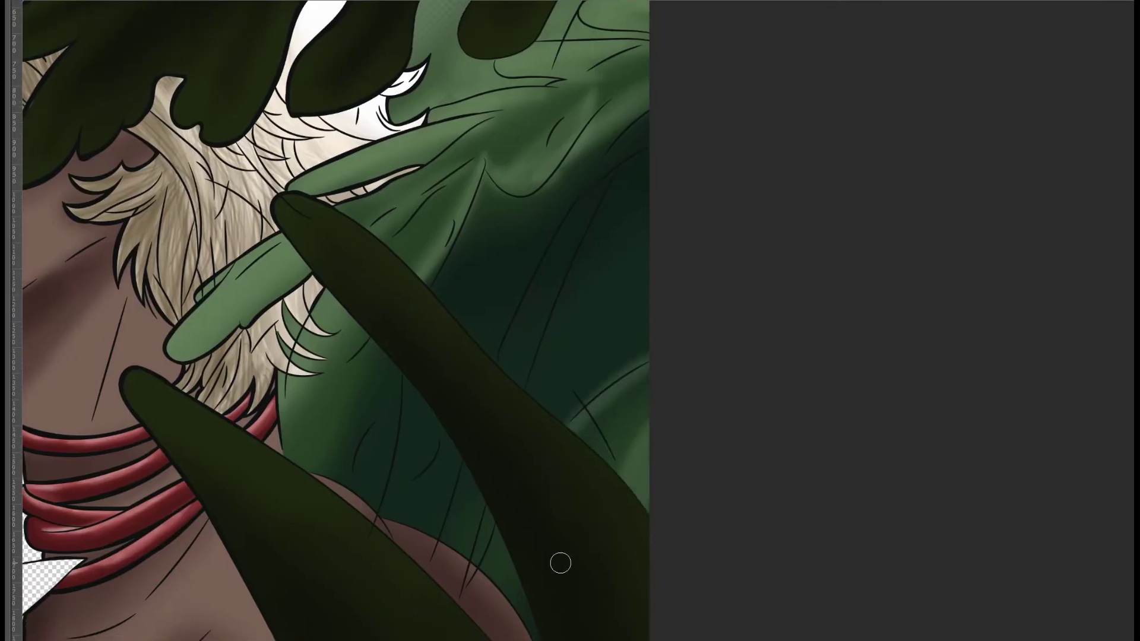
scroll(516, 354, down, 3)
scroll(413, 295, down, 1)
Add light green highlights along the upper arm and lower finger.
drag(413, 295, 403, 344)
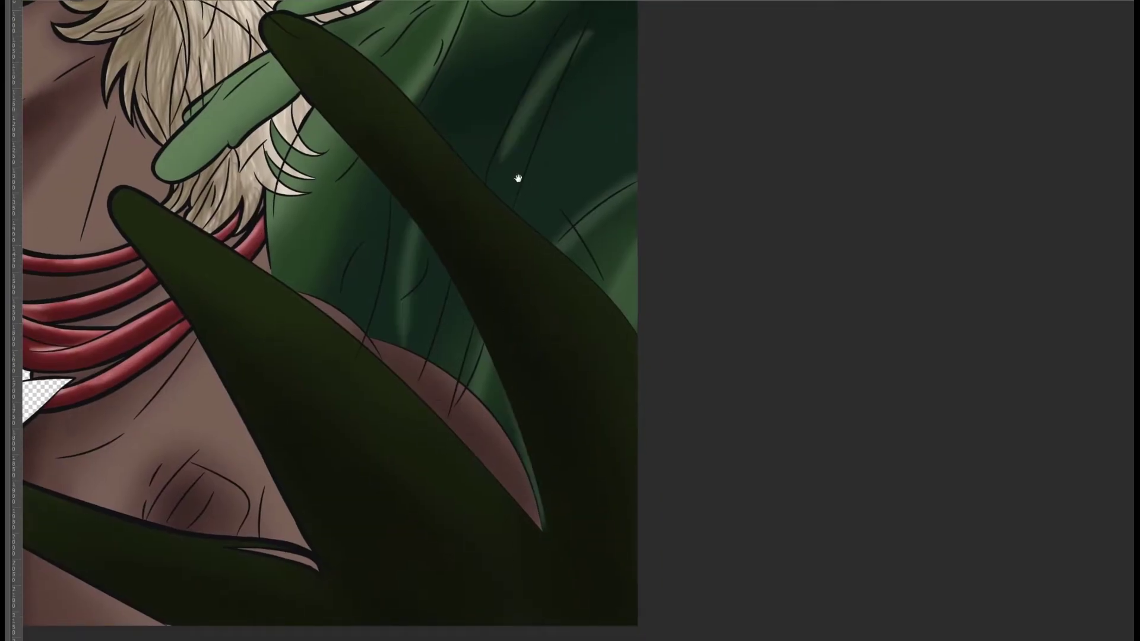
drag(516, 227, 497, 577)
mouse_move(528, 178)
mouse_down()
mouse_move(629, 157)
mouse_move(623, 166)
mouse_up()
mouse_move(523, 198)
mouse_down()
mouse_move(585, 218)
mouse_move(356, 309)
mouse_up()
drag(499, 256, 285, 356)
mouse_move(261, 409)
mouse_down()
mouse_move(154, 498)
mouse_move(300, 401)
mouse_up()
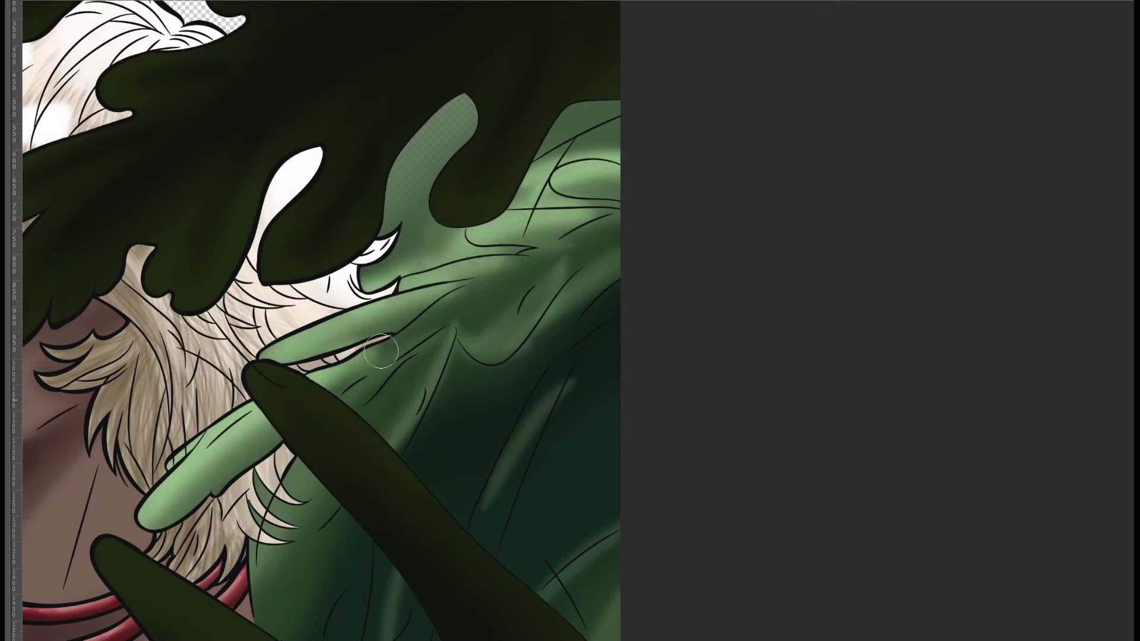
Build up more light green highlights across the whole arm.
drag(617, 214, 338, 398)
drag(617, 155, 368, 320)
drag(618, 190, 308, 386)
mouse_move(653, 219)
mouse_down()
mouse_move(423, 274)
mouse_move(284, 332)
mouse_up()
drag(440, 290, 267, 350)
mouse_move(391, 273)
mouse_down()
mouse_move(529, 231)
mouse_move(617, 169)
mouse_move(518, 221)
mouse_up()
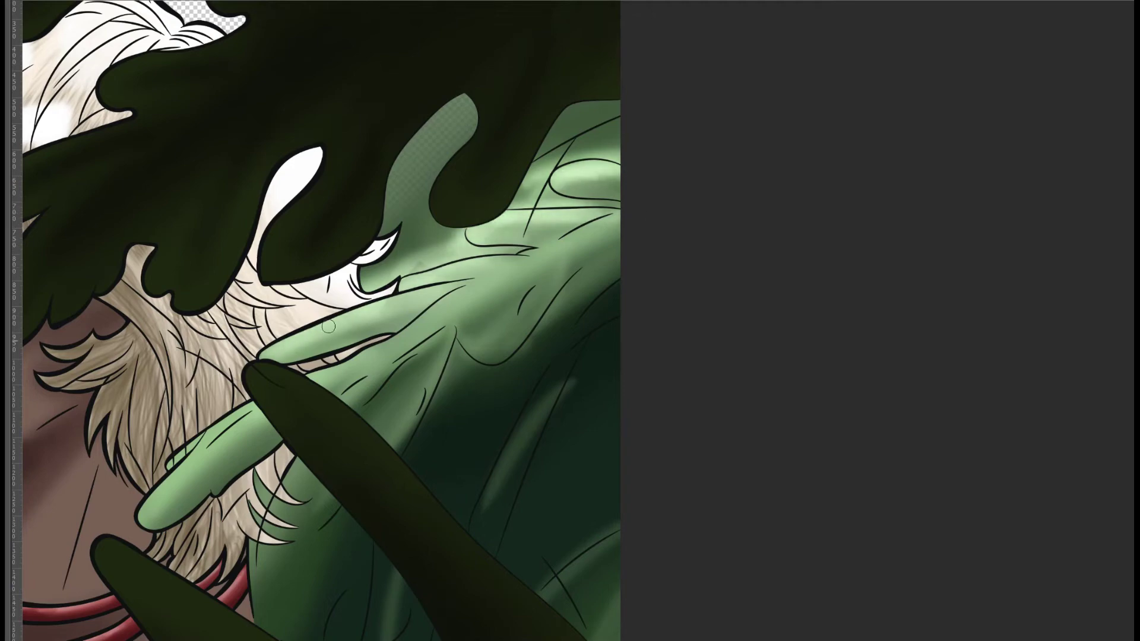
Lighten the small green finger, then undo a stray dark navy stroke on the leaf.
drag(236, 421, 208, 432)
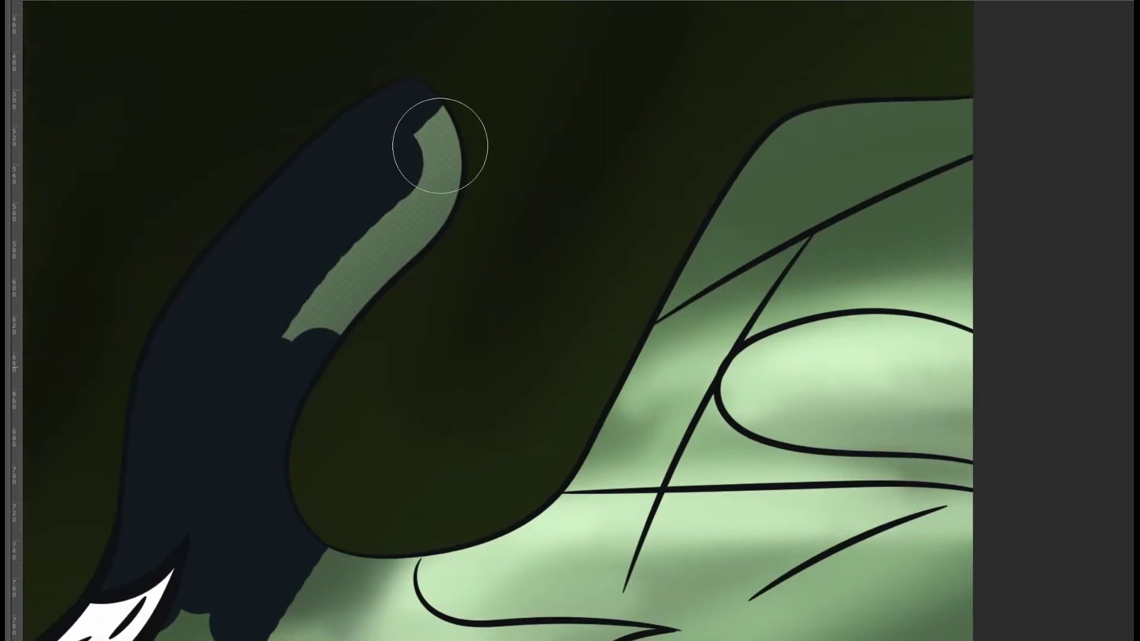
mouse_move(433, 145)
mouse_down()
mouse_move(751, 172)
mouse_move(987, 286)
mouse_move(827, 254)
mouse_move(799, 264)
mouse_move(606, 448)
mouse_move(570, 445)
mouse_move(664, 399)
mouse_up()
key(ctrl+z)
Zoom in and fill the gap between two outlines and the wedge near their tips with navy.
key(ctrl+plus)
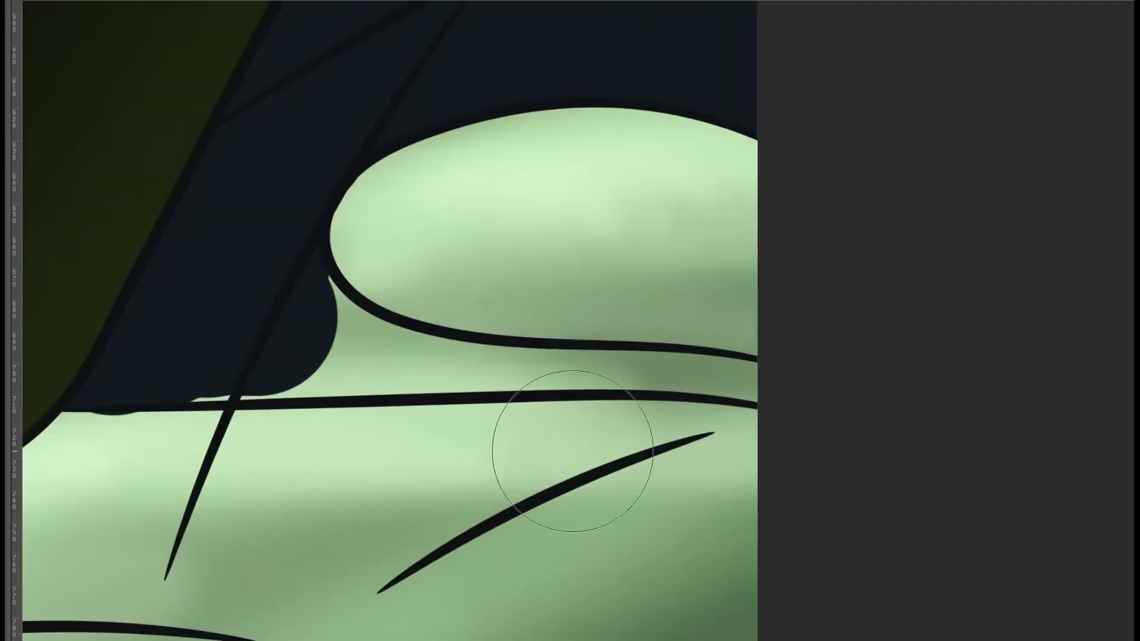
mouse_move(183, 374)
mouse_down()
mouse_move(738, 379)
mouse_move(600, 357)
mouse_move(305, 265)
mouse_up()
scroll(427, 364, left, 3)
scroll(925, 315, down, 5)
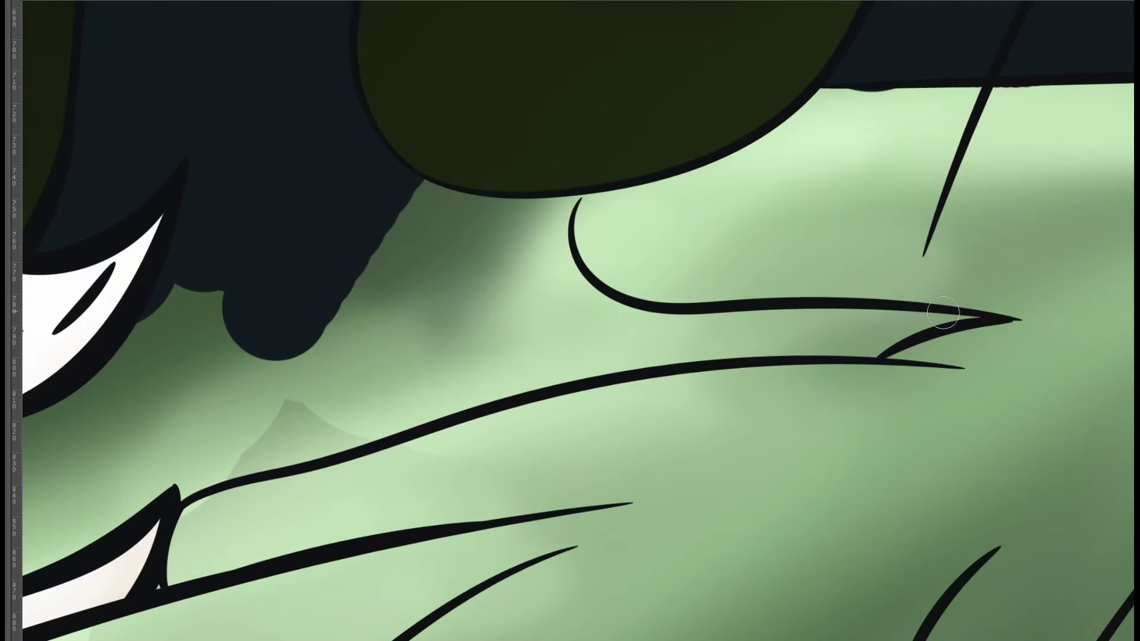
mouse_move(977, 320)
mouse_down()
mouse_move(861, 354)
mouse_move(889, 311)
mouse_up()
mouse_move(846, 353)
mouse_down()
mouse_move(611, 361)
mouse_move(772, 335)
mouse_move(618, 331)
mouse_move(565, 258)
mouse_move(563, 269)
mouse_up()
Paint navy along the lower outline's remaining gaps, add a lighter green leaf stroke, and sample dark green.
mouse_move(537, 347)
mouse_down()
mouse_move(293, 420)
mouse_move(140, 585)
mouse_move(119, 458)
mouse_move(518, 242)
mouse_move(512, 230)
mouse_up()
mouse_move(563, 298)
mouse_down()
mouse_move(521, 158)
mouse_move(127, 445)
mouse_move(534, 190)
mouse_move(438, 428)
mouse_up()
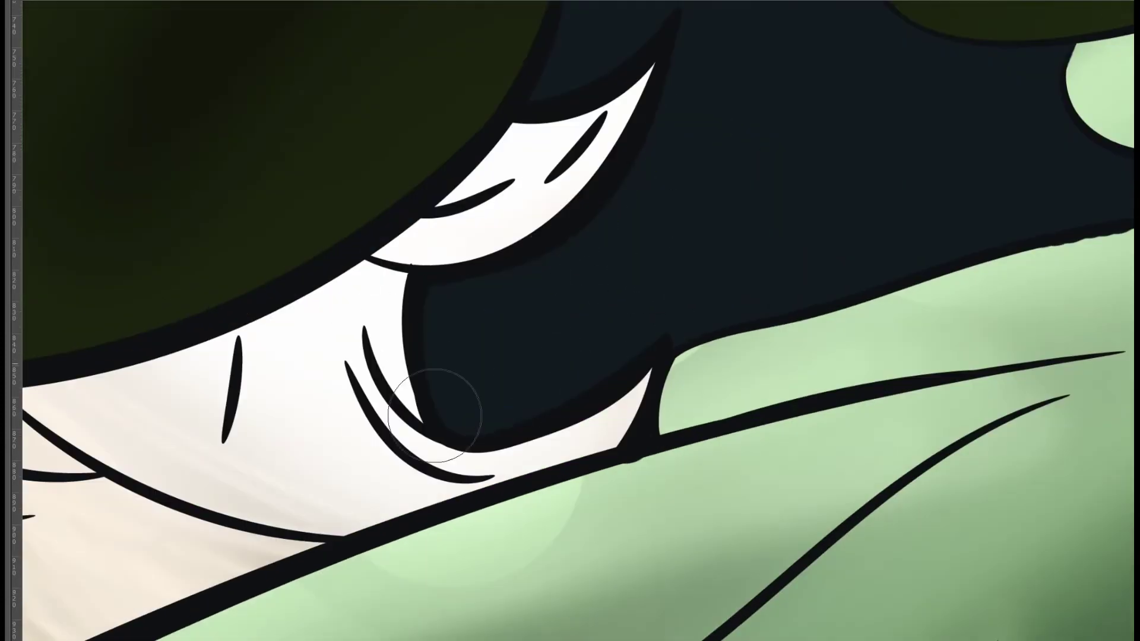
scroll(438, 428, down, 3)
scroll(437, 427, down, 3)
mouse_move(242, 241)
mouse_down()
mouse_move(316, 224)
mouse_move(331, 171)
mouse_move(593, 336)
mouse_move(380, 380)
mouse_move(335, 519)
mouse_move(389, 402)
mouse_move(438, 234)
mouse_move(595, 326)
mouse_move(395, 286)
mouse_up()
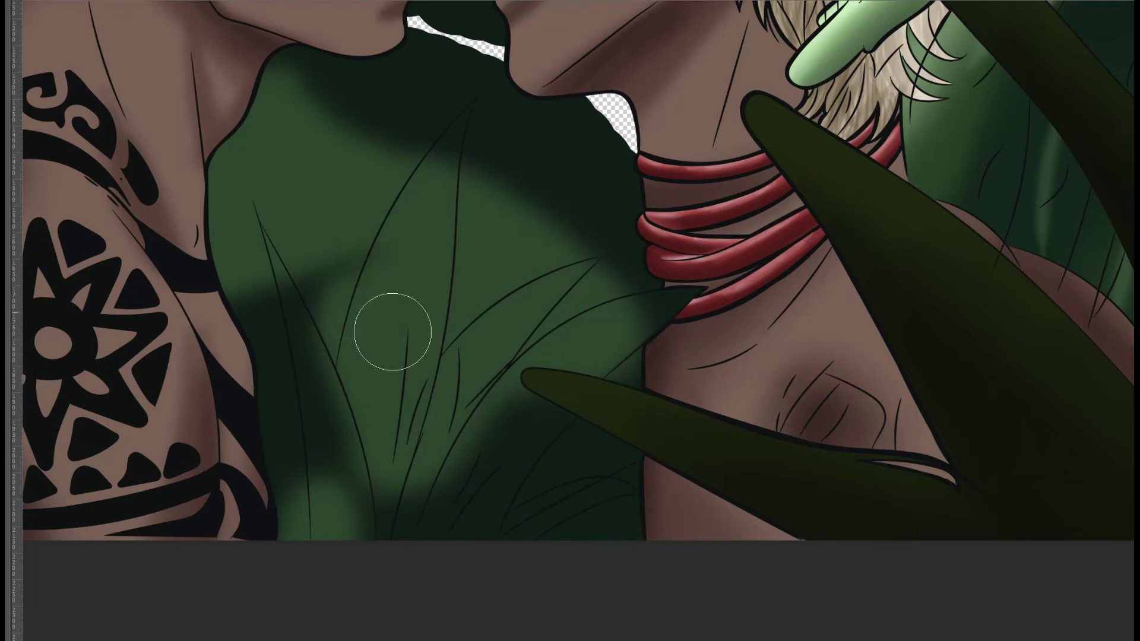
alt+click(316, 268)
Shade the central leaf's light upper-left streak and top darker green.
drag(331, 338, 501, 437)
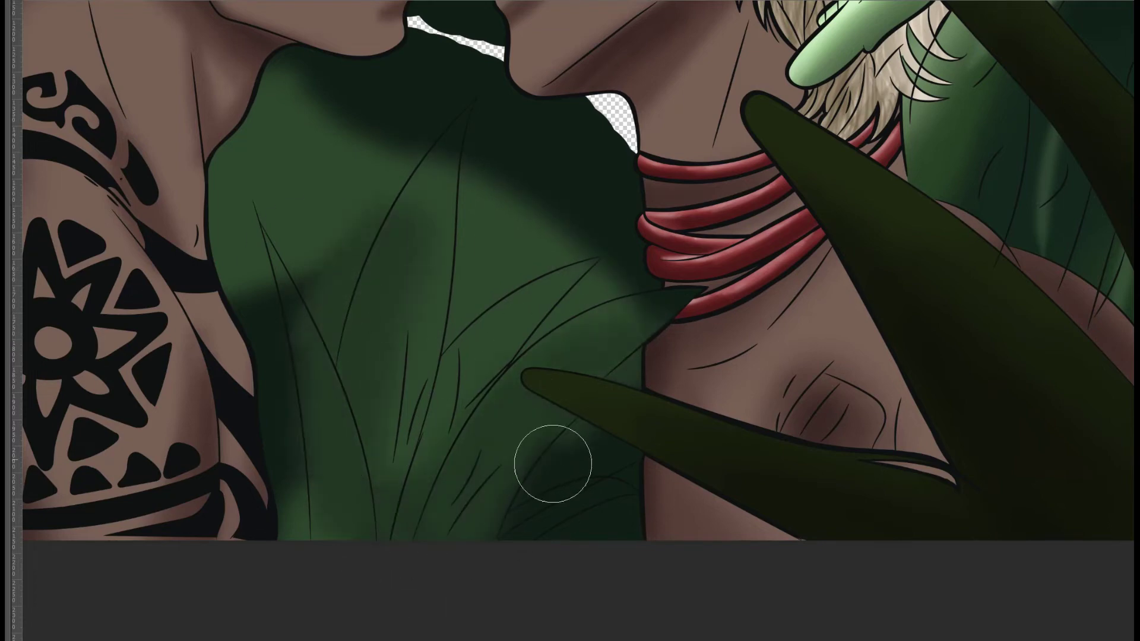
mouse_move(346, 515)
mouse_down()
mouse_move(303, 524)
mouse_move(267, 257)
mouse_move(493, 190)
mouse_move(458, 148)
mouse_move(625, 239)
mouse_up()
scroll(493, 190, up, 3)
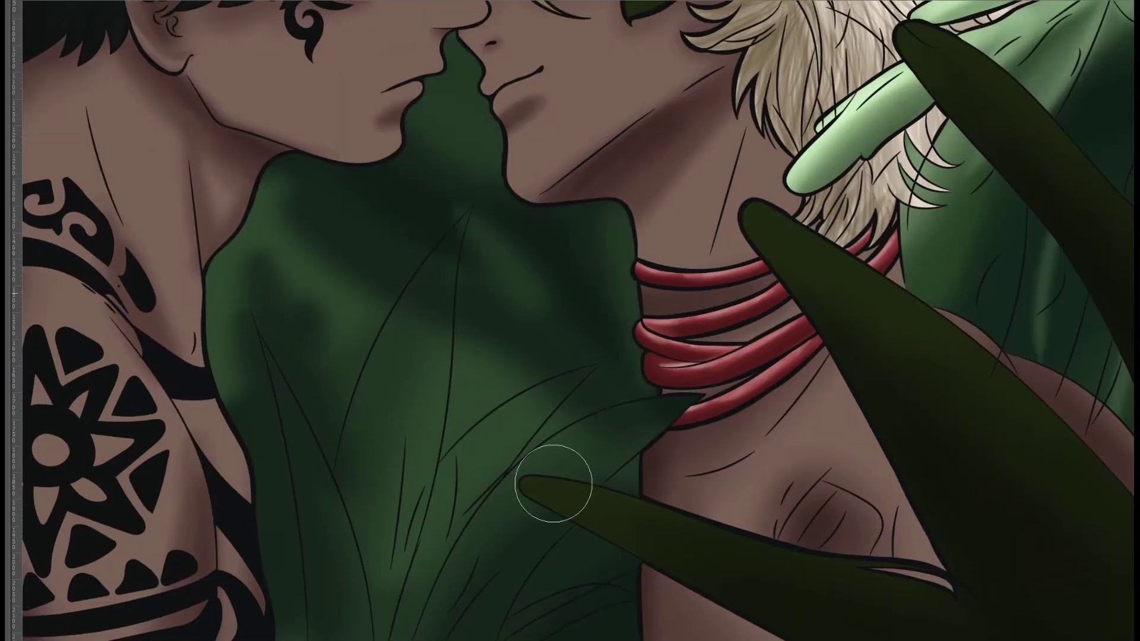
drag(287, 293, 343, 397)
scroll(307, 314, down, 5)
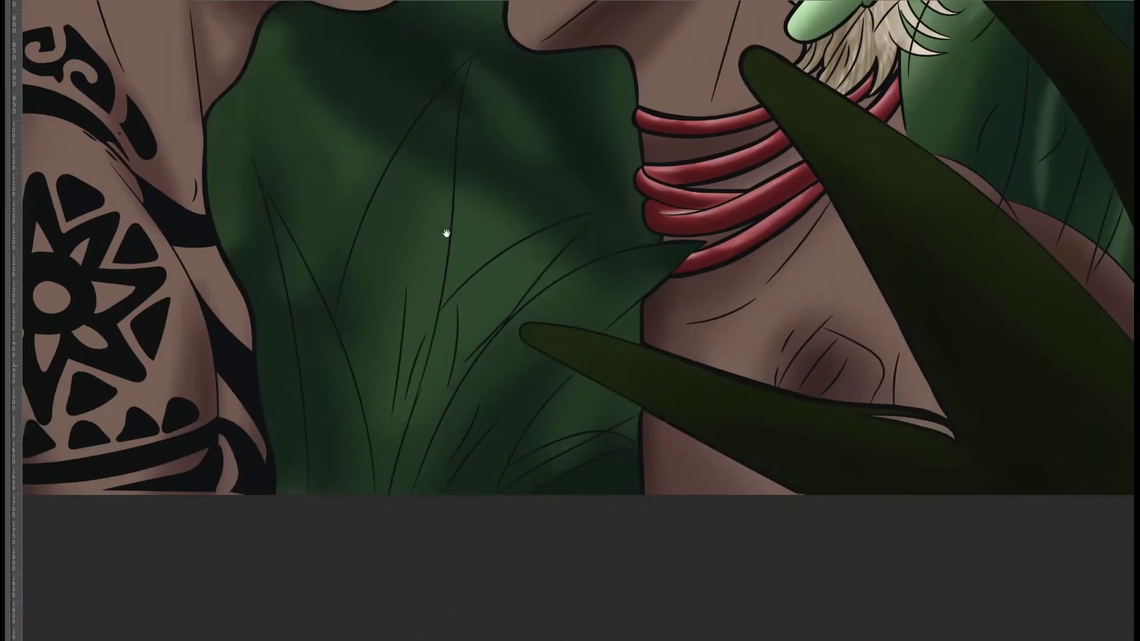
scroll(448, 231, up, 5)
scroll(483, 501, up, 3)
scroll(723, 457, up, 6)
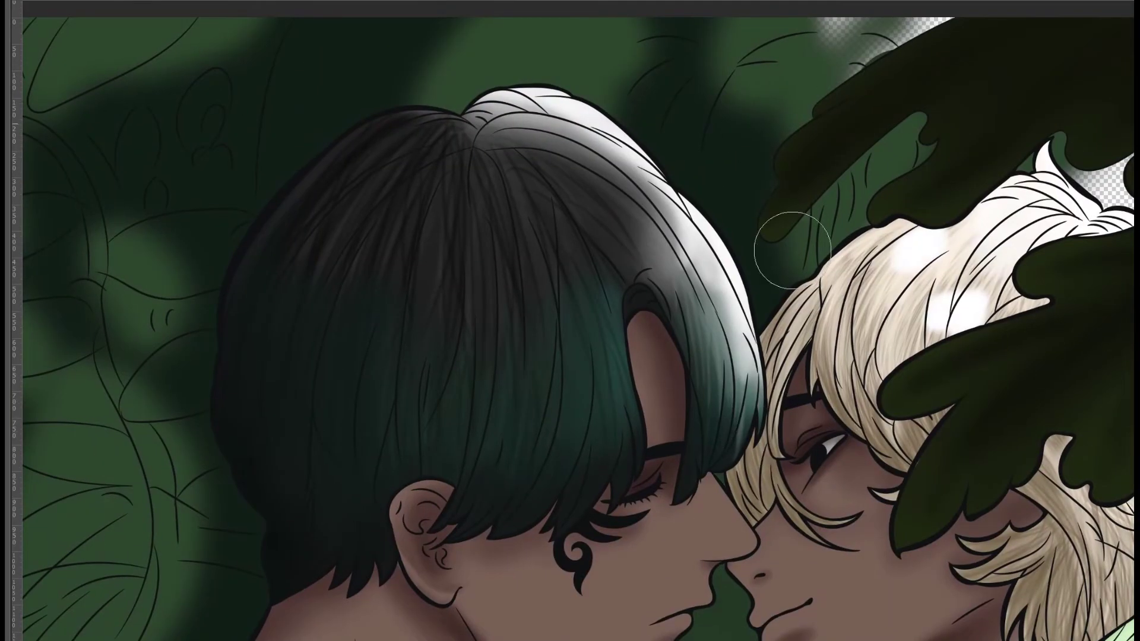
scroll(793, 250, up, 6)
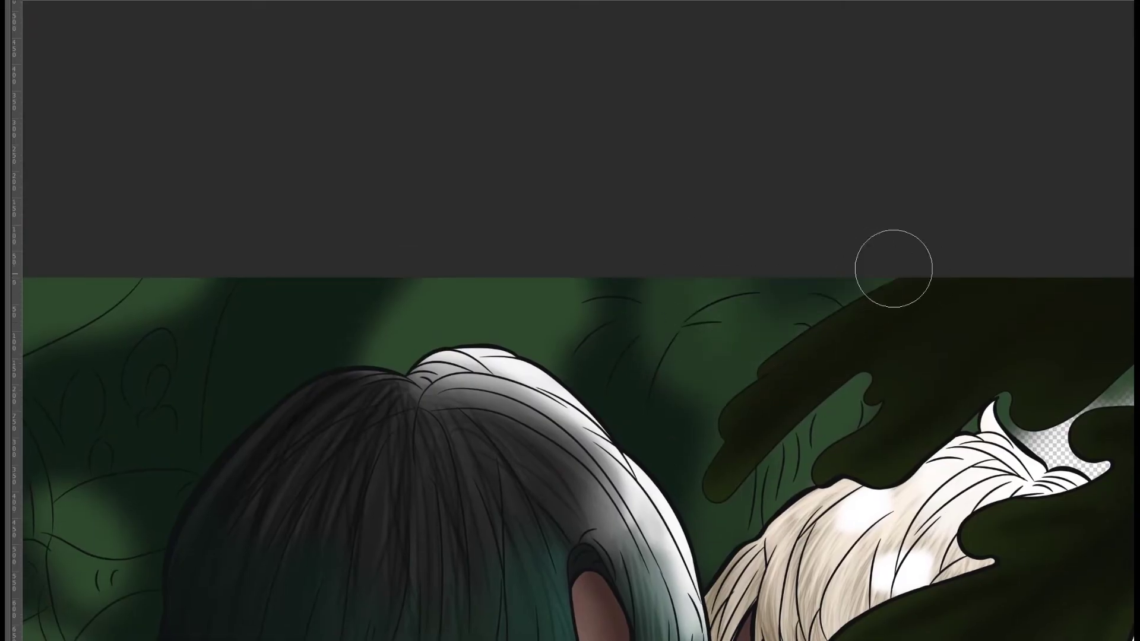
Darken the green background left of the dark-haired figure's shoulder.
drag(715, 445, 410, 345)
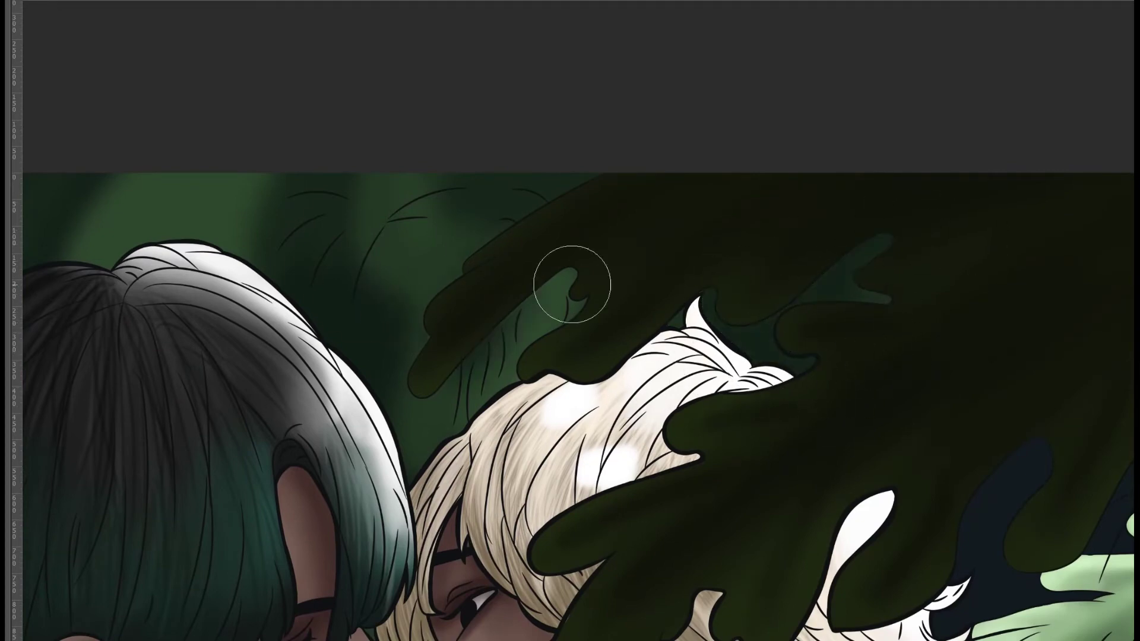
drag(470, 344, 975, 333)
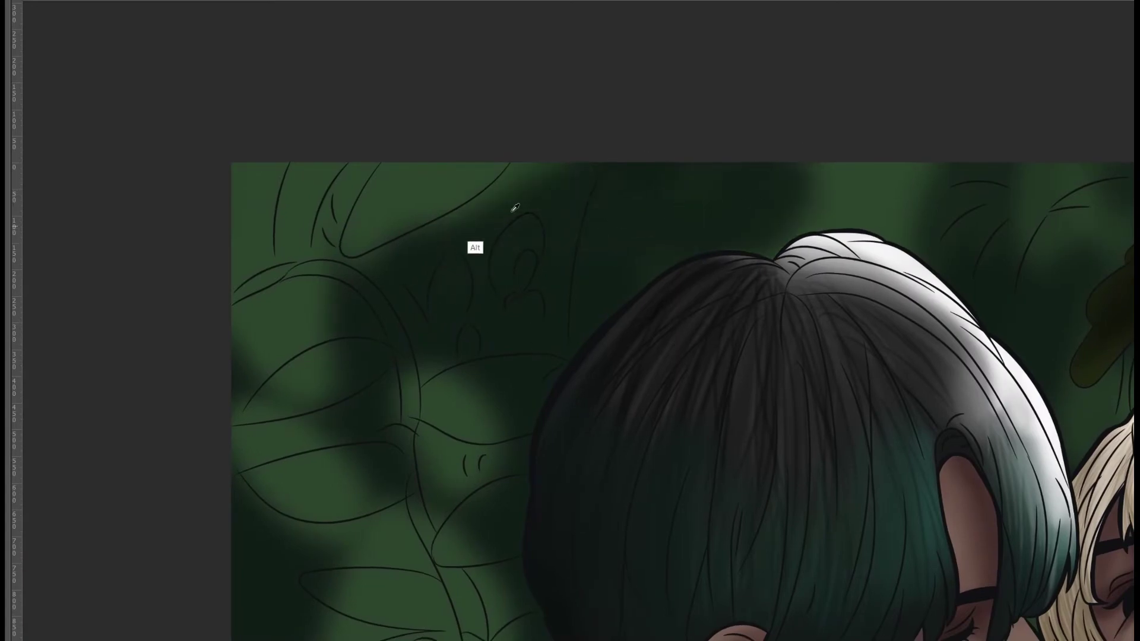
scroll(491, 447, down, 5)
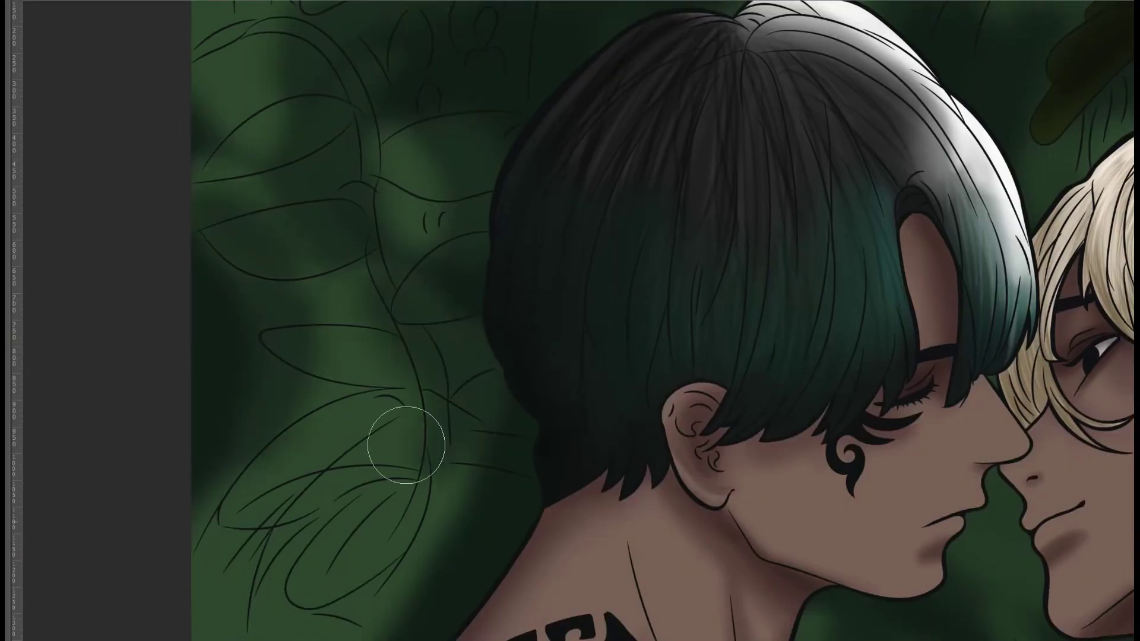
scroll(324, 540, down, 5)
scroll(259, 449, down, 6)
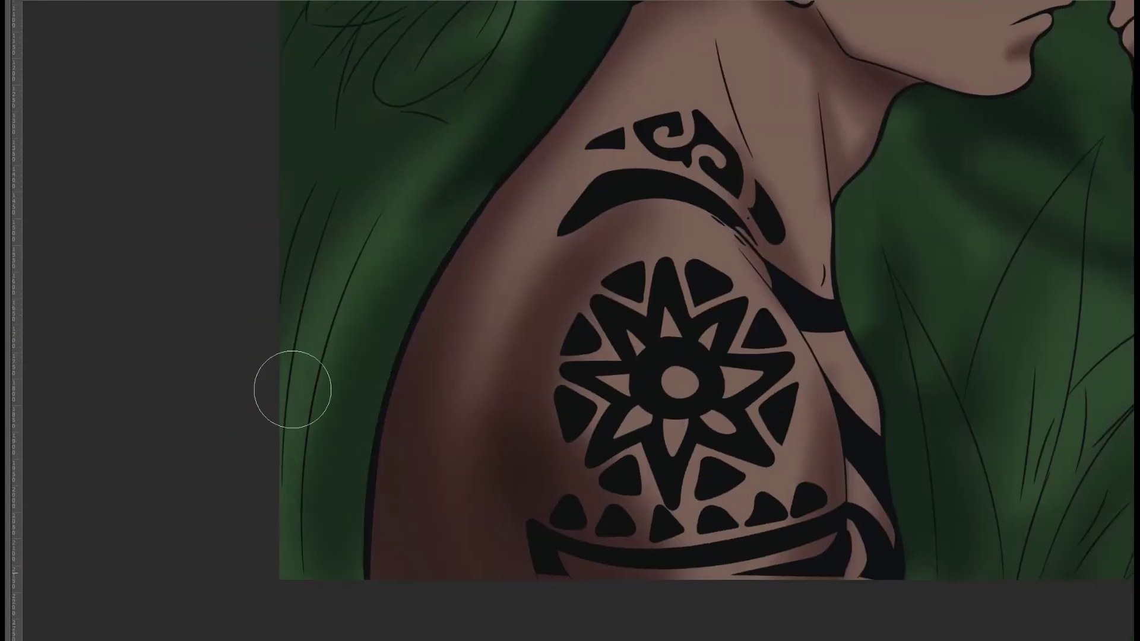
drag(281, 545, 291, 297)
drag(303, 373, 273, 413)
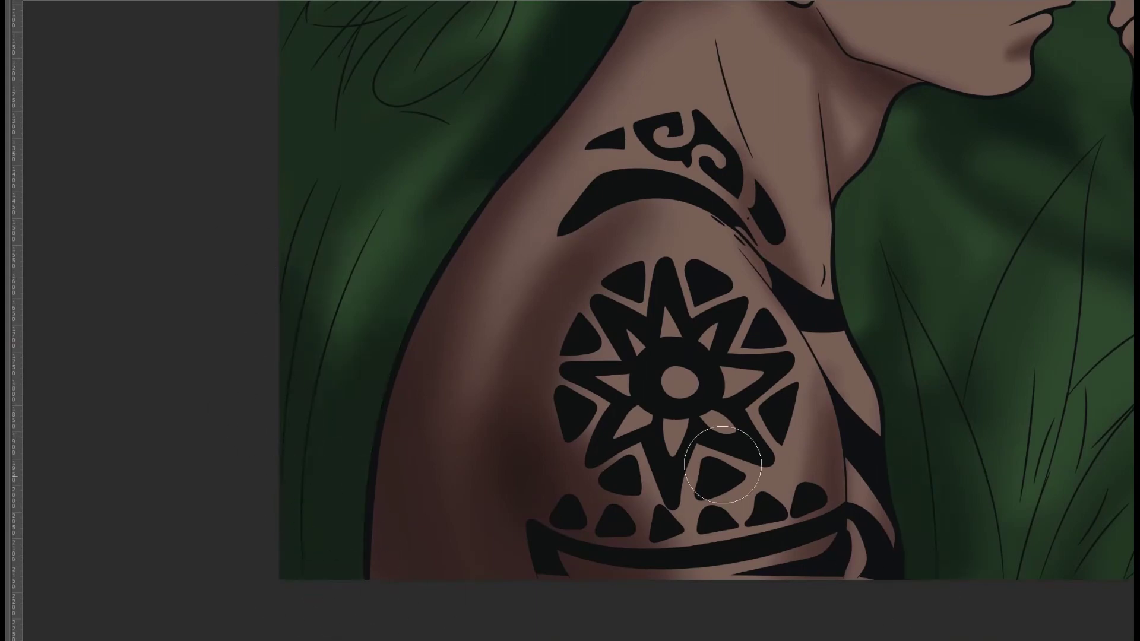
Darken the background leaves around the figures with soft shading.
scroll(837, 540, up, 6)
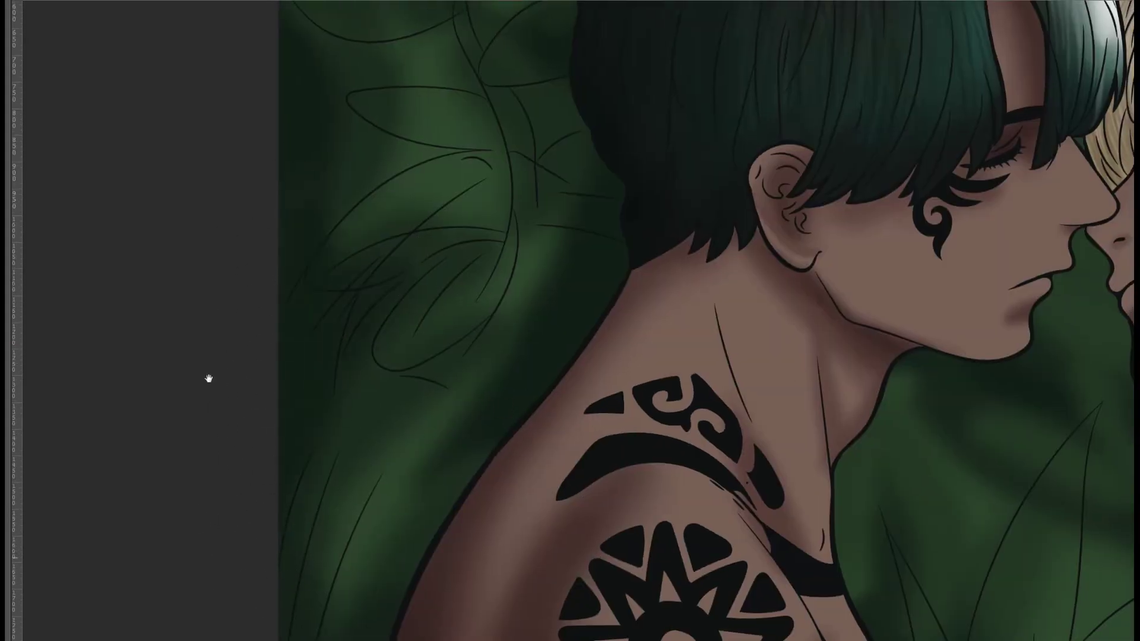
scroll(257, 519, down, 6)
drag(915, 488, 683, 450)
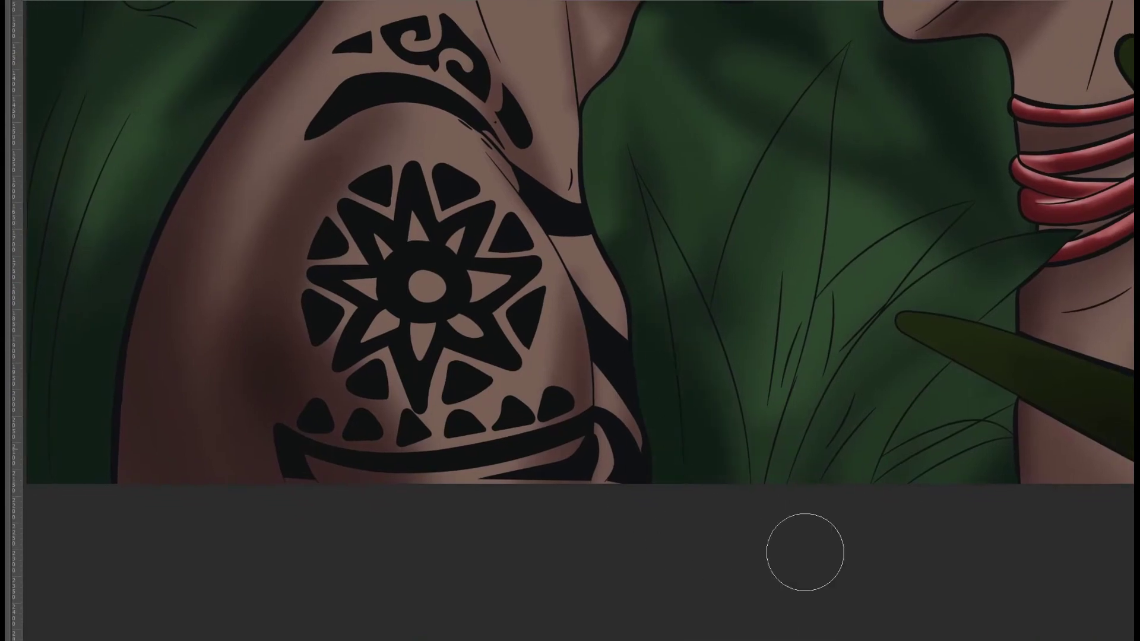
scroll(487, 373, up, 5)
scroll(436, 236, down, 3)
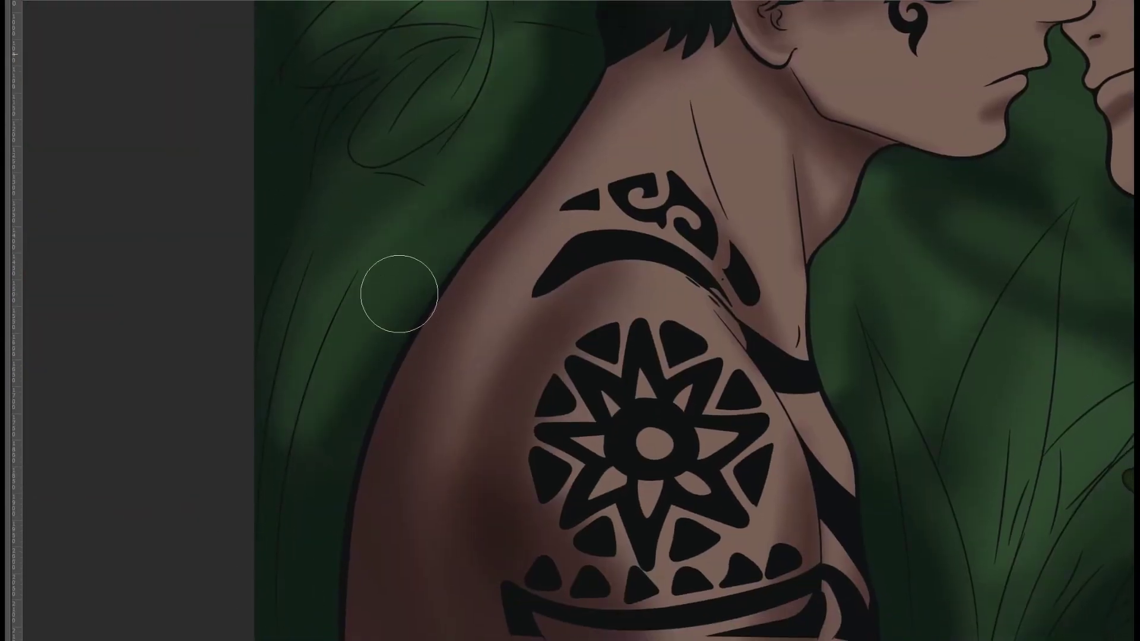
scroll(394, 293, up, 2)
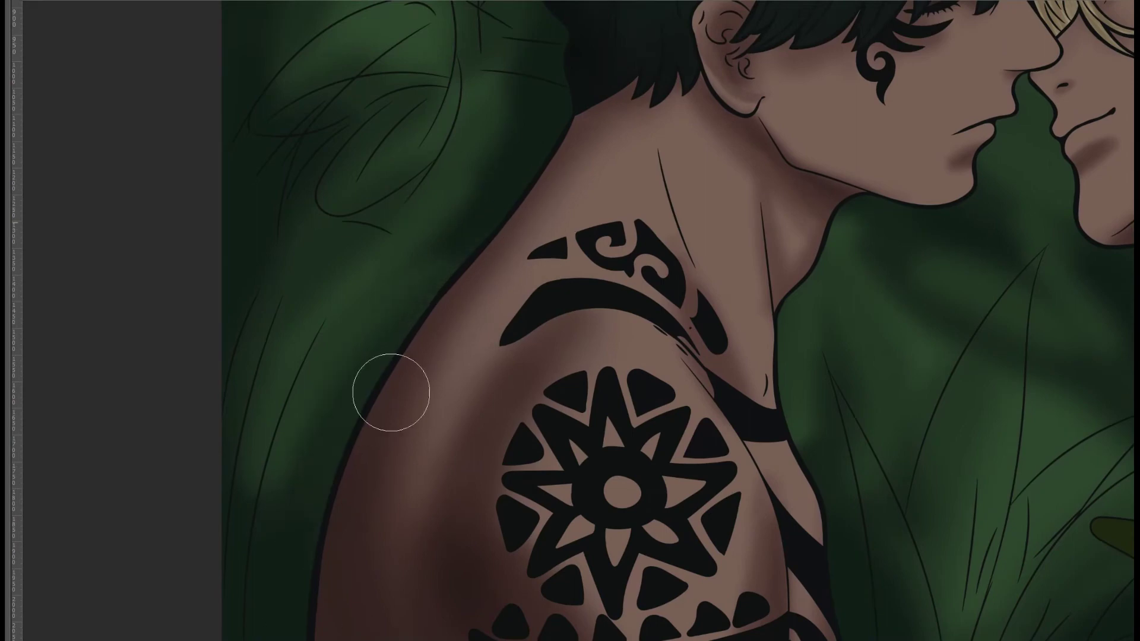
scroll(391, 392, up, 5)
scroll(481, 400, up, 2)
drag(344, 107, 380, 166)
drag(273, 505, 333, 414)
drag(332, 333, 491, 565)
drag(416, 321, 410, 190)
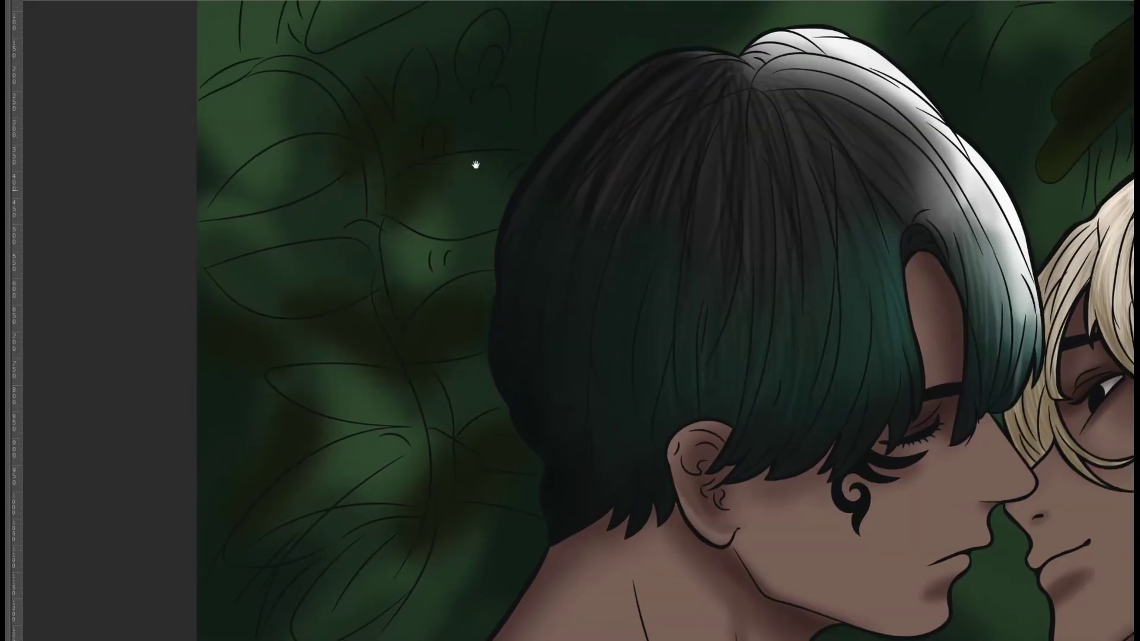
Dab dark shadow spots onto the green leaves near the artwork's top edge.
drag(475, 165, 472, 394)
scroll(696, 453, down, 7)
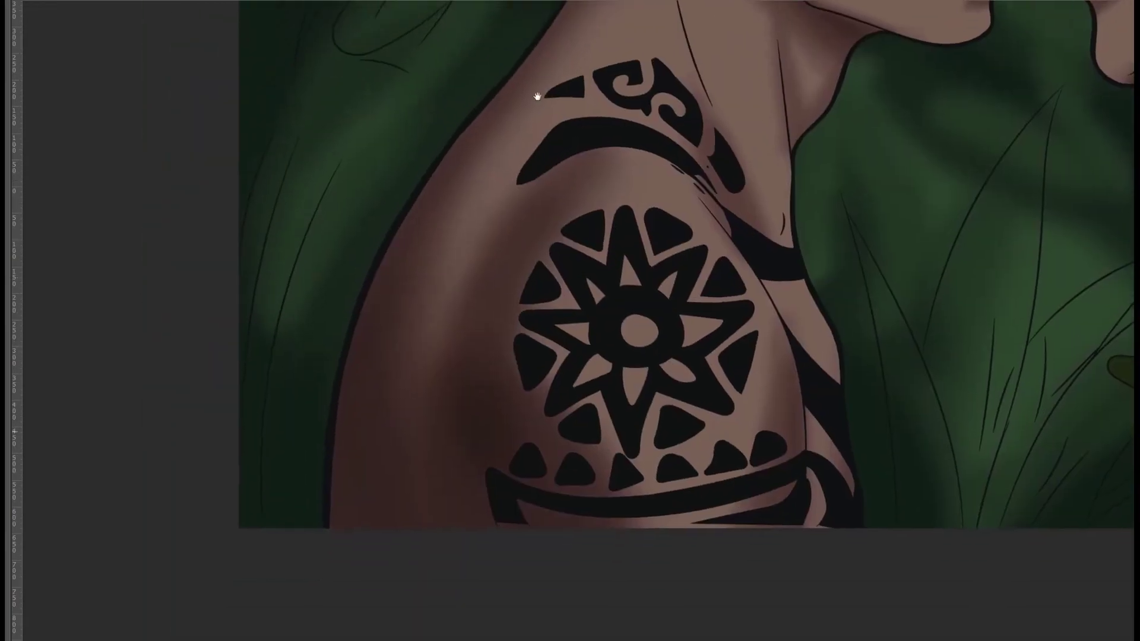
scroll(297, 440, right, 4)
click(540, 230)
click(533, 378)
click(620, 148)
click(867, 368)
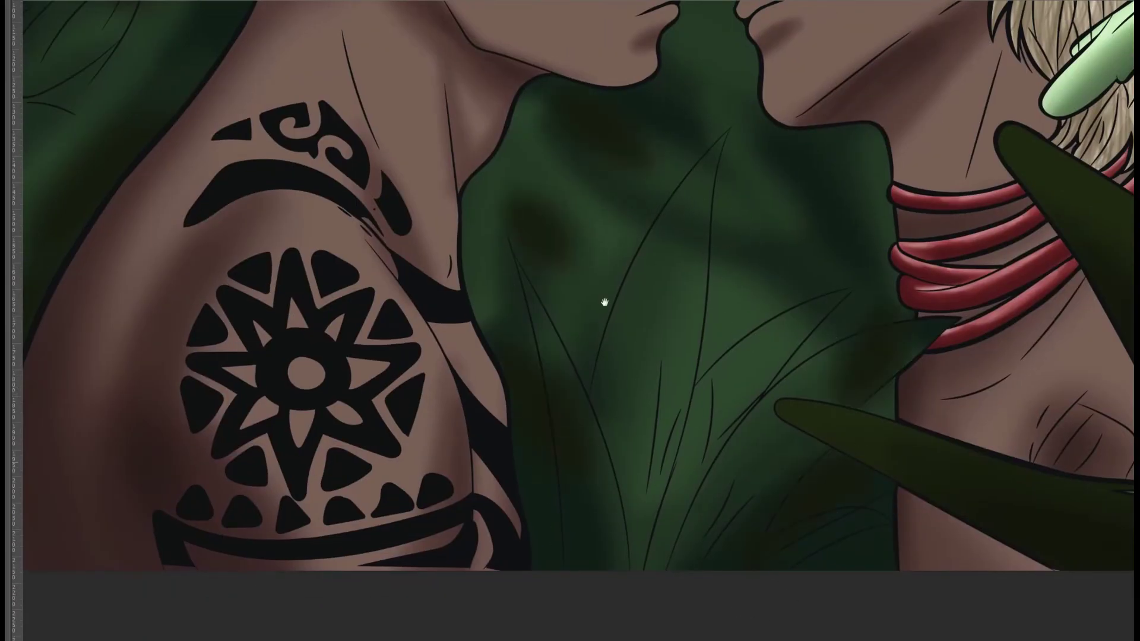
scroll(603, 303, up, 5)
scroll(603, 303, right, 6)
scroll(913, 245, down, 2)
scroll(583, 382, up, 6)
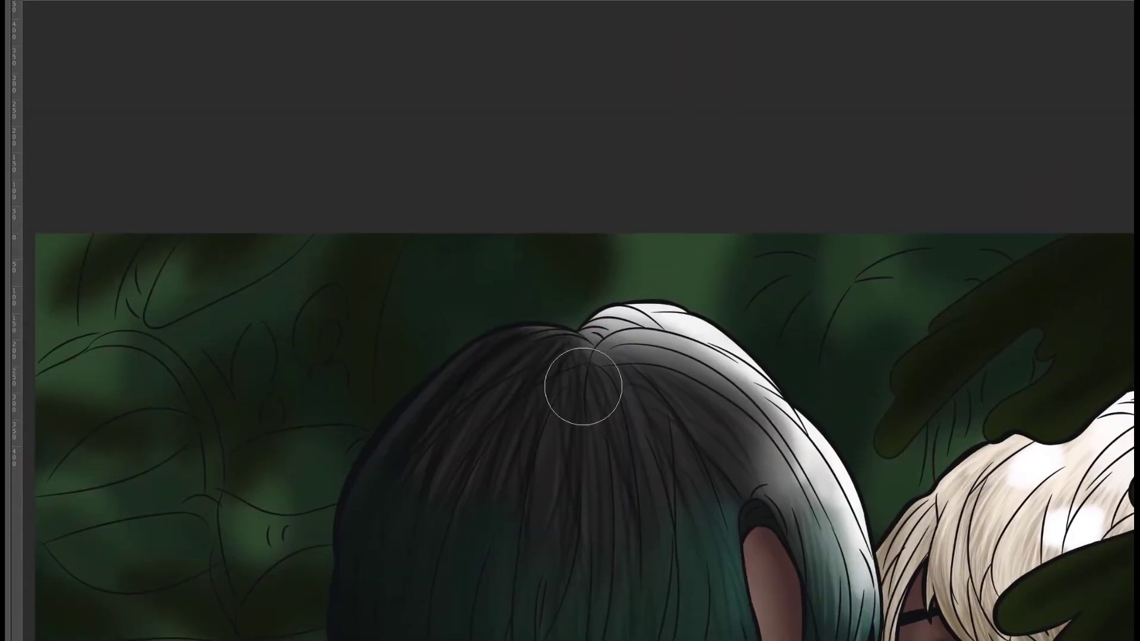
Paint a light-green frond above the dark hair, extending it right over the white hair.
drag(668, 258, 404, 403)
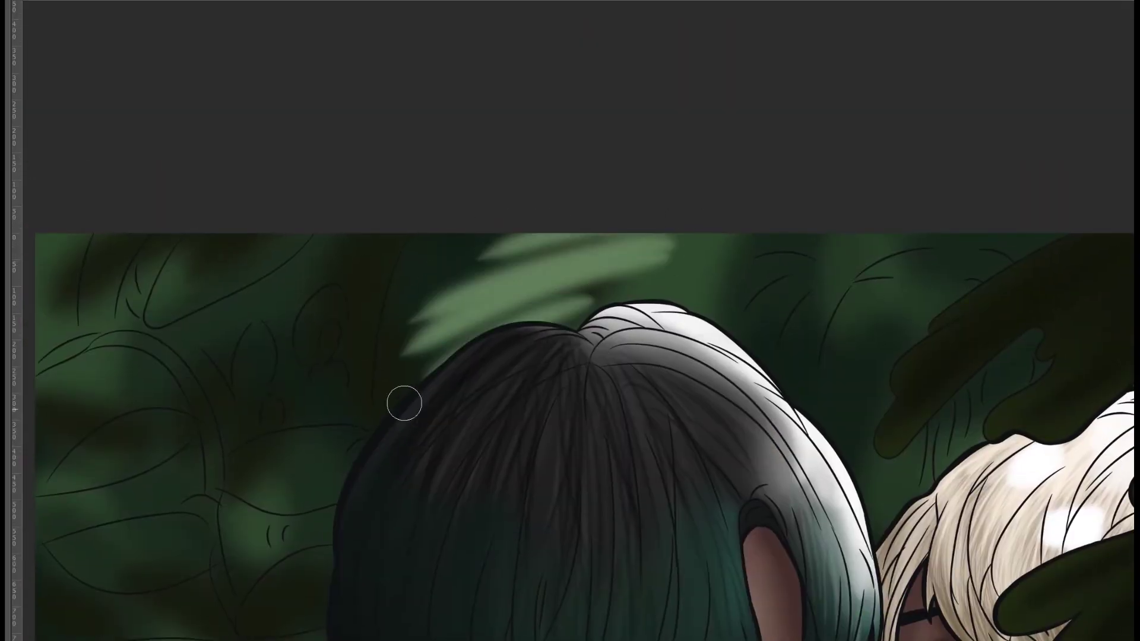
drag(641, 245, 416, 321)
drag(641, 270, 410, 368)
mouse_move(511, 237)
mouse_down()
mouse_move(380, 404)
mouse_move(371, 440)
mouse_up()
drag(439, 234, 397, 255)
drag(486, 276, 391, 367)
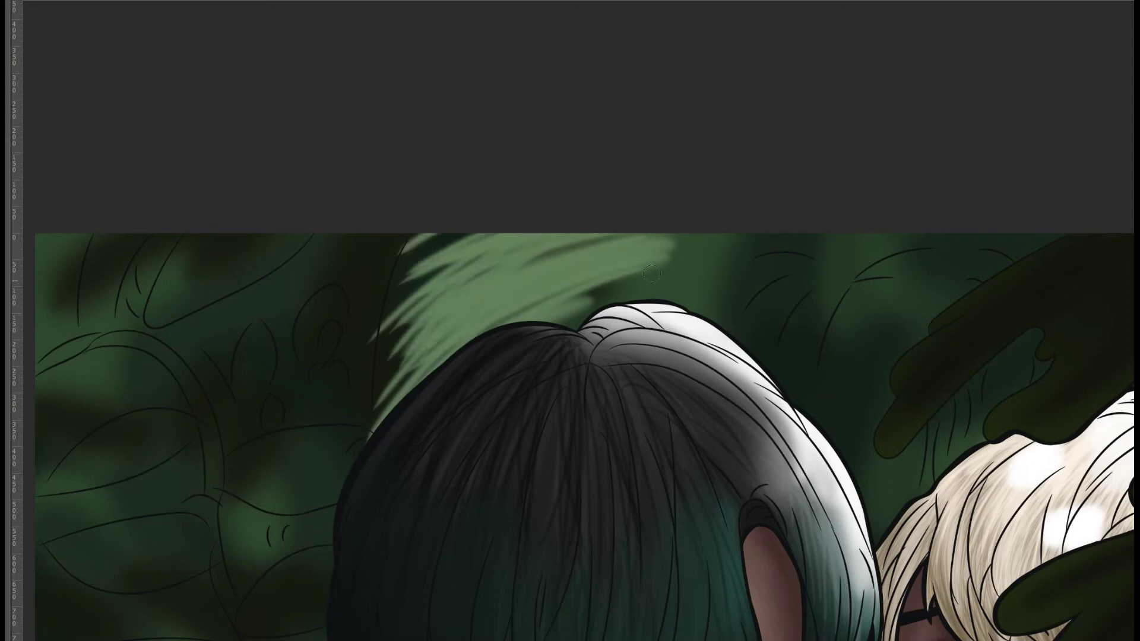
mouse_move(659, 249)
mouse_down()
mouse_move(795, 264)
mouse_move(807, 305)
mouse_up()
drag(641, 267, 801, 351)
drag(612, 279, 754, 377)
drag(537, 258, 587, 332)
drag(647, 297, 742, 268)
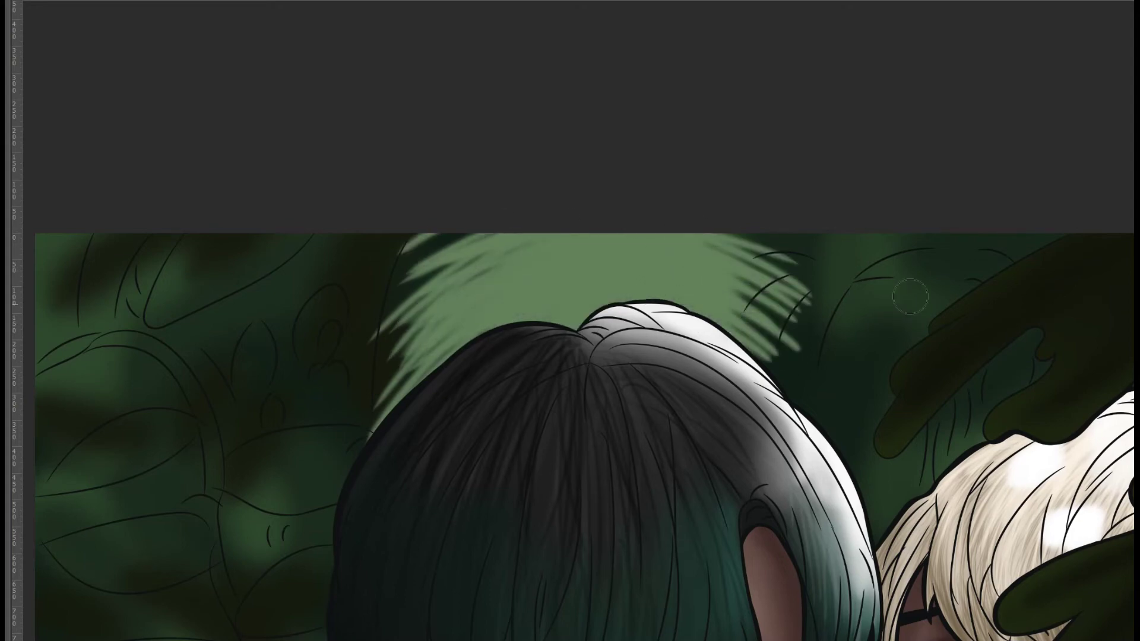
Shape a rounded light-green frond on the upper-right dark leaf near the top edge.
drag(960, 244, 949, 297)
mouse_move(1003, 339)
mouse_down()
mouse_move(1030, 376)
mouse_move(899, 484)
mouse_up()
drag(974, 247, 822, 380)
drag(971, 267, 879, 482)
mouse_move(962, 255)
mouse_down()
mouse_move(822, 374)
mouse_move(837, 428)
mouse_up()
drag(950, 291, 873, 377)
drag(938, 261, 842, 362)
drag(1021, 220, 884, 291)
drag(917, 216, 772, 264)
drag(876, 240, 837, 297)
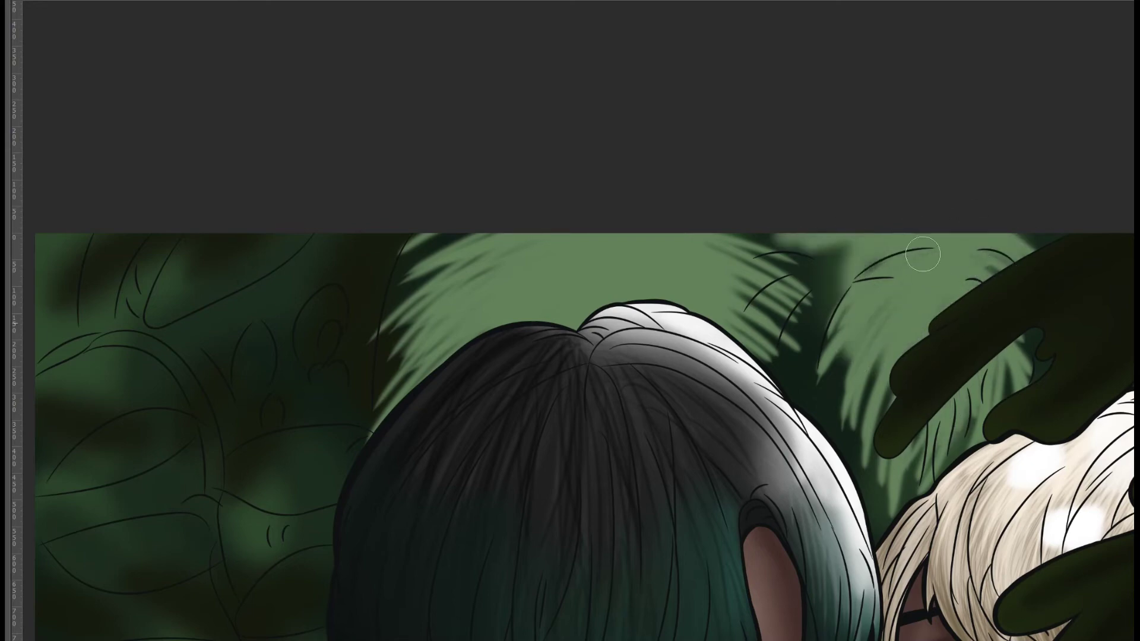
Paint light-green leaf highlights at the top-left with a larger brush.
drag(284, 329, 585, 202)
drag(683, 112, 588, 202)
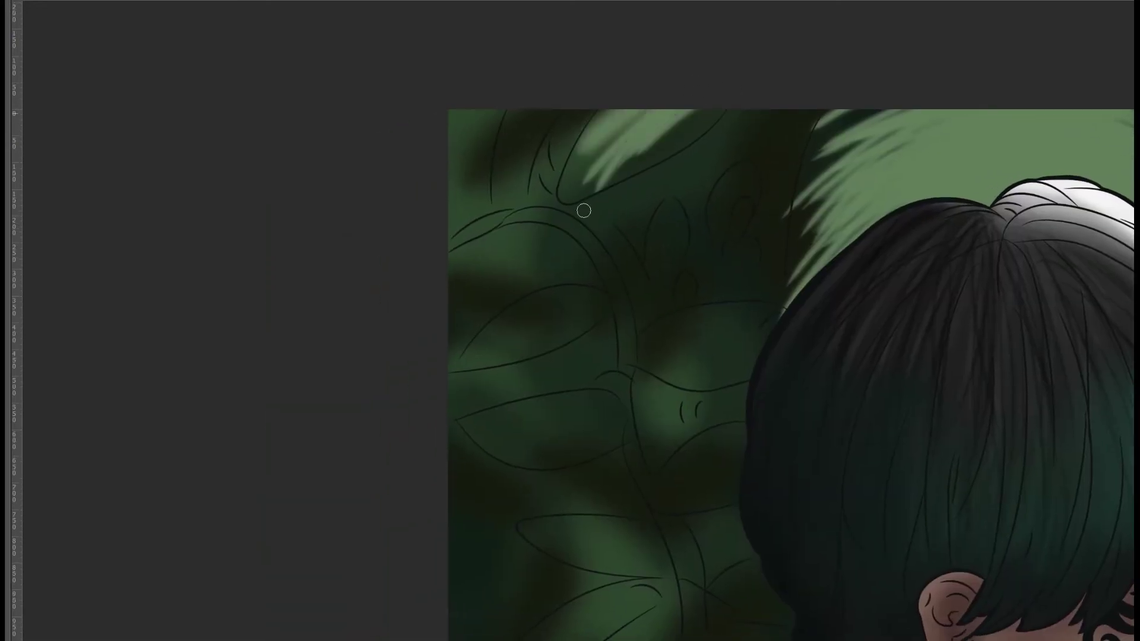
key(bracketright)
key(bracketright)
drag(676, 134, 579, 190)
mouse_move(615, 113)
mouse_down()
mouse_move(534, 217)
mouse_move(502, 187)
mouse_up()
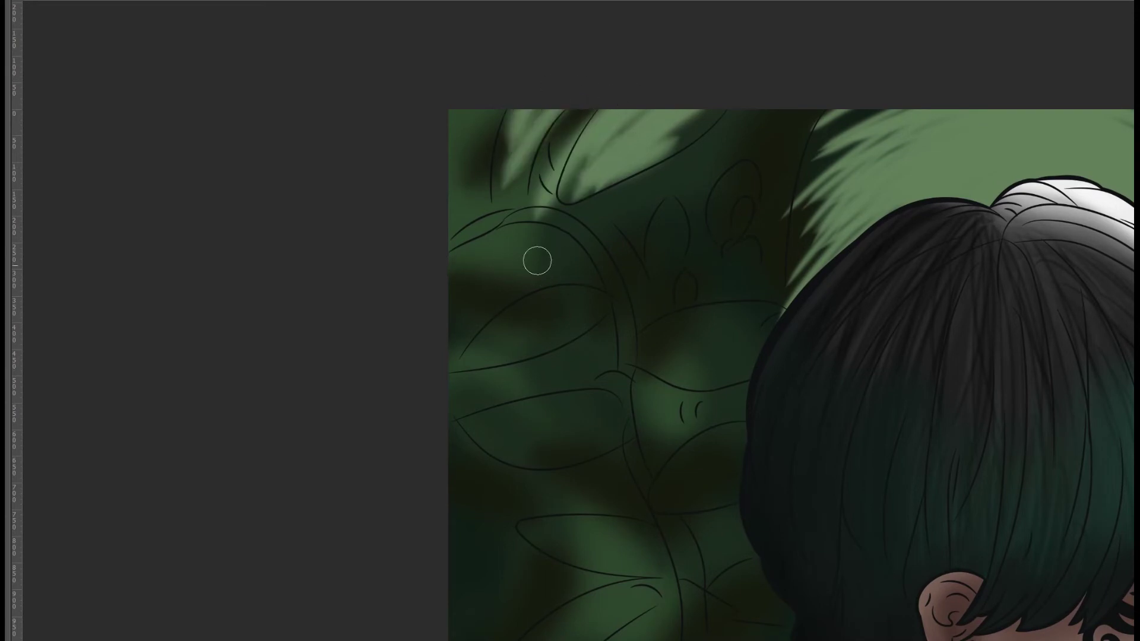
Add light-green highlights across the left vine leaves.
drag(537, 260, 454, 264)
drag(587, 321, 487, 314)
mouse_move(659, 332)
mouse_down()
mouse_move(786, 328)
mouse_move(737, 226)
mouse_up()
drag(582, 326, 415, 332)
drag(510, 340, 463, 332)
mouse_move(706, 231)
mouse_down()
mouse_move(593, 257)
mouse_move(593, 279)
mouse_up()
drag(558, 196, 428, 250)
drag(558, 142, 422, 161)
Highlight the right-middle, lower-left and small bottom leaves in light green.
mouse_move(691, 344)
mouse_down()
mouse_move(611, 404)
mouse_move(629, 386)
mouse_up()
drag(620, 433, 483, 419)
drag(617, 457, 487, 428)
mouse_move(721, 469)
mouse_down()
mouse_move(721, 505)
mouse_move(659, 250)
mouse_up()
Add further light-green highlights to the left leaves and the leaf beside the shoulder.
drag(511, 65, 403, 89)
drag(564, 225, 392, 321)
drag(534, 279, 386, 344)
mouse_move(584, 225)
mouse_down()
mouse_move(380, 338)
mouse_move(463, 391)
mouse_up()
drag(582, 297, 439, 427)
mouse_move(682, 354)
mouse_down()
mouse_move(595, 218)
mouse_move(637, 3)
mouse_up()
drag(365, 56, 312, 315)
drag(380, 107, 330, 390)
drag(691, 415, 219, 392)
Stroke light-green highlights up the central and right-side grass blades.
drag(396, 159, 505, 517)
drag(469, 255, 546, 522)
drag(617, 86, 522, 499)
drag(699, 110, 555, 522)
drag(737, 205, 570, 523)
drag(804, 229, 584, 522)
mouse_move(852, 288)
mouse_down()
mouse_move(623, 580)
mouse_move(628, 597)
mouse_up()
drag(795, 288, 659, 523)
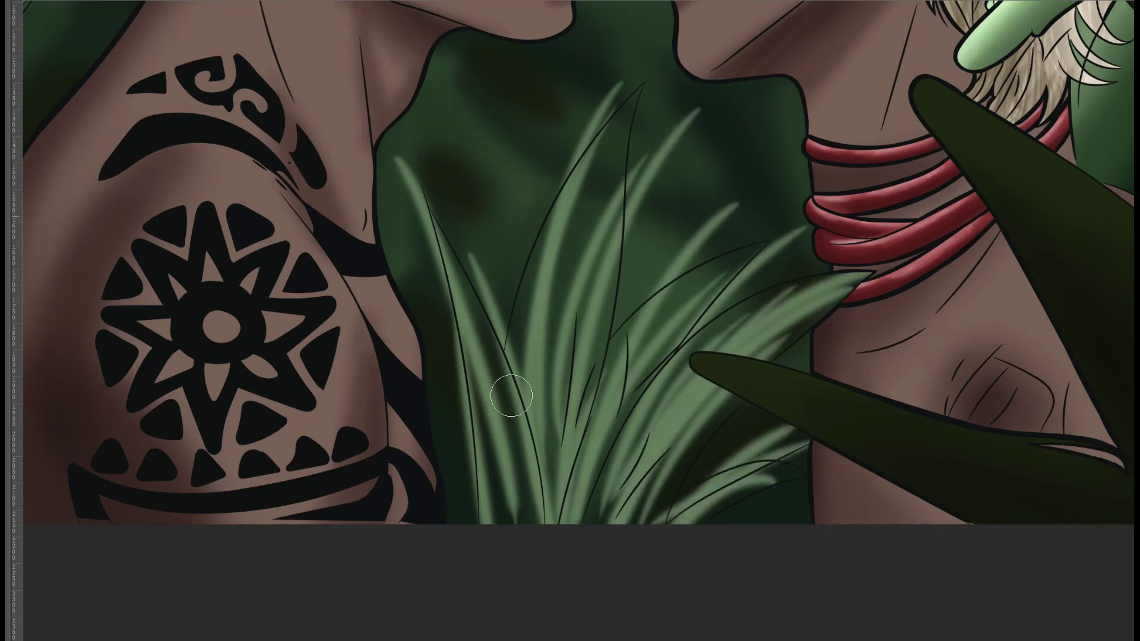
drag(432, 218, 537, 523)
drag(632, 84, 546, 457)
drag(686, 247, 594, 520)
drag(775, 279, 641, 445)
Zoom out and brighten the central grass blades with light-green highlights.
key(ctrl+minus)
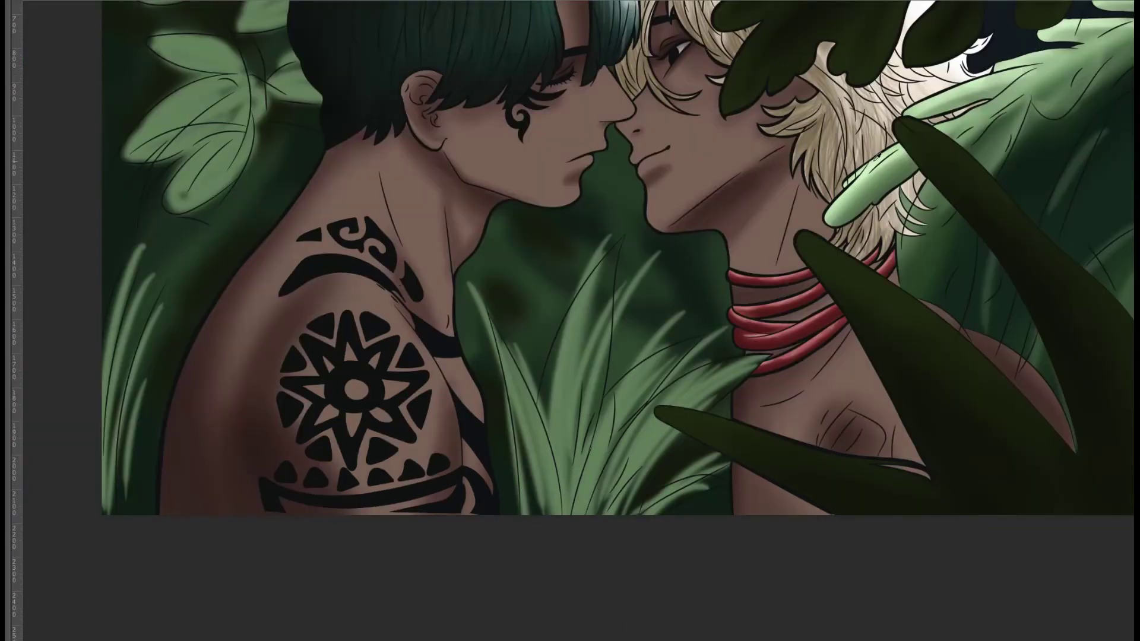
scroll(516, 448, up, 2)
drag(492, 290, 538, 528)
drag(483, 350, 543, 522)
drag(644, 196, 587, 528)
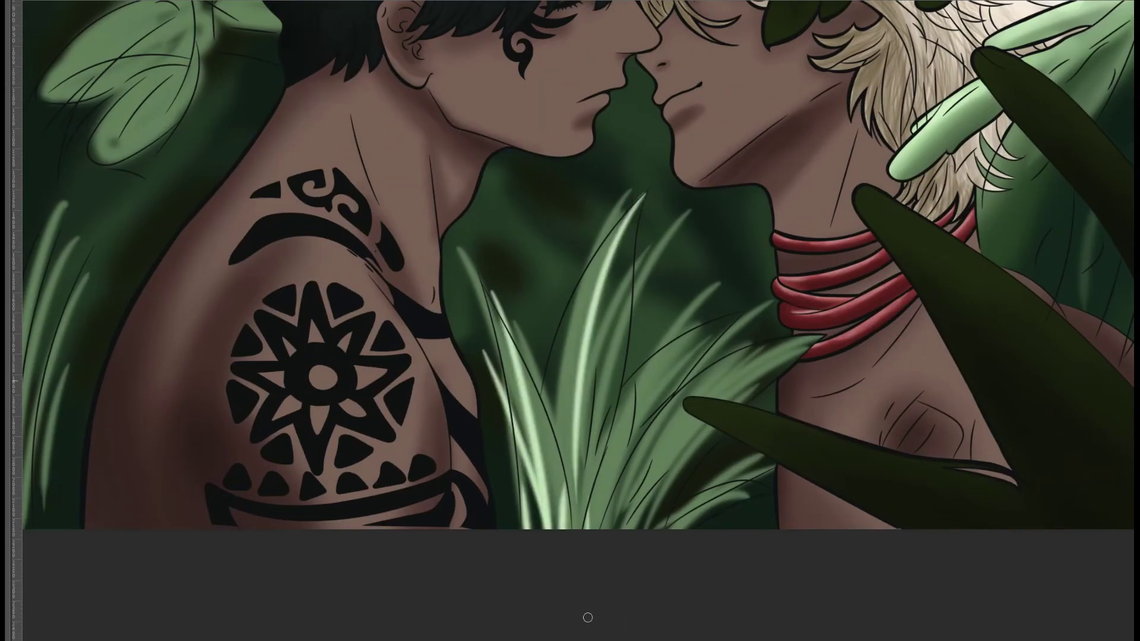
drag(677, 296, 599, 528)
drag(757, 320, 629, 528)
drag(772, 469, 659, 529)
drag(477, 276, 570, 513)
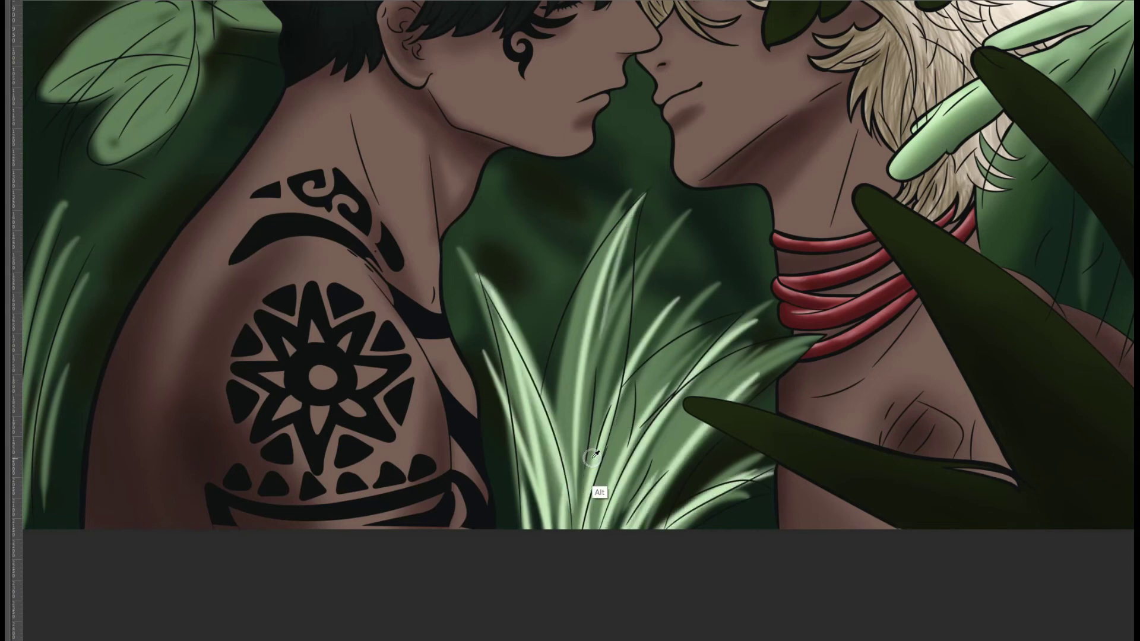
Blend more highlights into the central grass and the grass on the left.
drag(638, 226, 585, 529)
drag(481, 252, 570, 528)
drag(653, 300, 588, 528)
drag(757, 315, 635, 528)
drag(727, 430, 653, 528)
mouse_move(508, 437)
mouse_down()
mouse_move(549, 528)
mouse_move(926, 528)
mouse_up()
drag(439, 267, 403, 558)
drag(490, 314, 415, 564)
drag(469, 410, 445, 564)
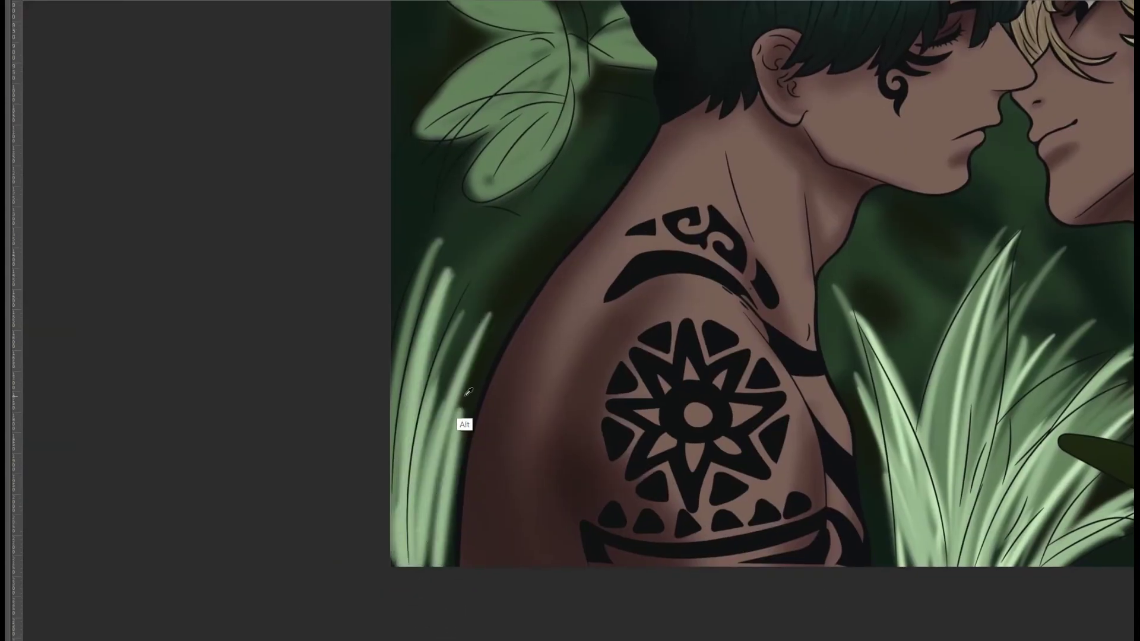
Tone down the left grass highlights with darker green.
drag(469, 332, 451, 564)
drag(439, 291, 410, 561)
drag(439, 398, 410, 570)
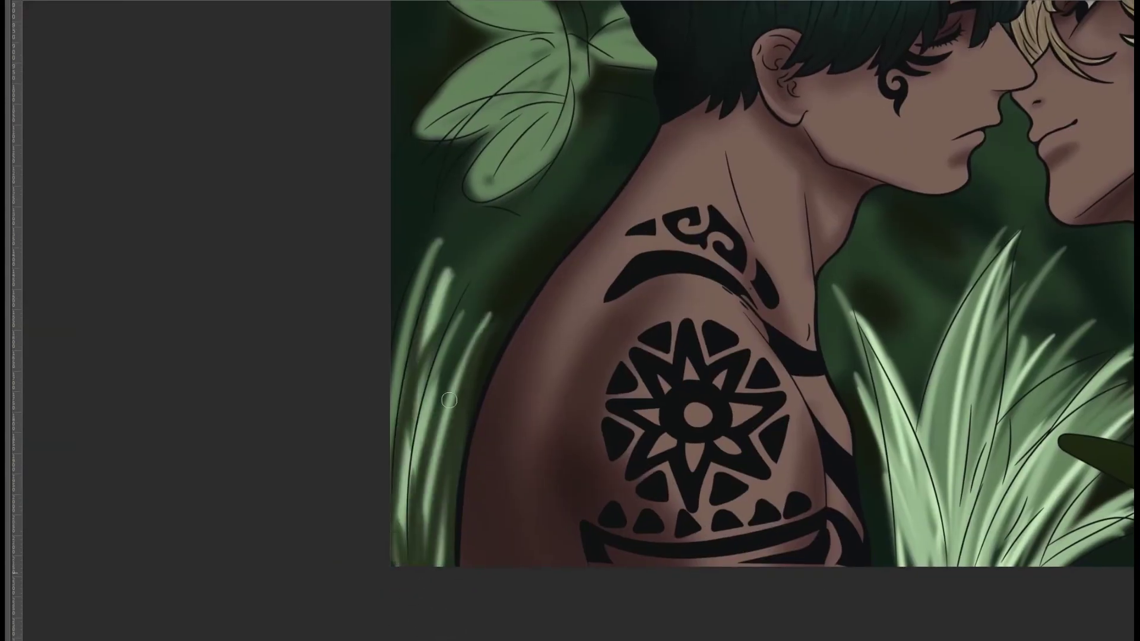
drag(475, 321, 406, 356)
Draw a dark curved vine stem over the left leaves.
drag(392, 486, 484, 452)
mouse_move(443, 559)
mouse_down()
mouse_move(441, 274)
mouse_move(265, 178)
mouse_up()
drag(416, 137, 463, 277)
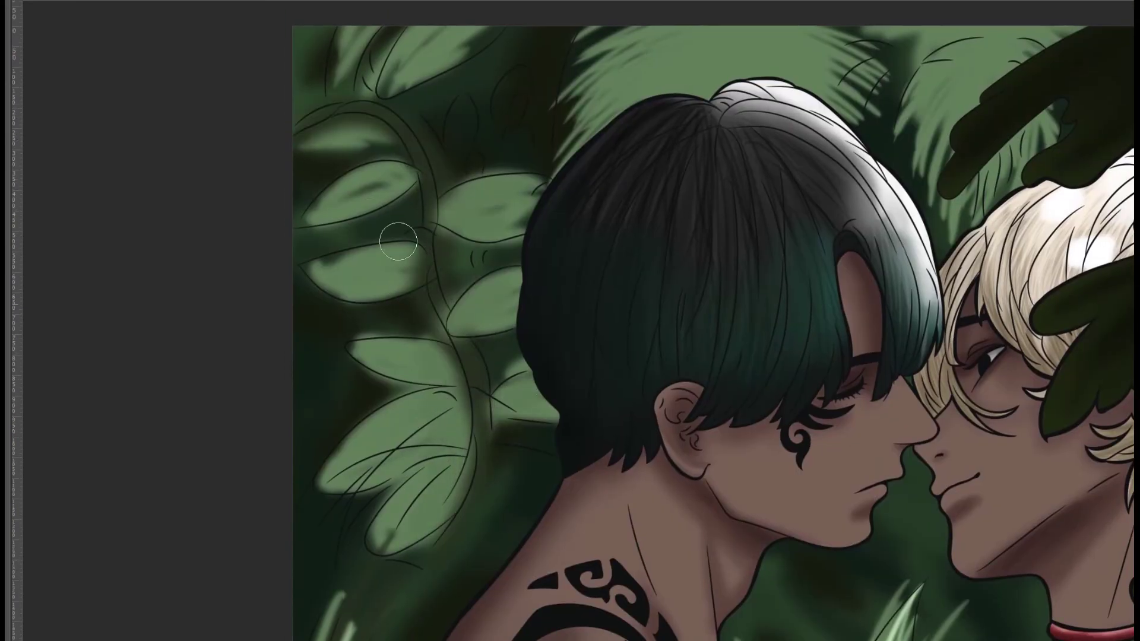
Add soft highlights to the left vine leaves, upper and lower.
drag(514, 270, 469, 303)
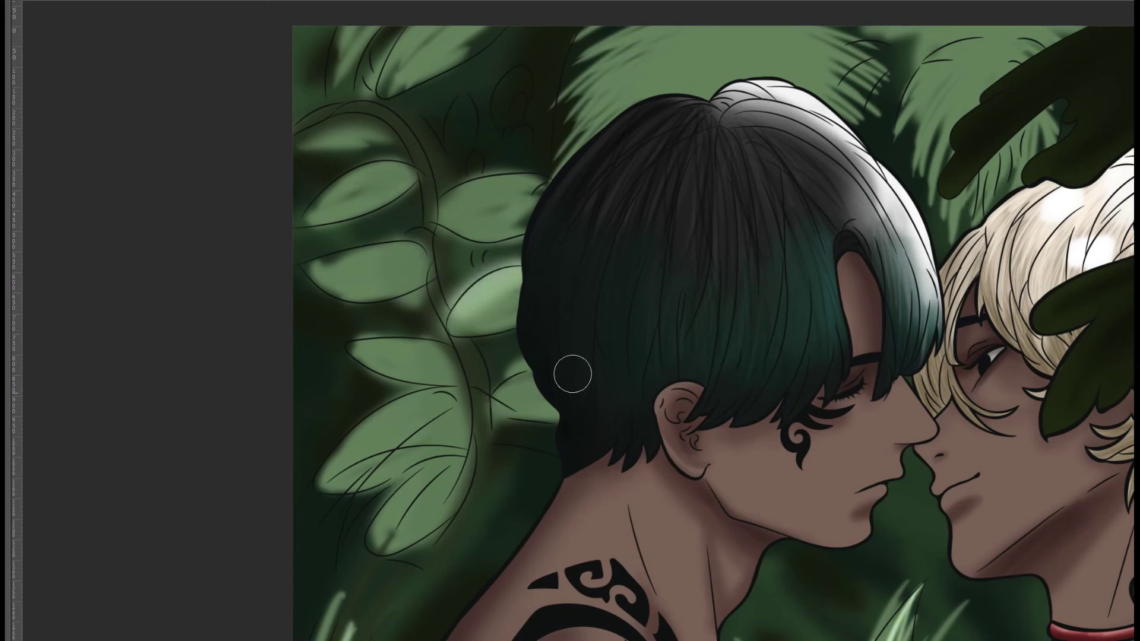
drag(498, 374, 534, 409)
drag(356, 347, 445, 357)
mouse_move(333, 469)
mouse_down()
mouse_move(443, 389)
mouse_move(332, 486)
mouse_up()
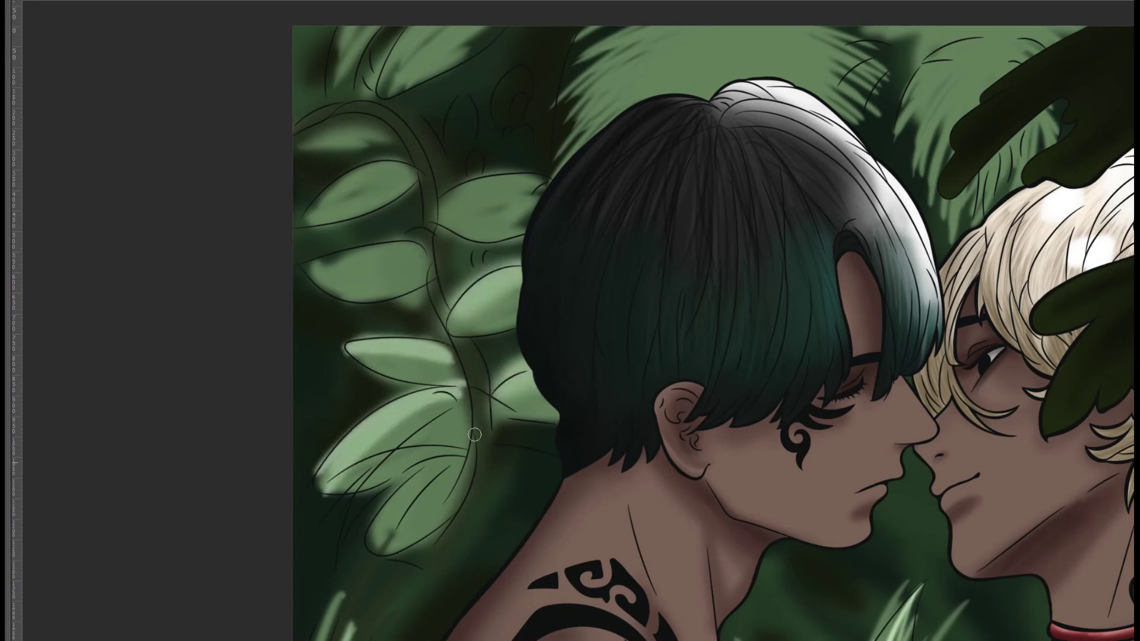
drag(380, 546, 448, 473)
Add soft highlights to the upper-left leaves.
drag(451, 214, 543, 179)
drag(303, 267, 415, 249)
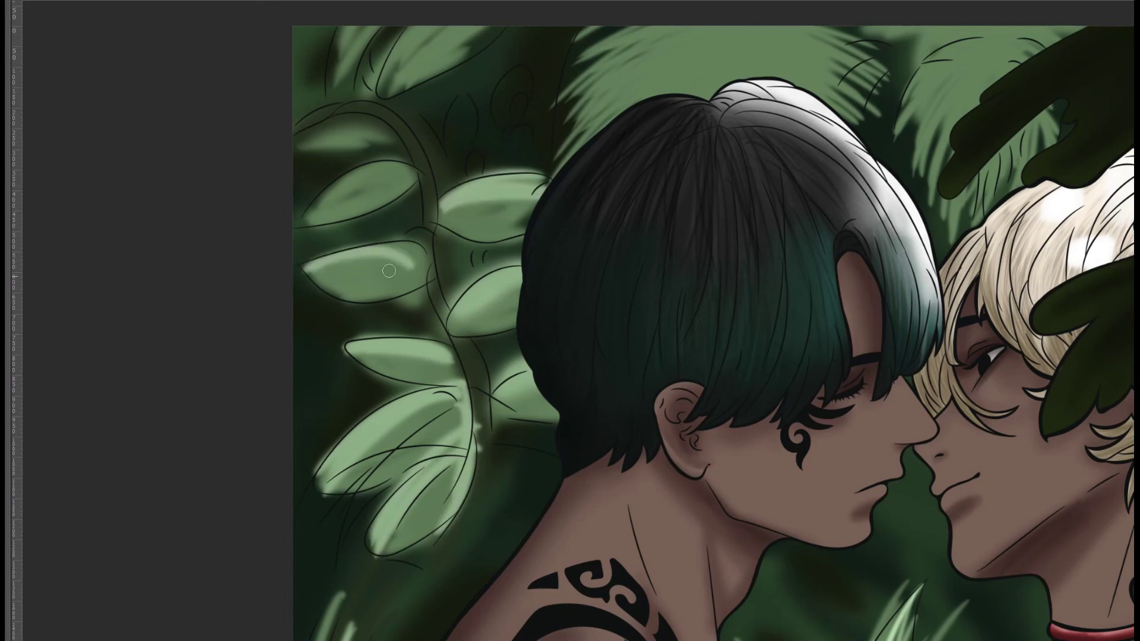
drag(333, 178, 424, 161)
drag(294, 208, 407, 178)
drag(294, 142, 410, 119)
scroll(267, 220, up, 5)
scroll(267, 219, right, 3)
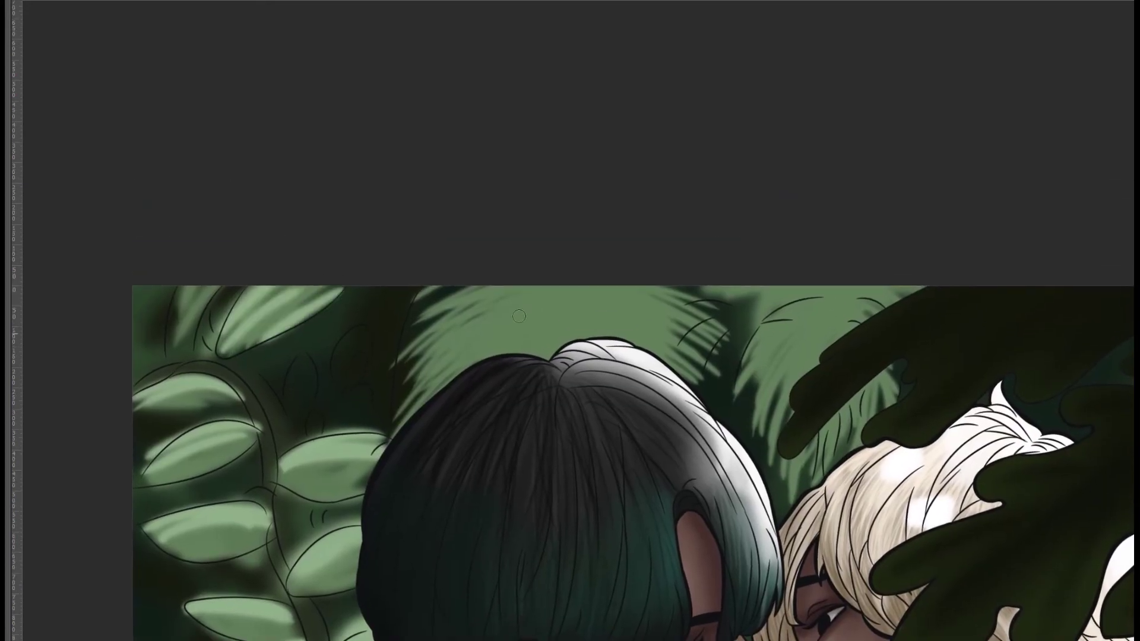
Lighten and smooth the ferns and background above the dark-haired head.
drag(677, 288, 590, 324)
drag(671, 291, 619, 344)
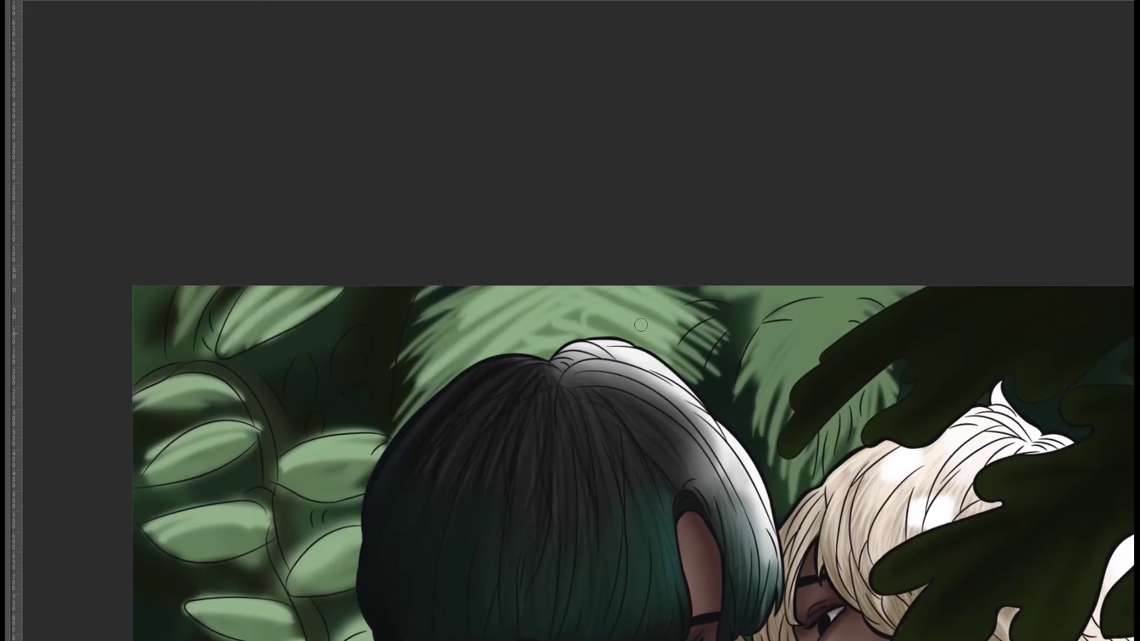
drag(570, 295, 625, 305)
drag(794, 298, 833, 380)
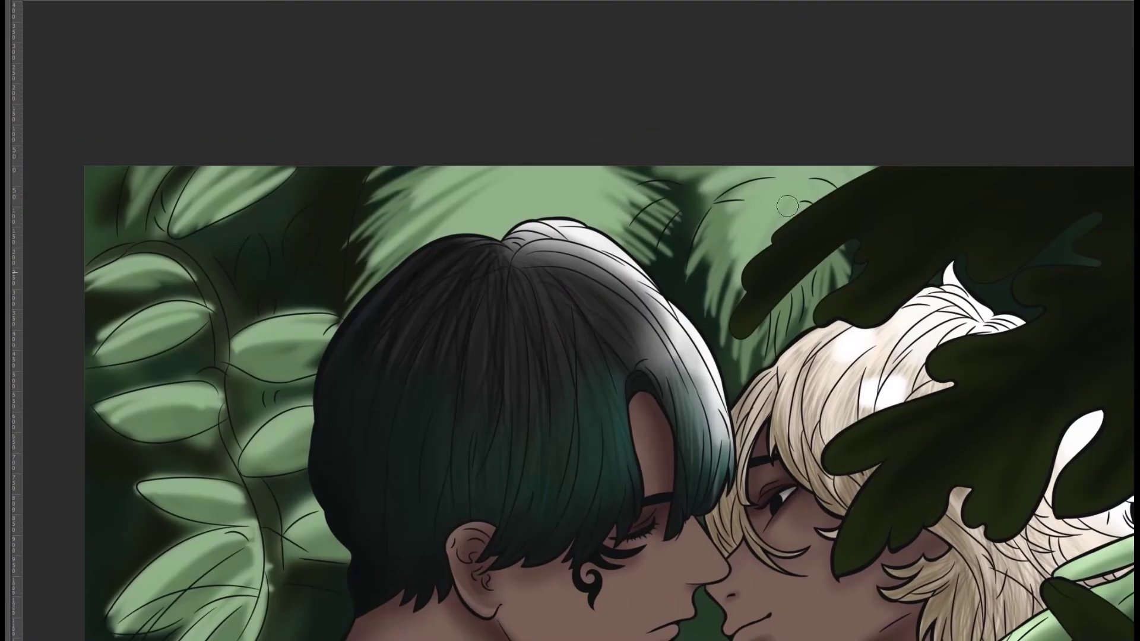
drag(787, 206, 778, 246)
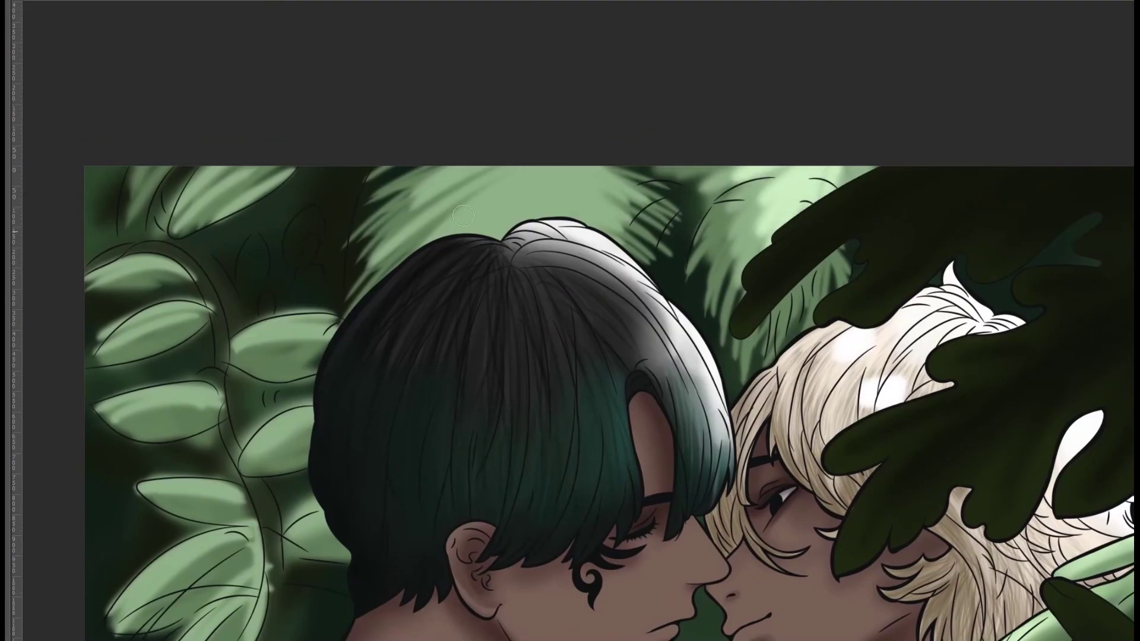
drag(464, 206, 569, 180)
mouse_move(547, 241)
mouse_down()
mouse_move(475, 202)
mouse_move(428, 231)
mouse_up()
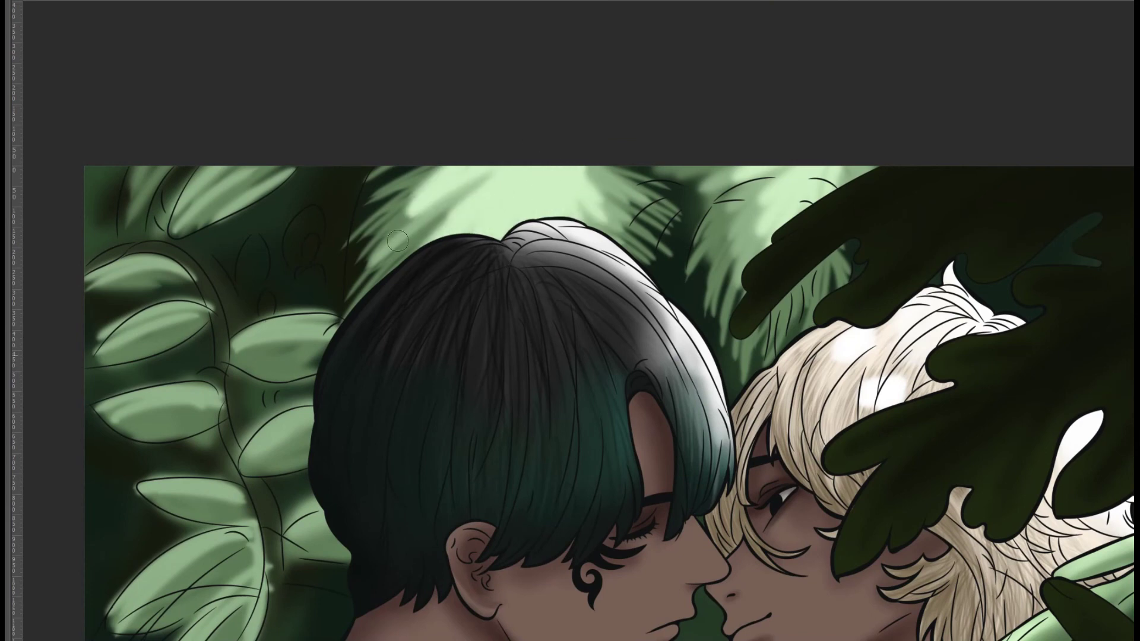
Highlight the fern leaves and leaves on the left in light green.
drag(221, 188, 261, 178)
drag(118, 255, 190, 243)
drag(113, 326, 190, 297)
drag(237, 339, 315, 315)
drag(125, 404, 226, 380)
drag(221, 431, 457, 267)
drag(368, 386, 481, 327)
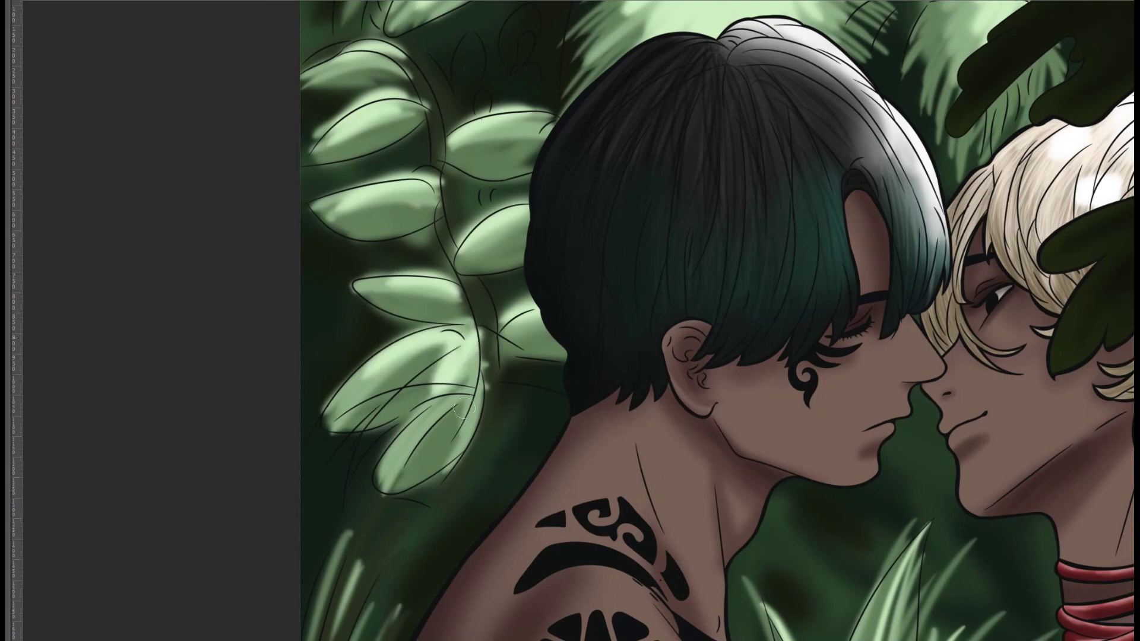
drag(434, 445, 475, 338)
Start painting the upper flowers and the flower near the lower-left leaves red.
mouse_move(462, 290)
mouse_down()
mouse_move(436, 179)
mouse_move(283, 14)
mouse_up()
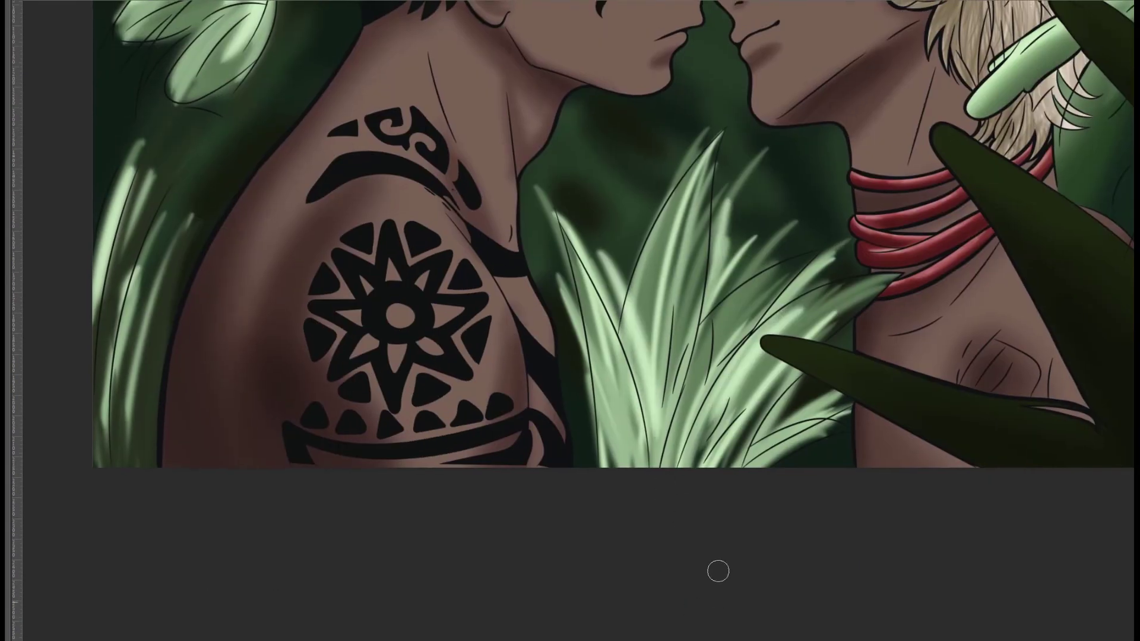
drag(631, 246, 557, 516)
drag(473, 142, 453, 186)
drag(524, 182, 497, 204)
drag(310, 196, 254, 68)
drag(427, 428, 373, 537)
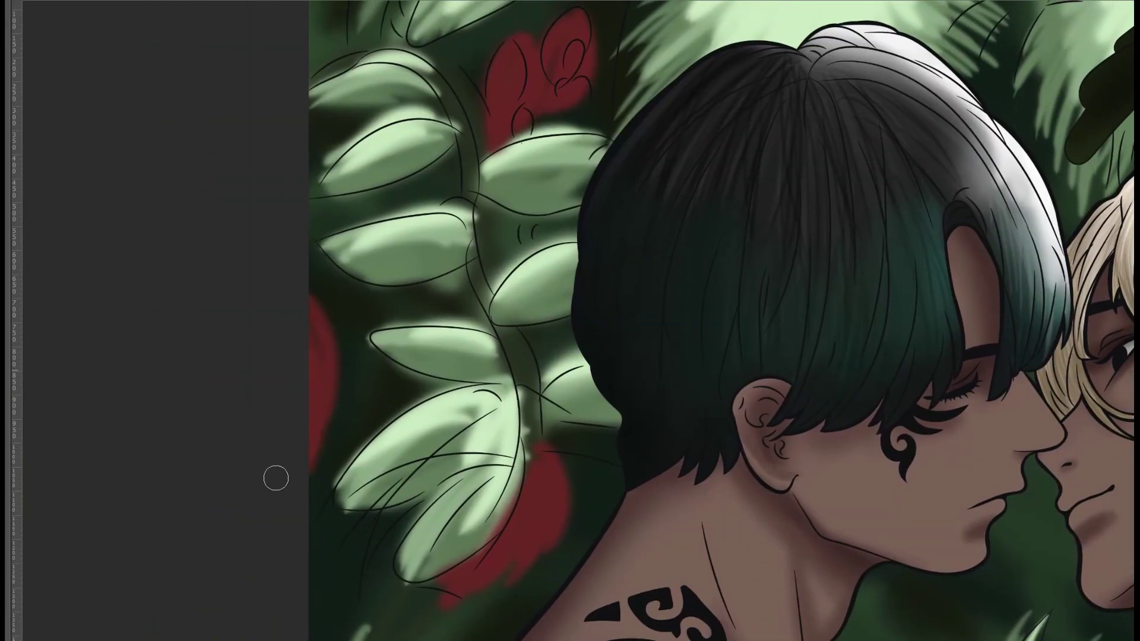
Add red to the flowers among the left leaves and the top-left flowers.
drag(492, 541, 450, 215)
scroll(450, 215, down, 2)
scroll(390, 239, up, 2)
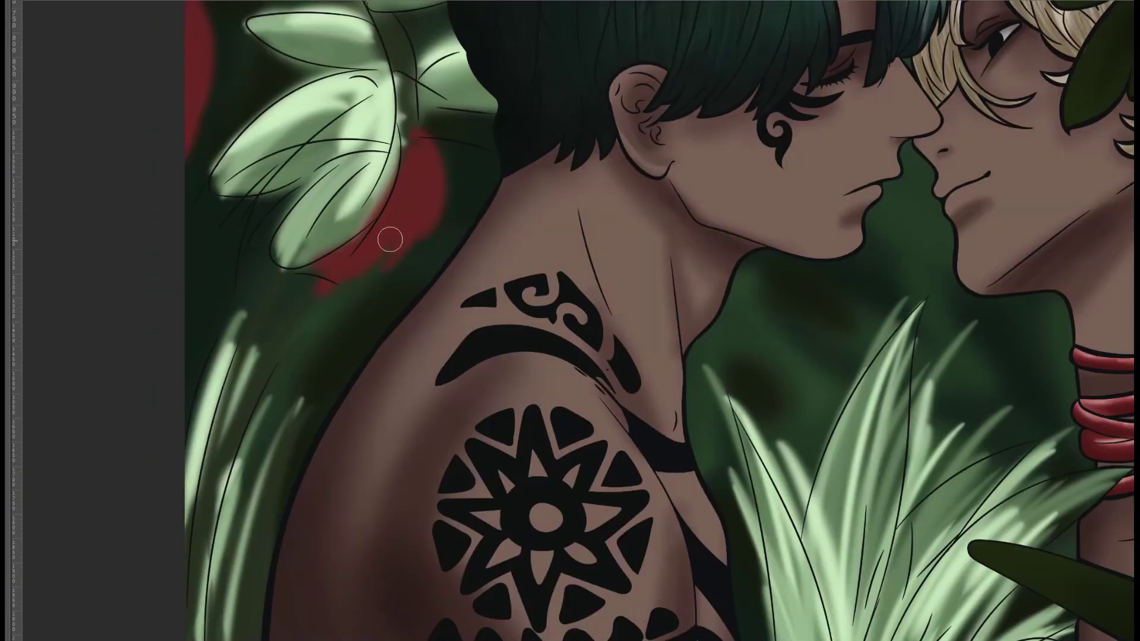
scroll(729, 364, up, 10)
scroll(243, 229, up, 1)
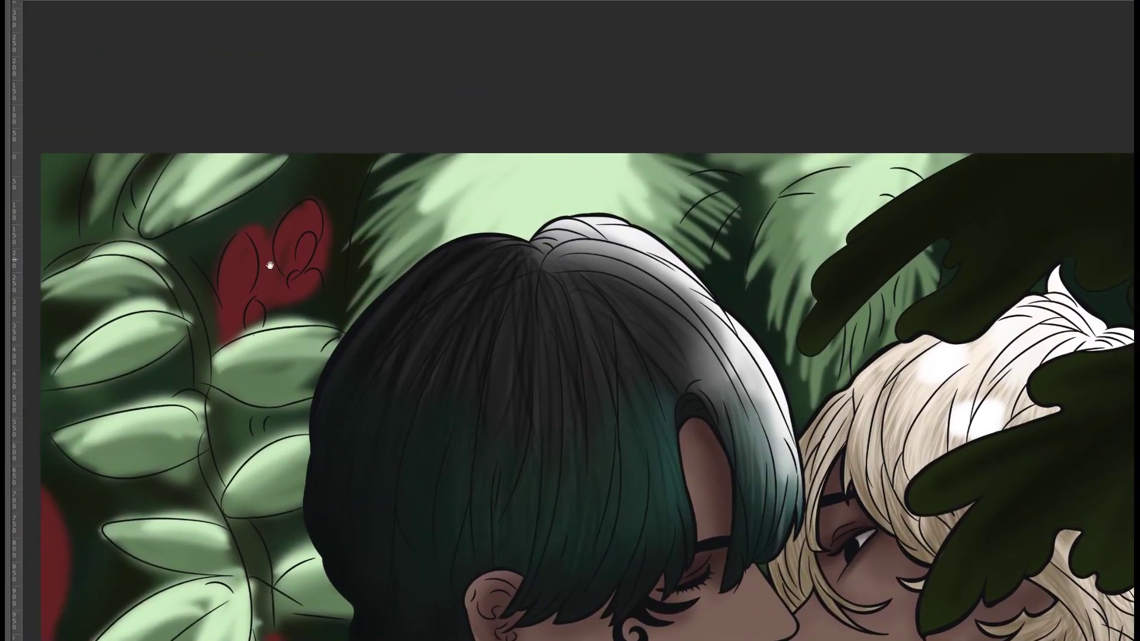
scroll(267, 255, left, 3)
drag(268, 261, 329, 169)
Move around the canvas, then enlarge and blend the red flower patch.
scroll(421, 348, down, 3)
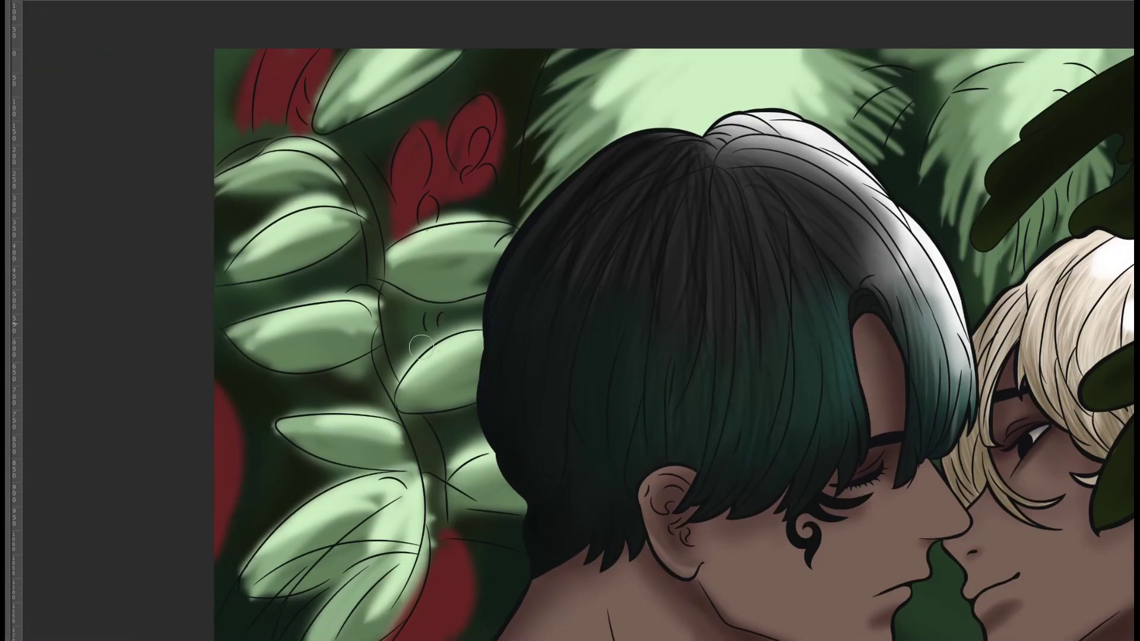
scroll(475, 472, down, 5)
scroll(474, 471, right, 5)
scroll(715, 463, down, 4)
scroll(715, 463, right, 2)
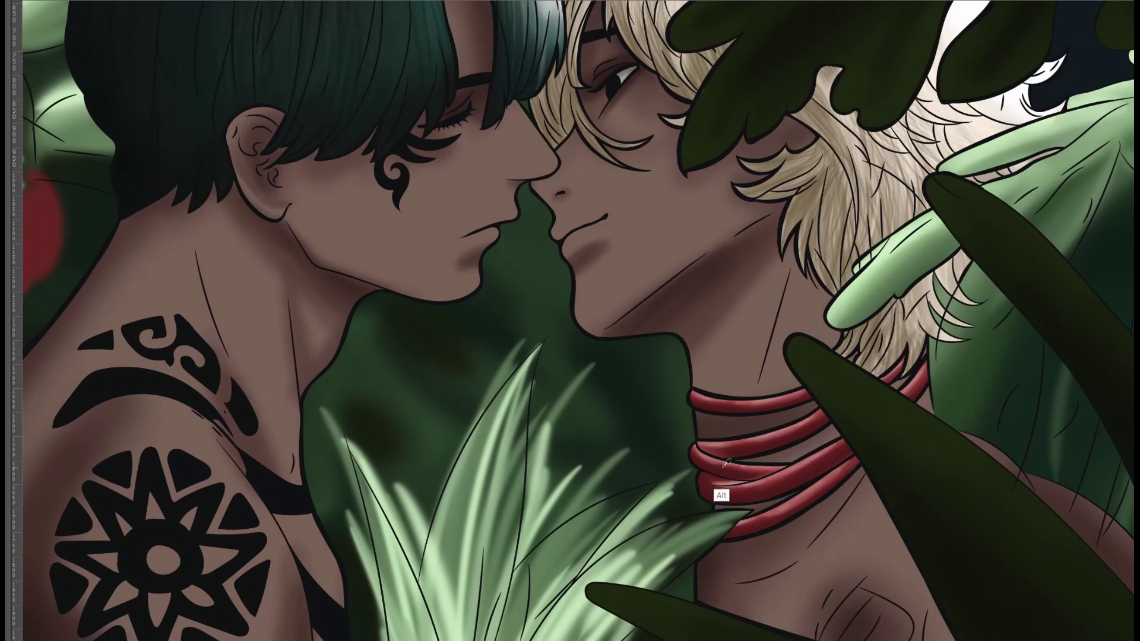
scroll(548, 387, up, 8)
scroll(325, 159, left, 8)
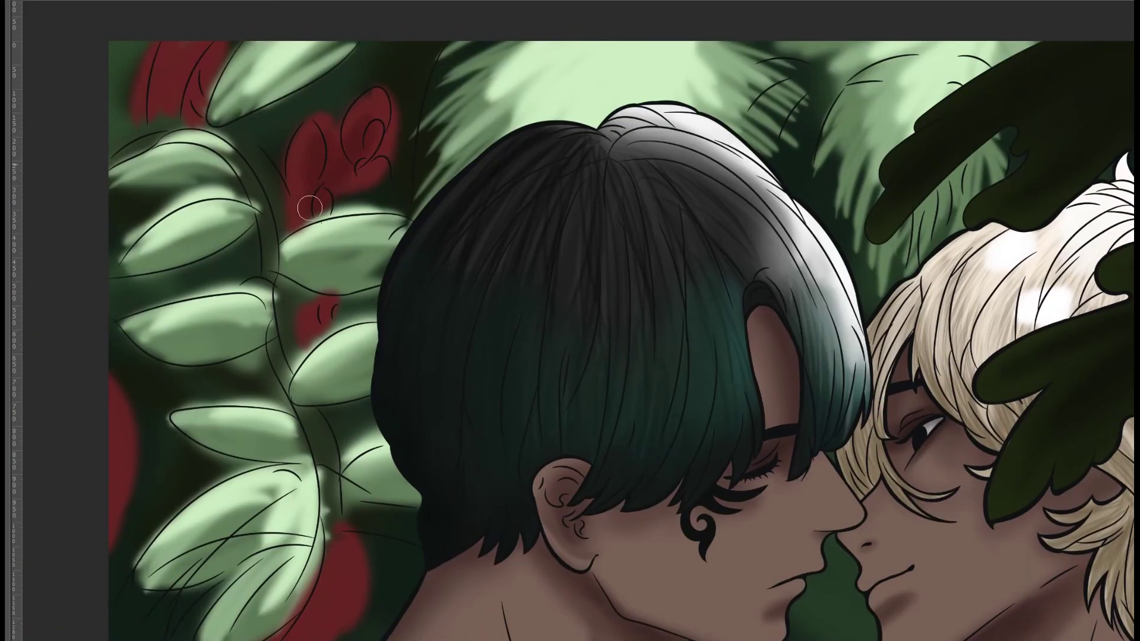
scroll(264, 395, down, 2)
scroll(264, 395, left, 3)
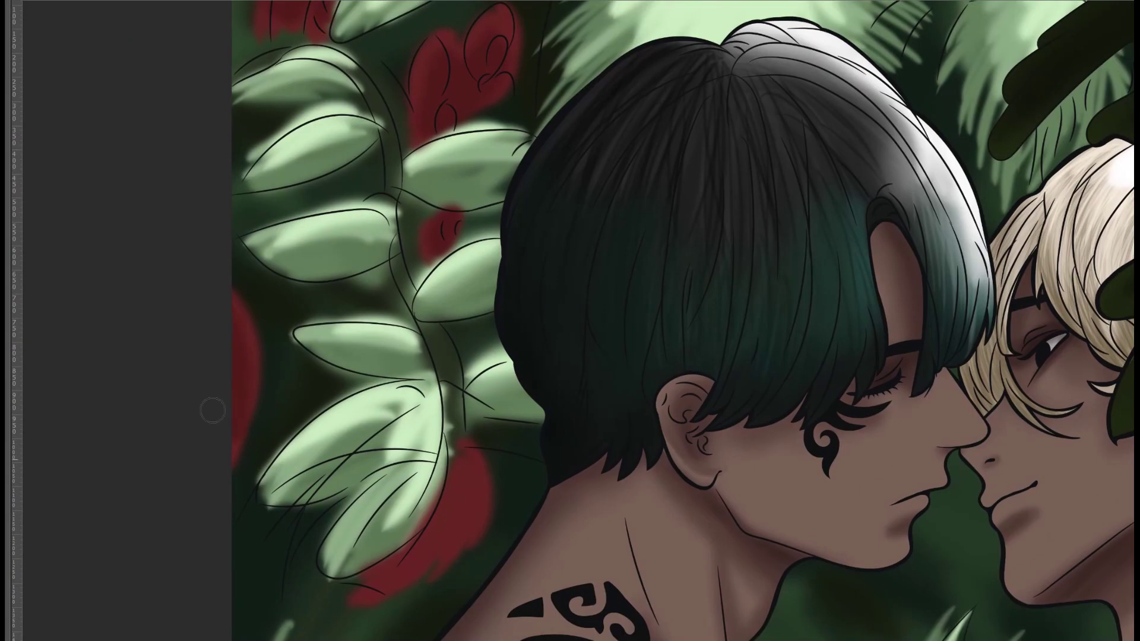
drag(425, 541, 474, 478)
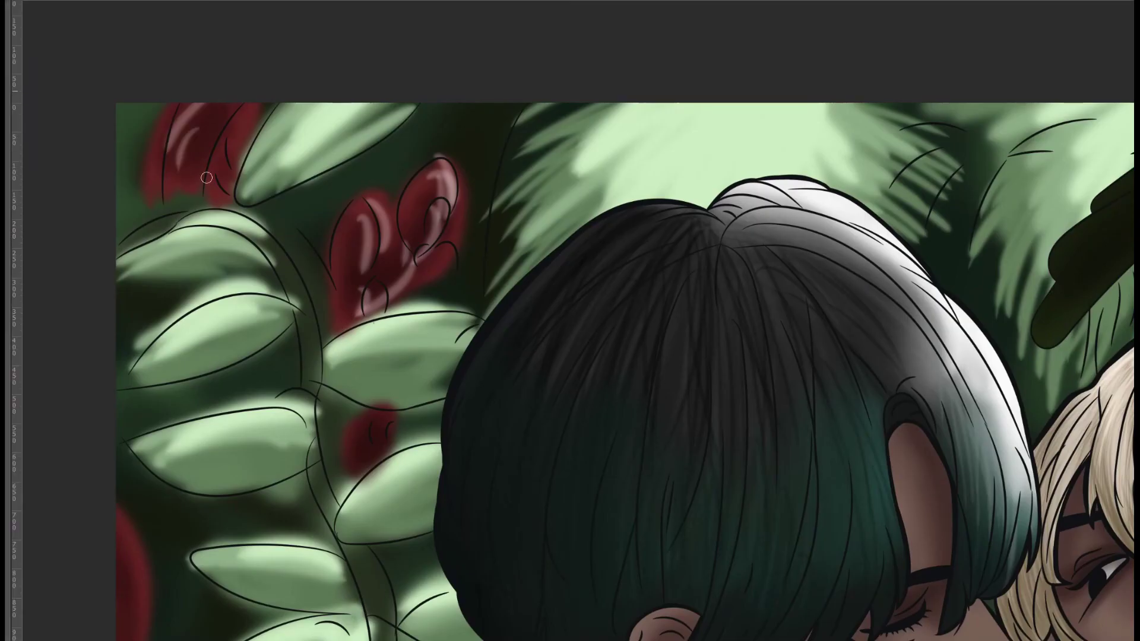